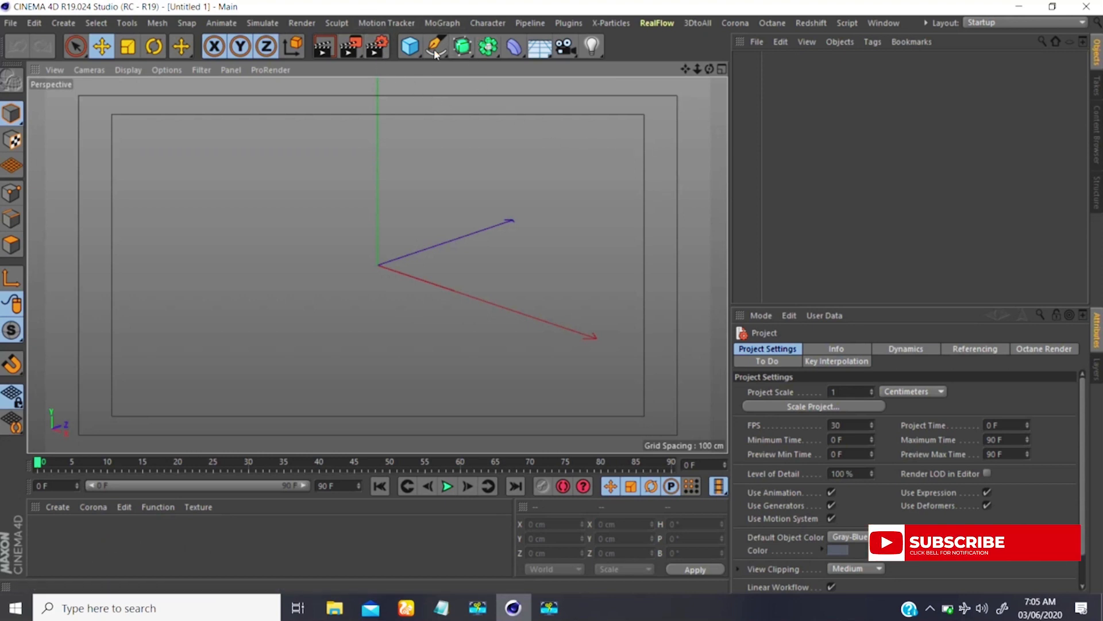
pyautogui.click(654, 23)
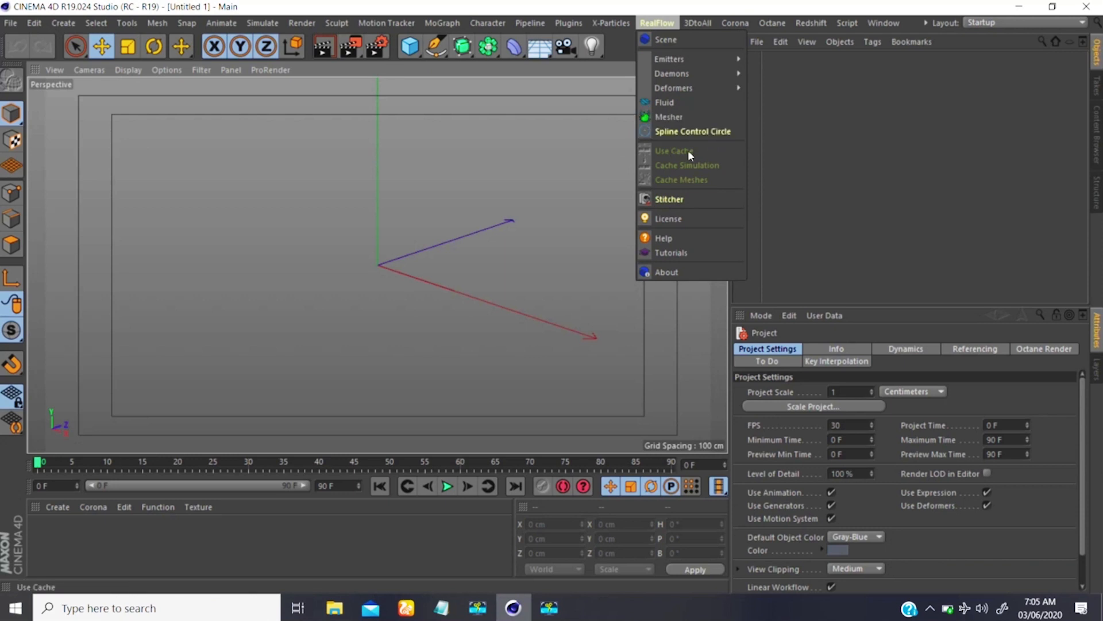
pyautogui.click(762, 127)
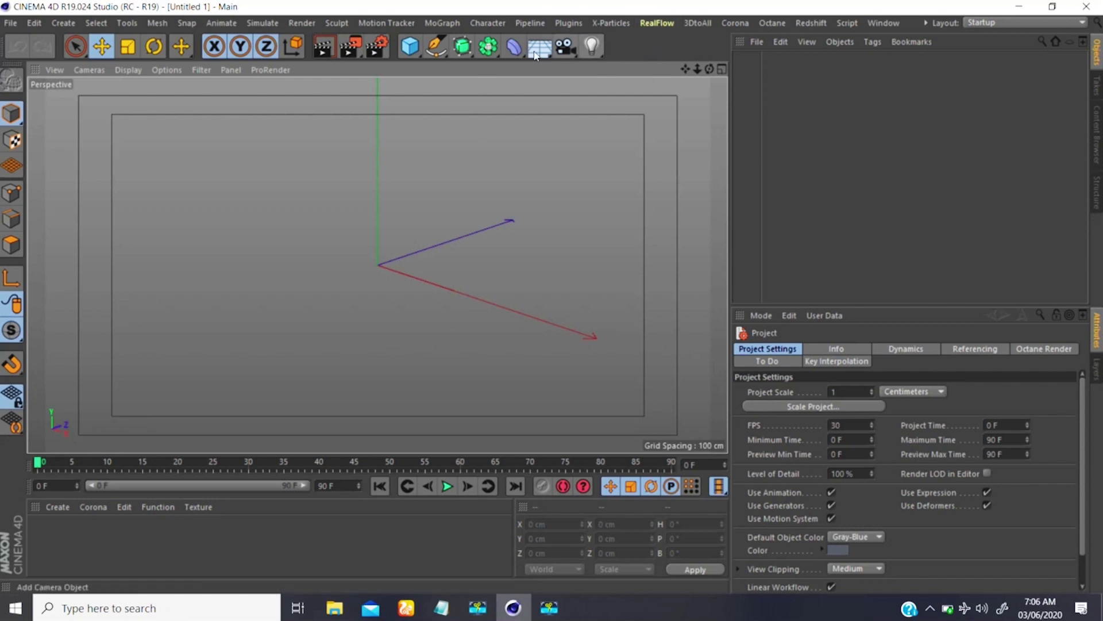
pyautogui.click(657, 24)
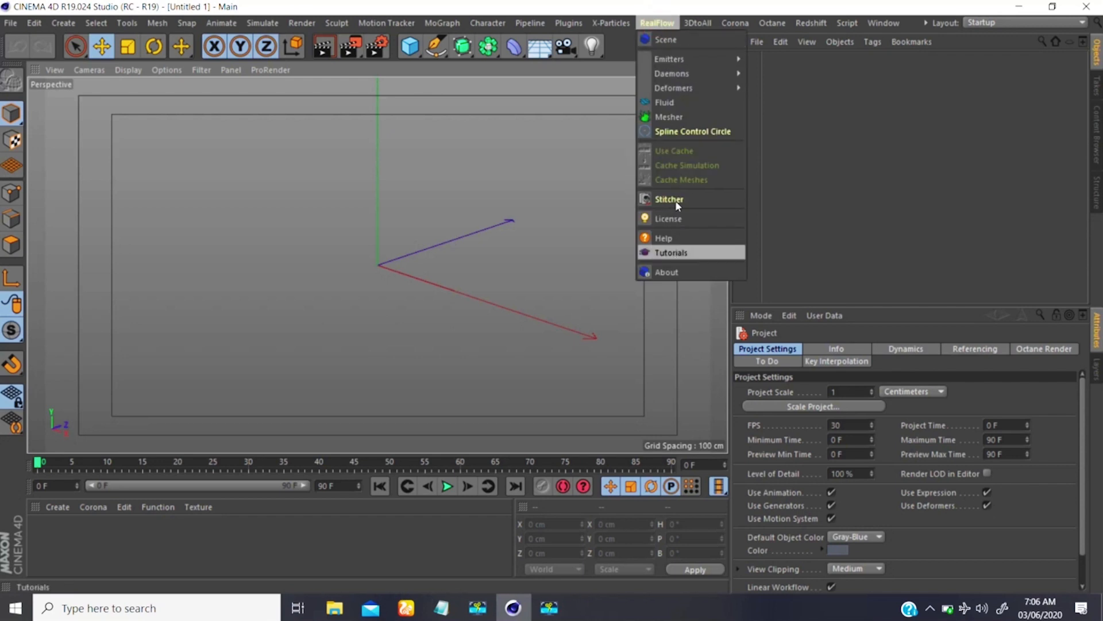
pyautogui.click(804, 153)
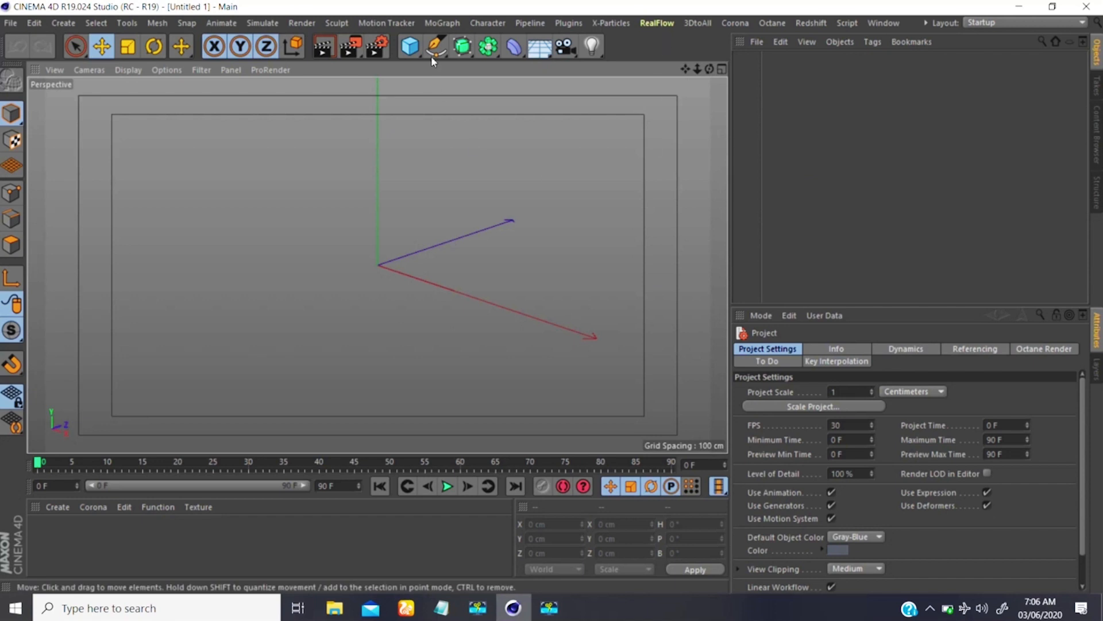
# Add a cube to the scene and view the RealFlow tags available for it.
pyautogui.click(410, 46)
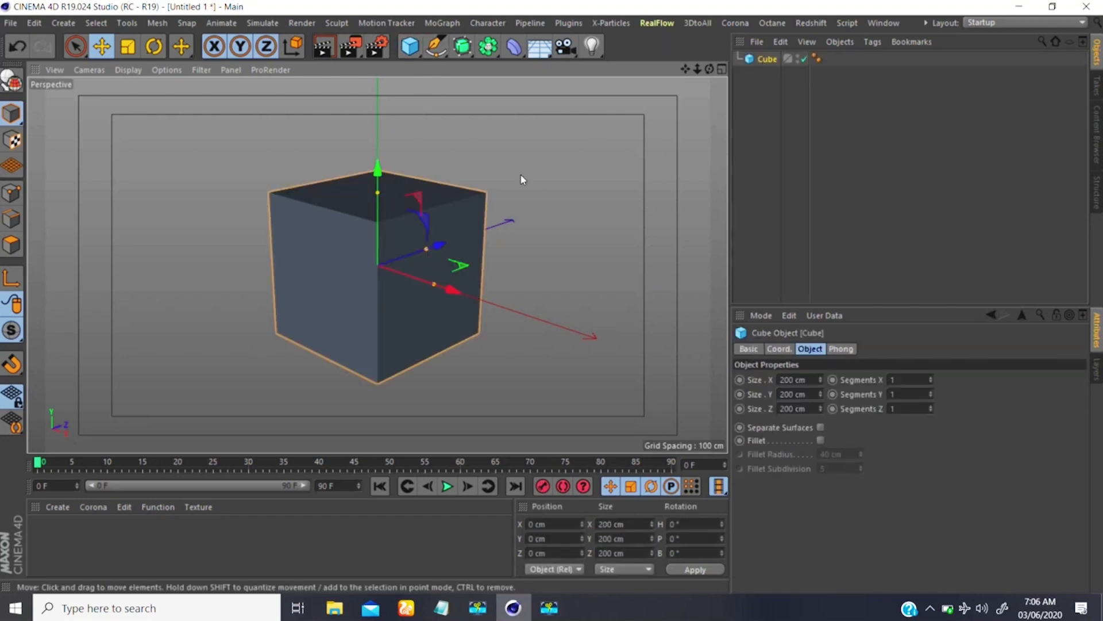
pyautogui.rightClick(765, 60)
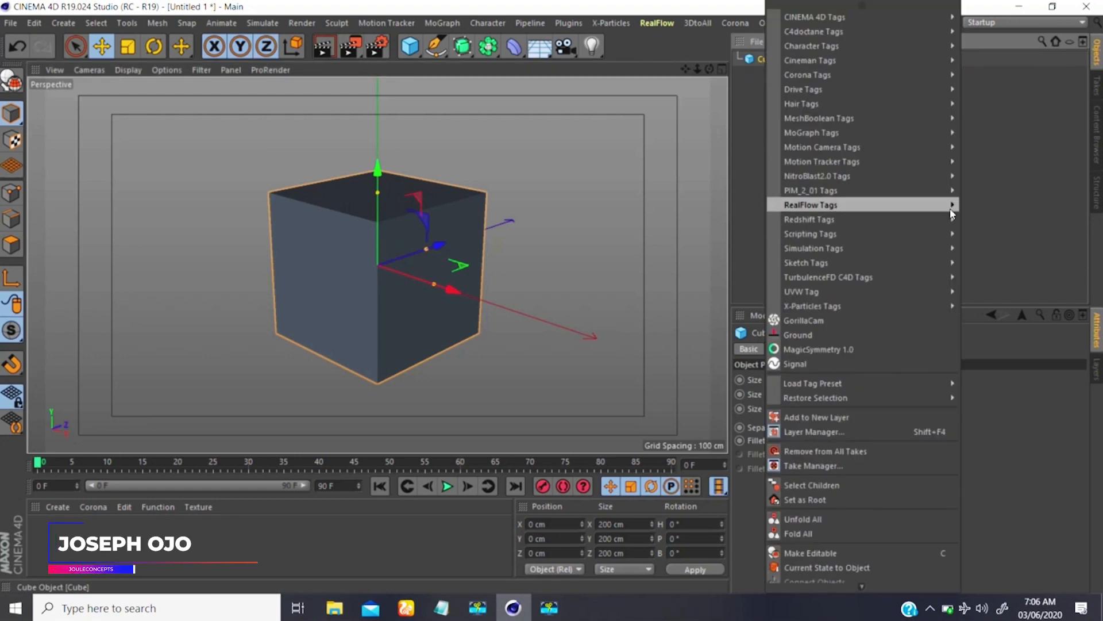
pyautogui.moveTo(951, 205)
pyautogui.click(1038, 127)
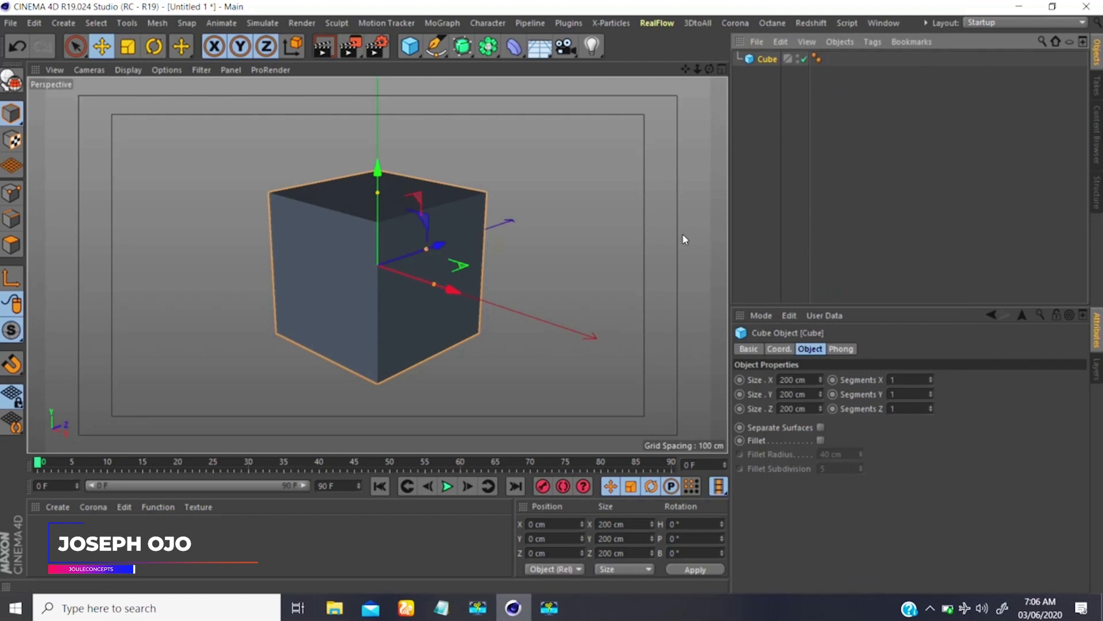
pyautogui.click(862, 118)
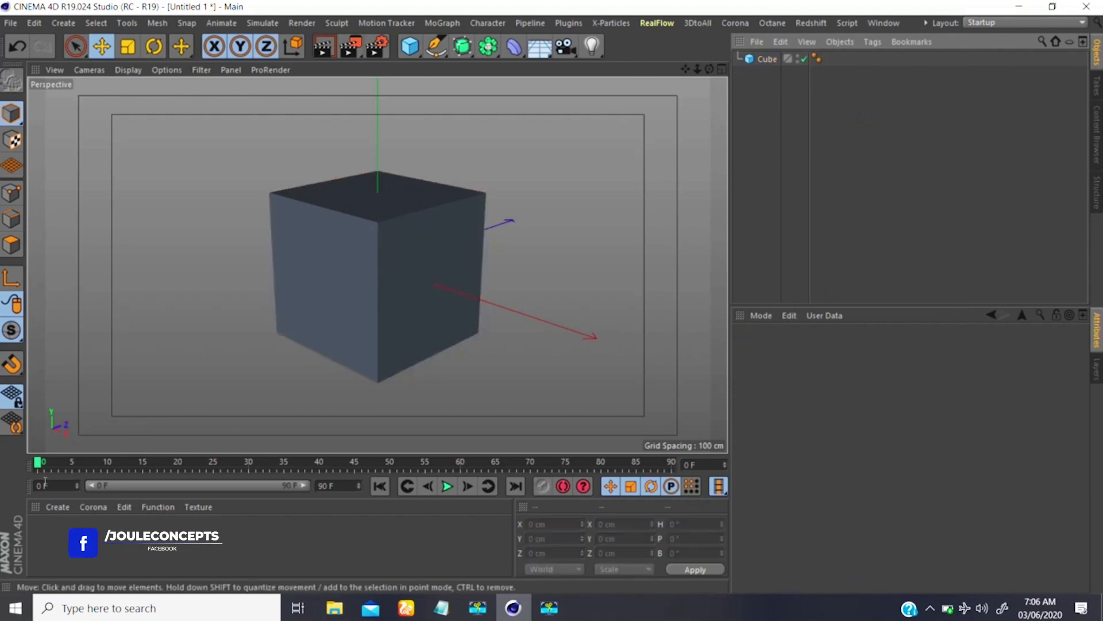
# Create a new material and view the shaders available for its color texture, including RealFlow WetMap.
pyautogui.doubleClick(56, 528)
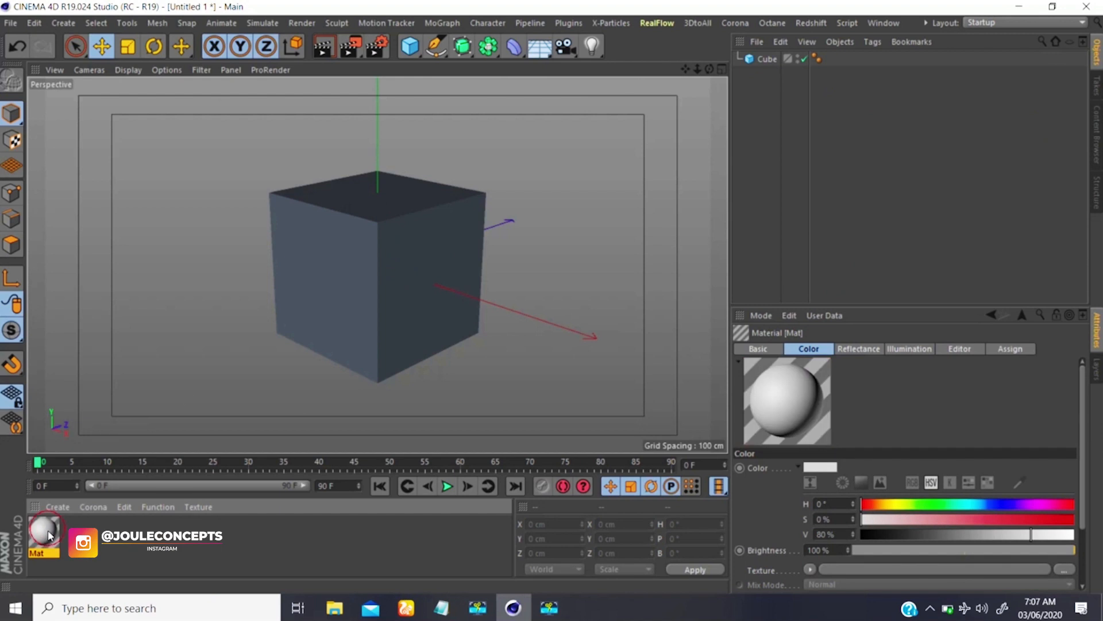
pyautogui.doubleClick(43, 542)
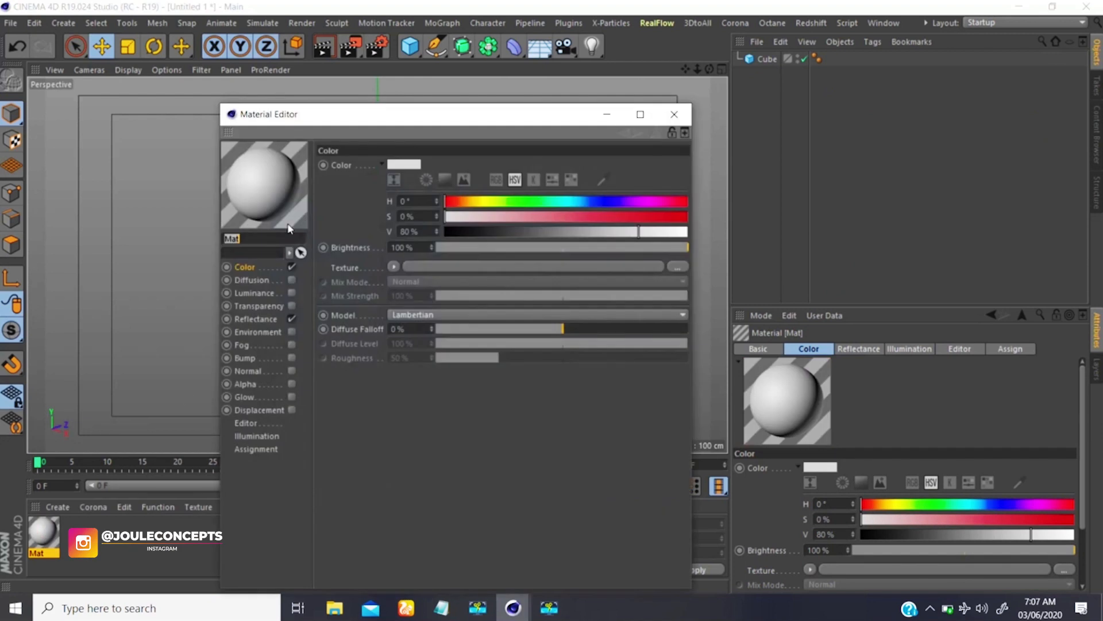
pyautogui.click(393, 266)
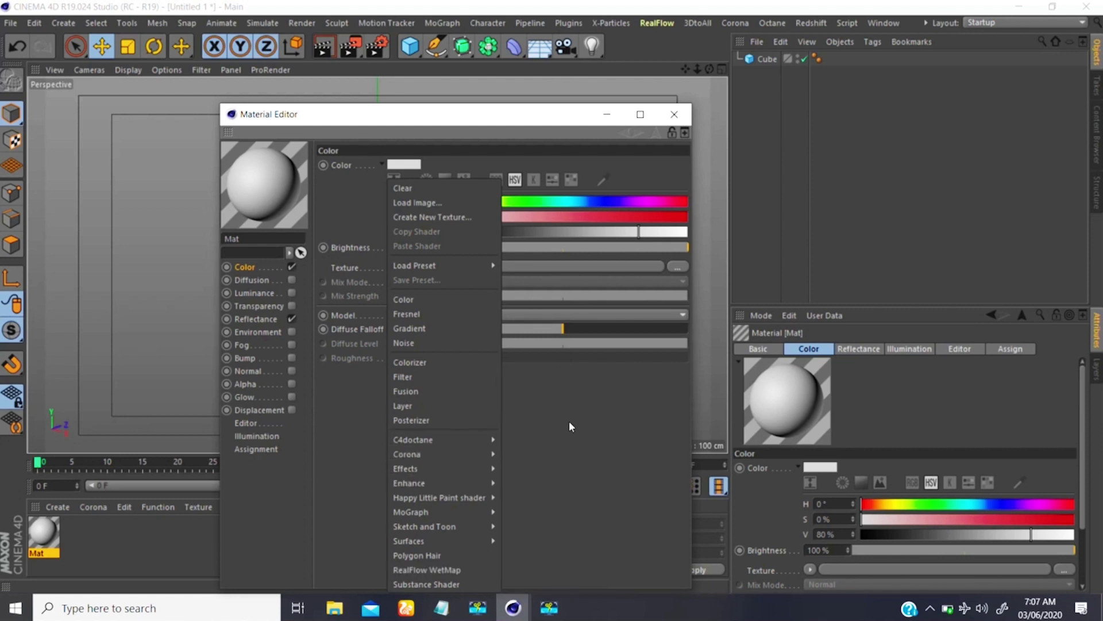
pyautogui.click(674, 115)
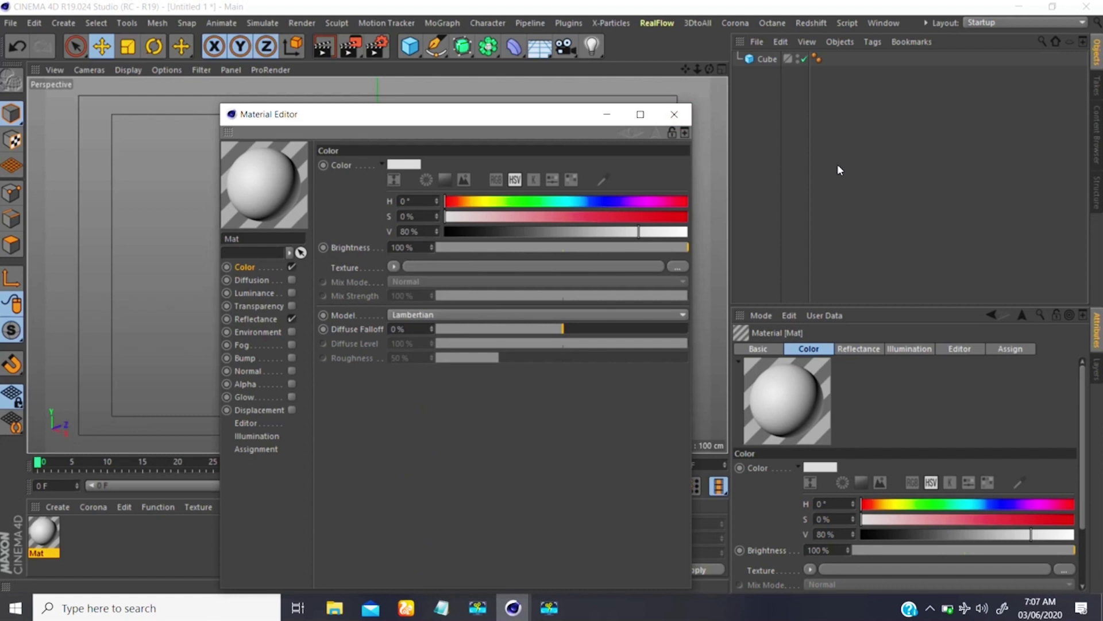
pyautogui.click(674, 114)
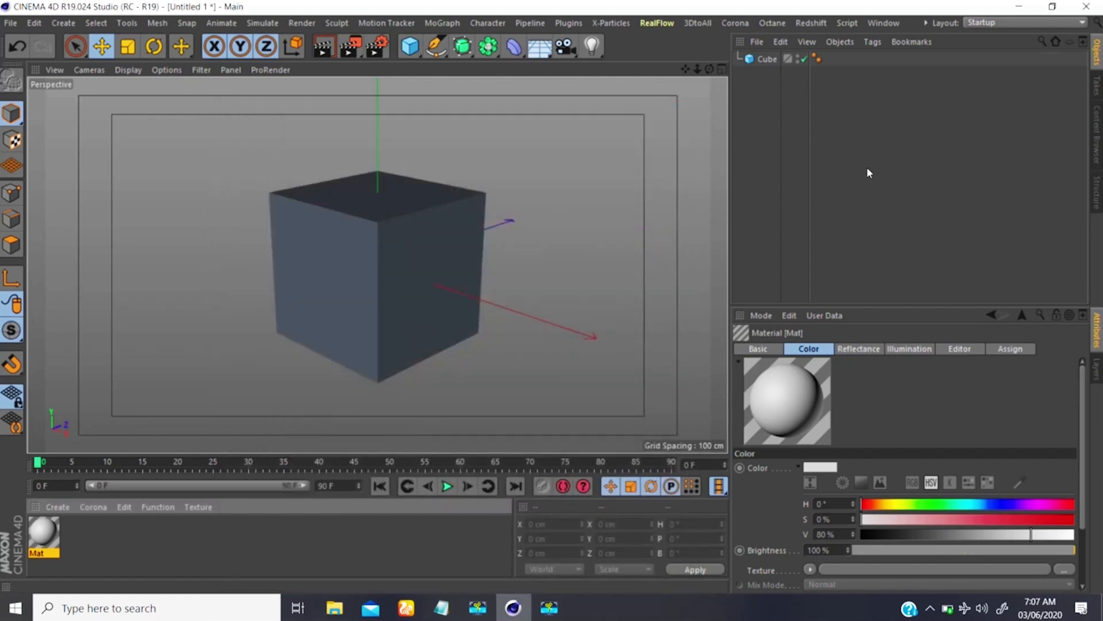
# Examine the list of effects that can be added in the render settings.
pyautogui.click(377, 48)
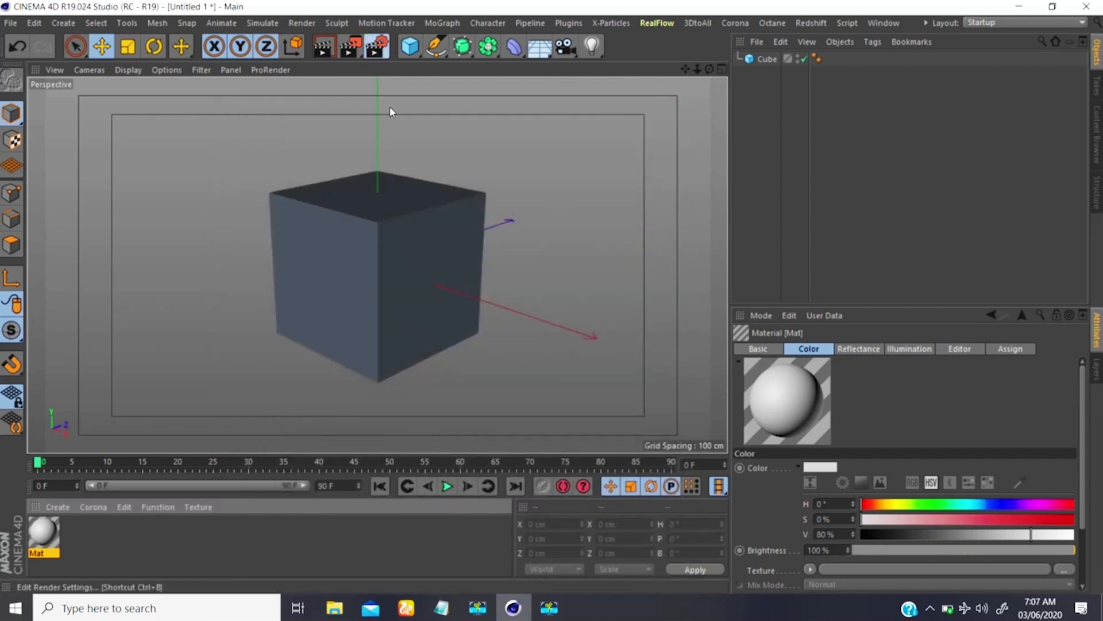
pyautogui.click(131, 266)
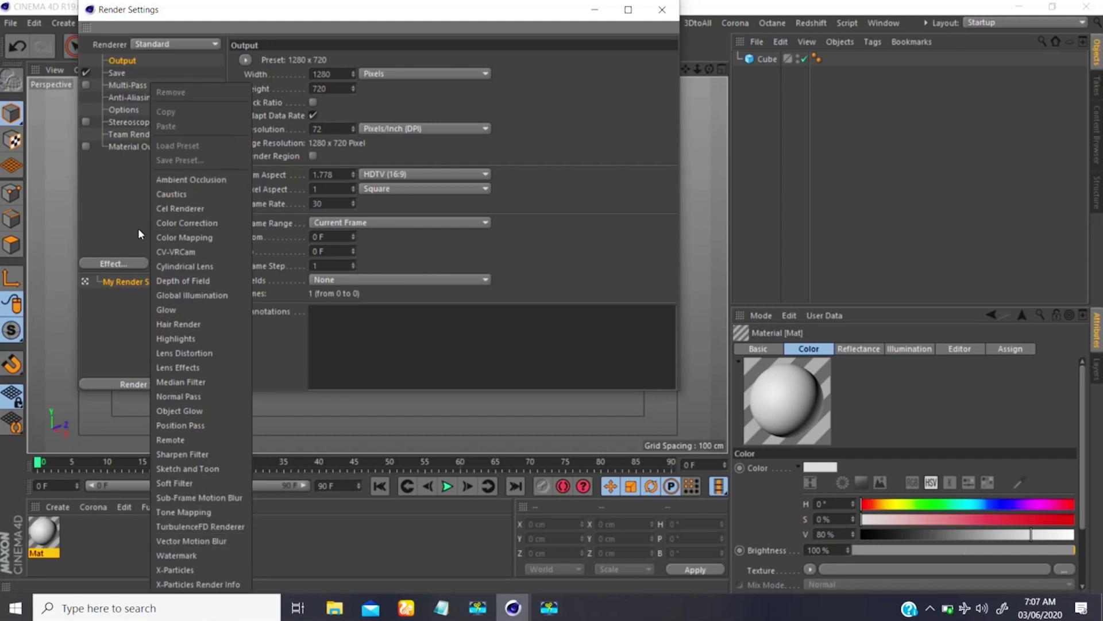
pyautogui.click(97, 199)
pyautogui.click(662, 9)
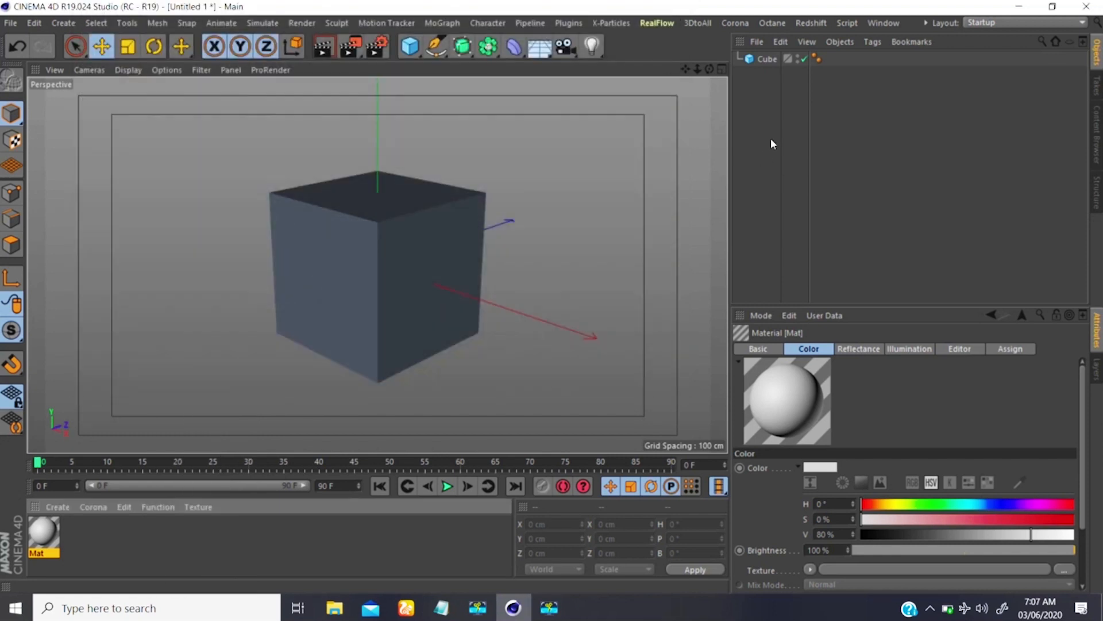
# Delete the cube from the scene.
pyautogui.click(767, 58)
pyautogui.press('Delete')
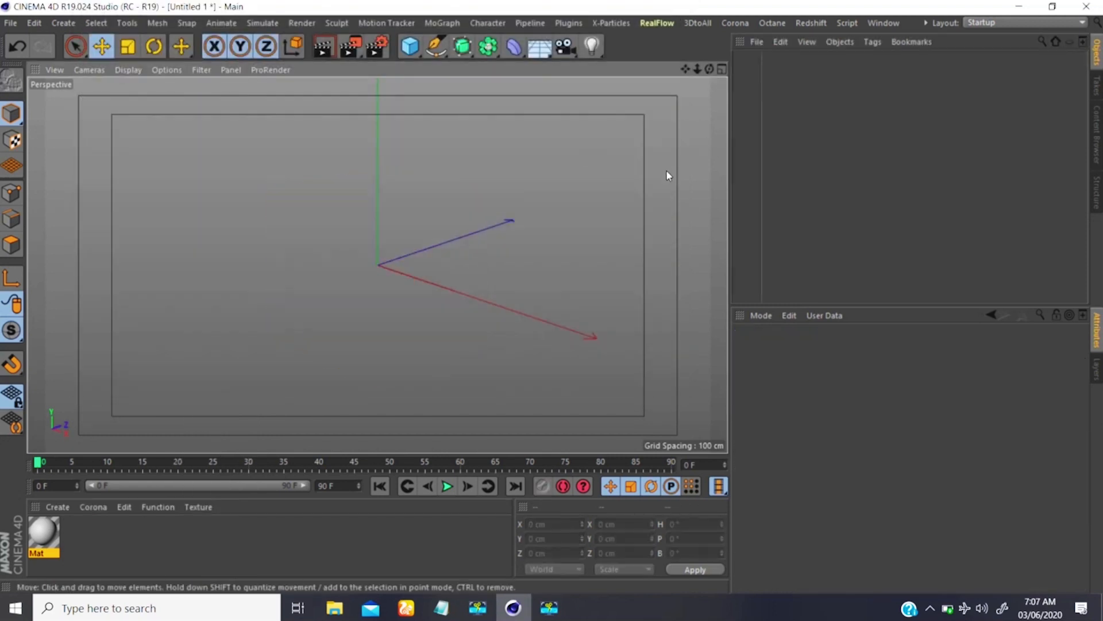
pyautogui.click(656, 23)
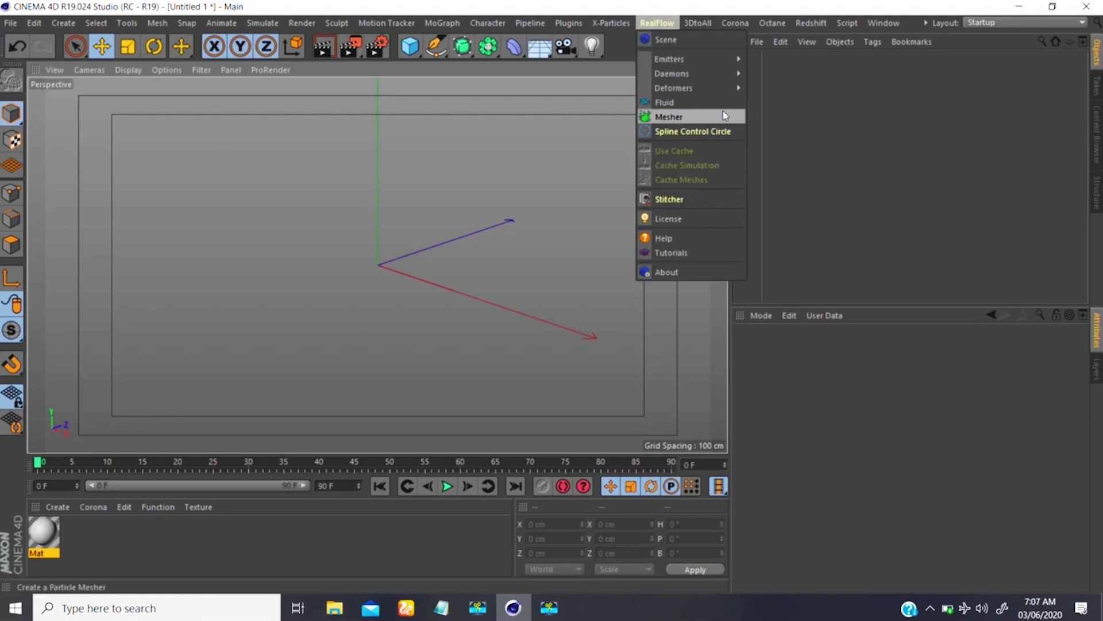
pyautogui.moveTo(717, 62)
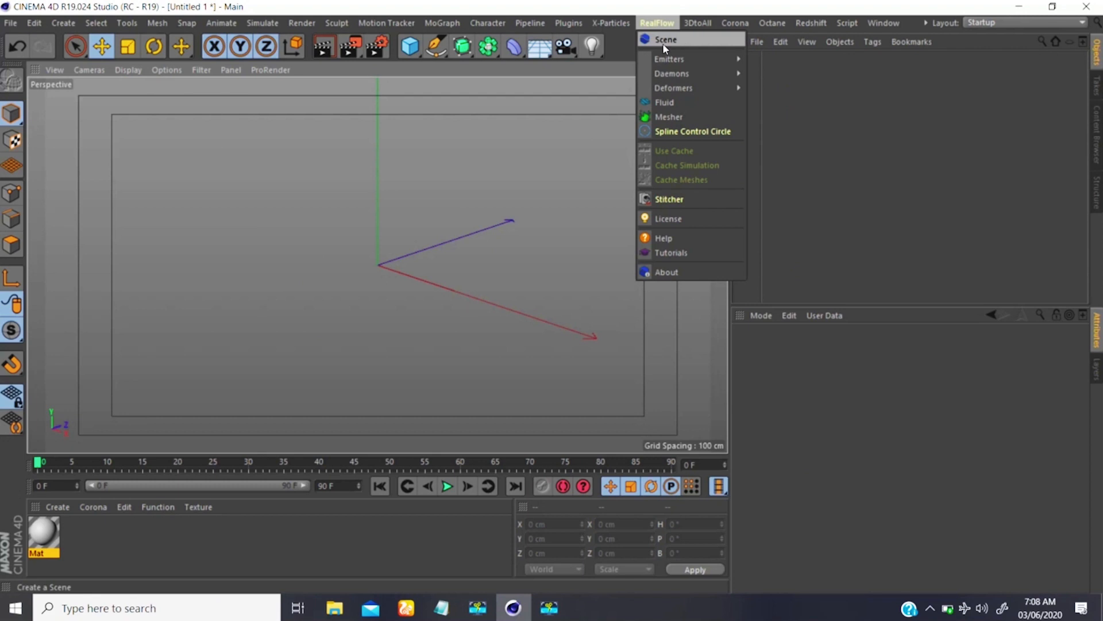
pyautogui.moveTo(671, 59)
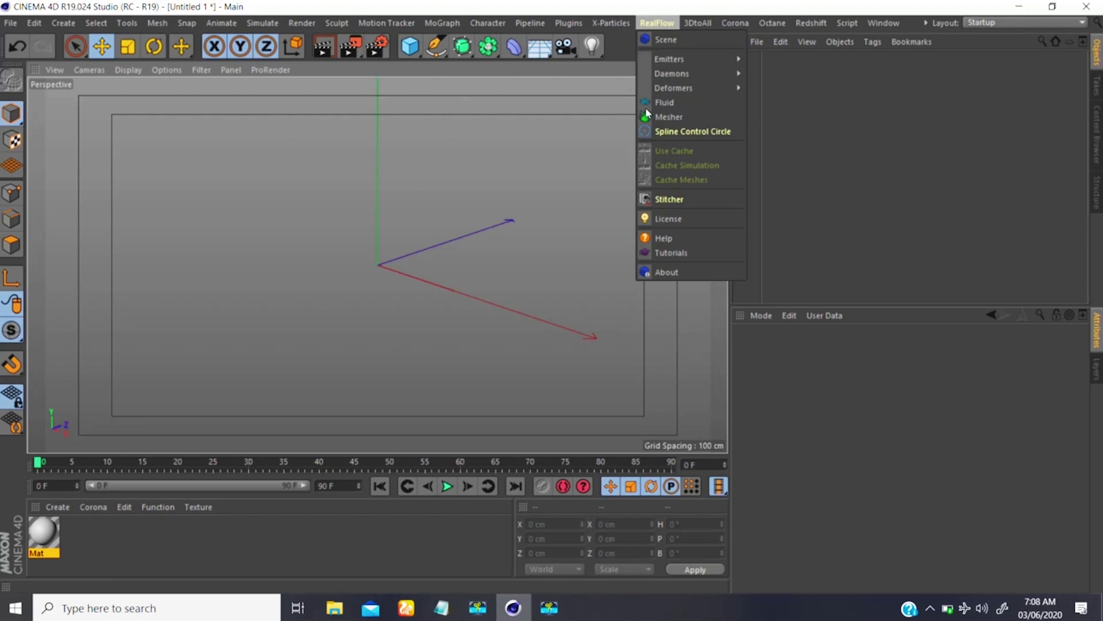
pyautogui.moveTo(673, 64)
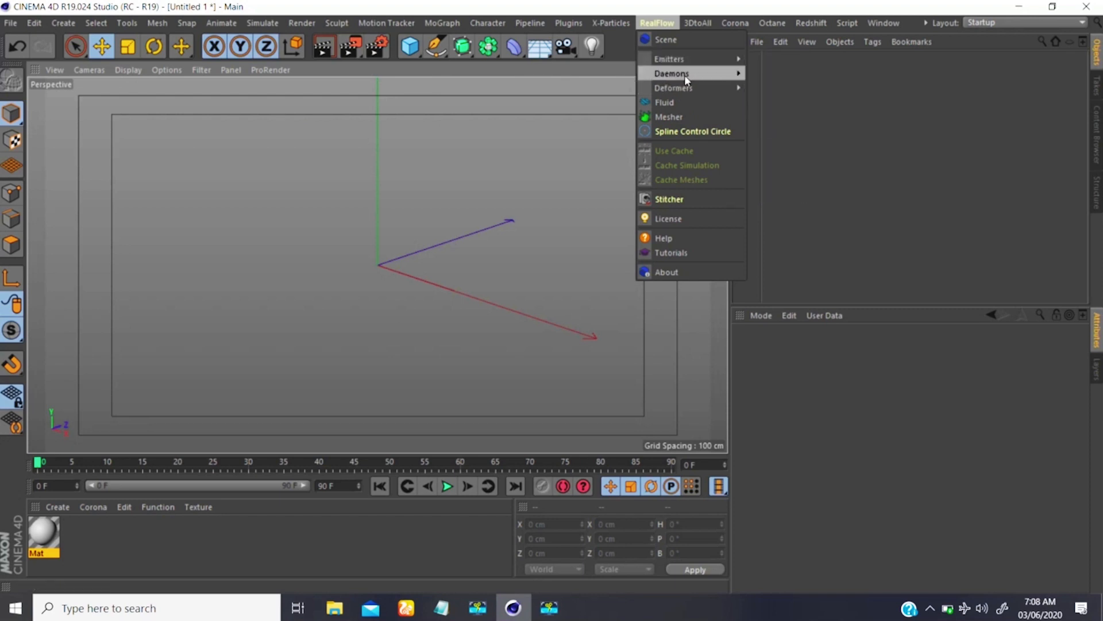
pyautogui.moveTo(712, 78)
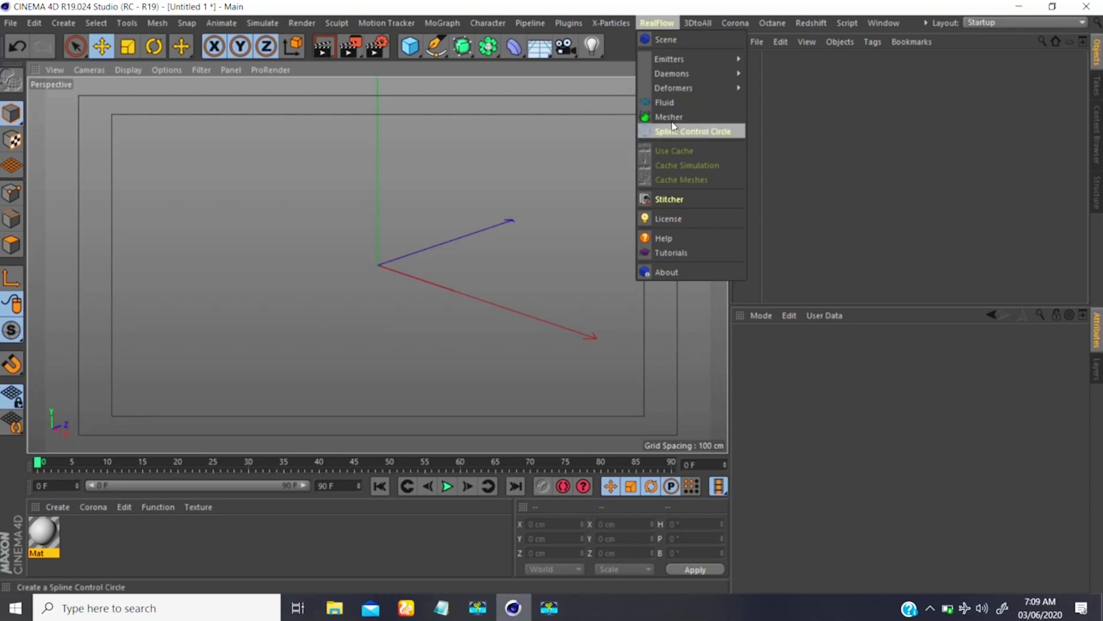
pyautogui.moveTo(386, 22)
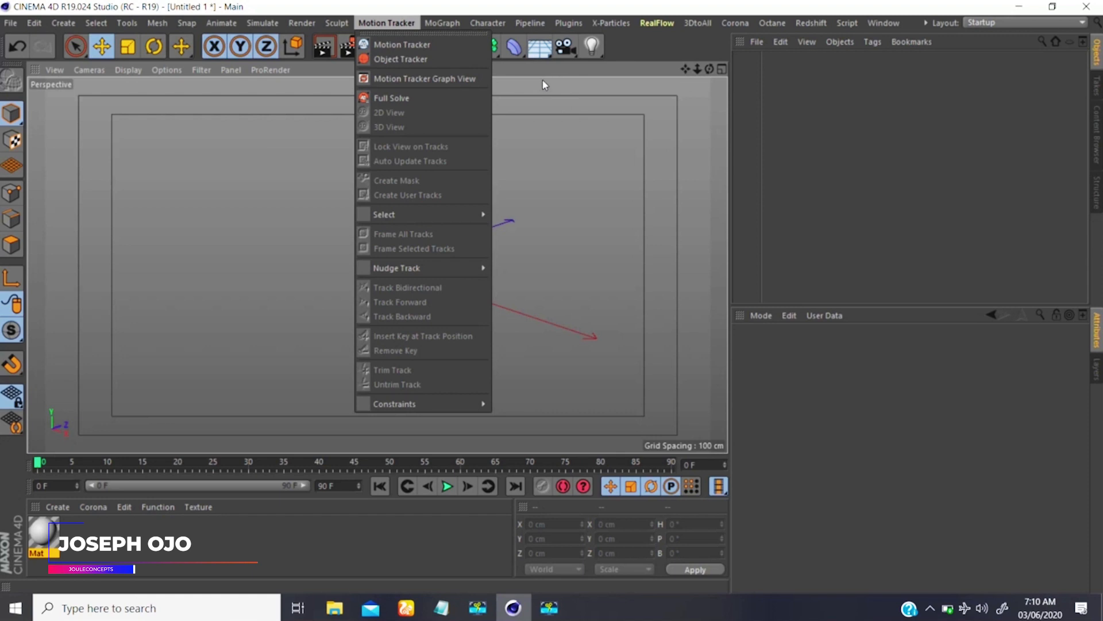
pyautogui.click(828, 114)
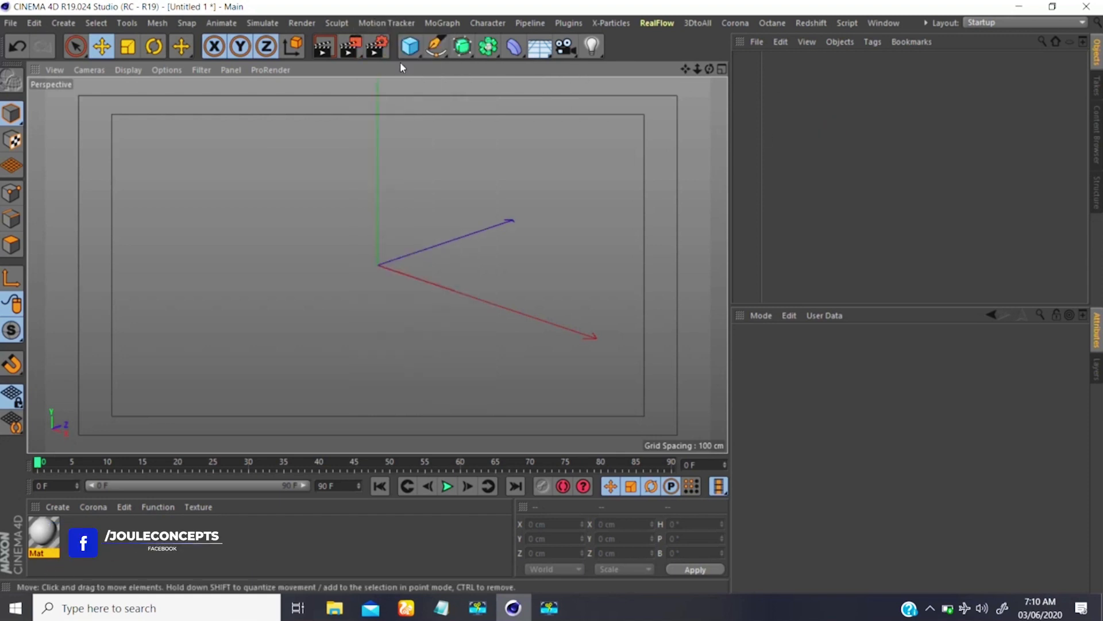
# Add a plane and scale it up uniformly to about 1306 cm in width and depth.
pyautogui.click(410, 46)
pyautogui.click(545, 93)
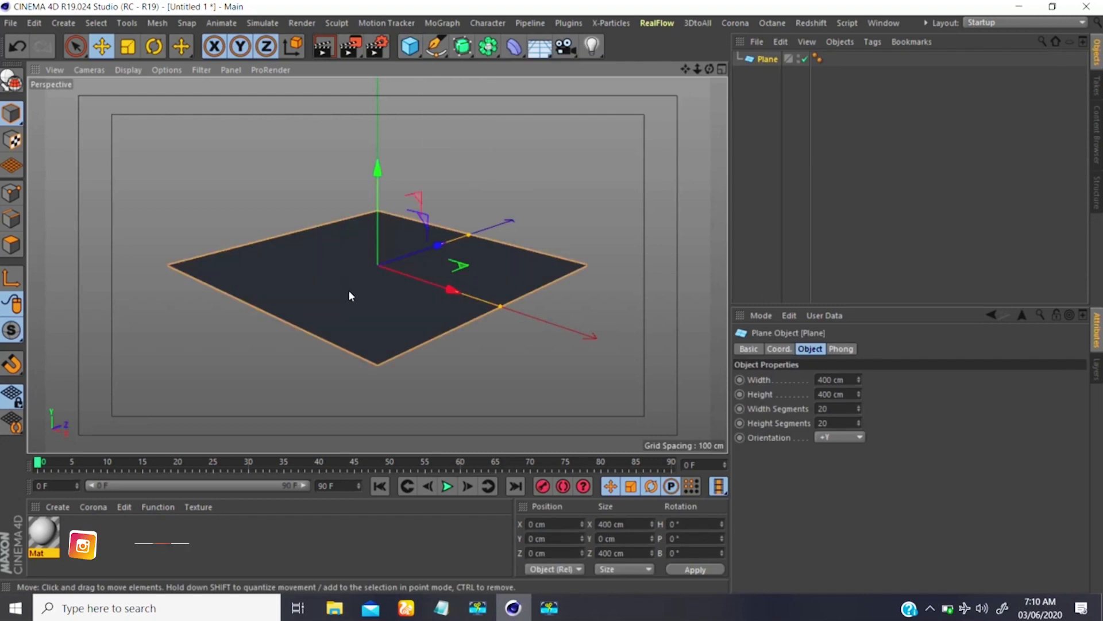
pyautogui.press('t')
pyautogui.moveTo(290, 342); pyautogui.dragTo(425, 301)
pyautogui.scroll(-3, 429, 270)
pyautogui.scroll(-2, 408, 286)
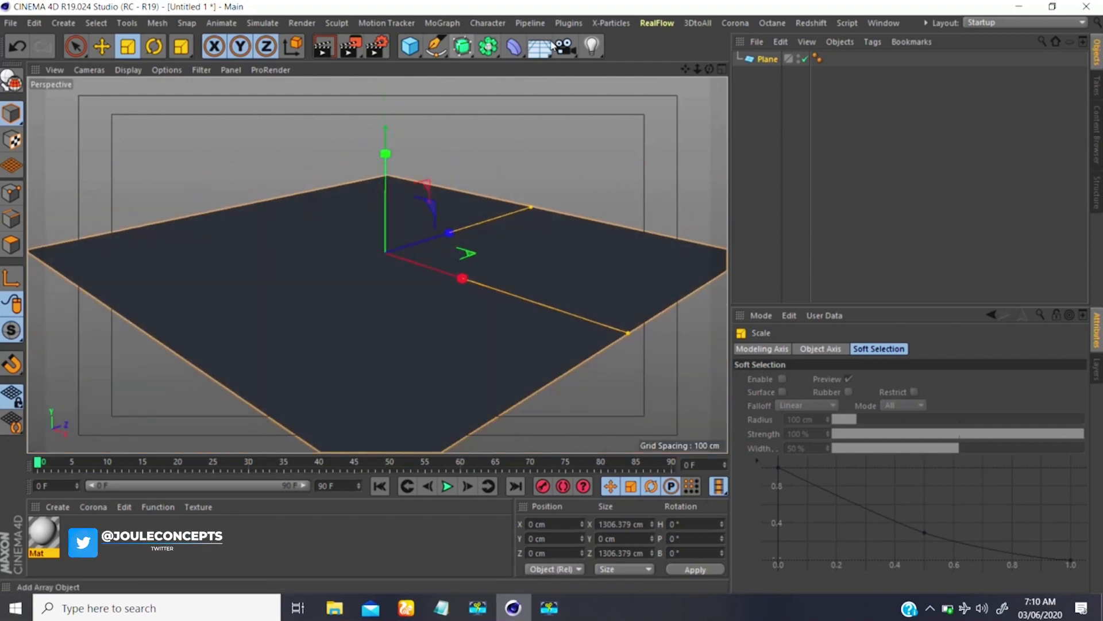
# Add a RealFlow Circle emitter to the scene.
pyautogui.click(652, 24)
pyautogui.moveTo(689, 59)
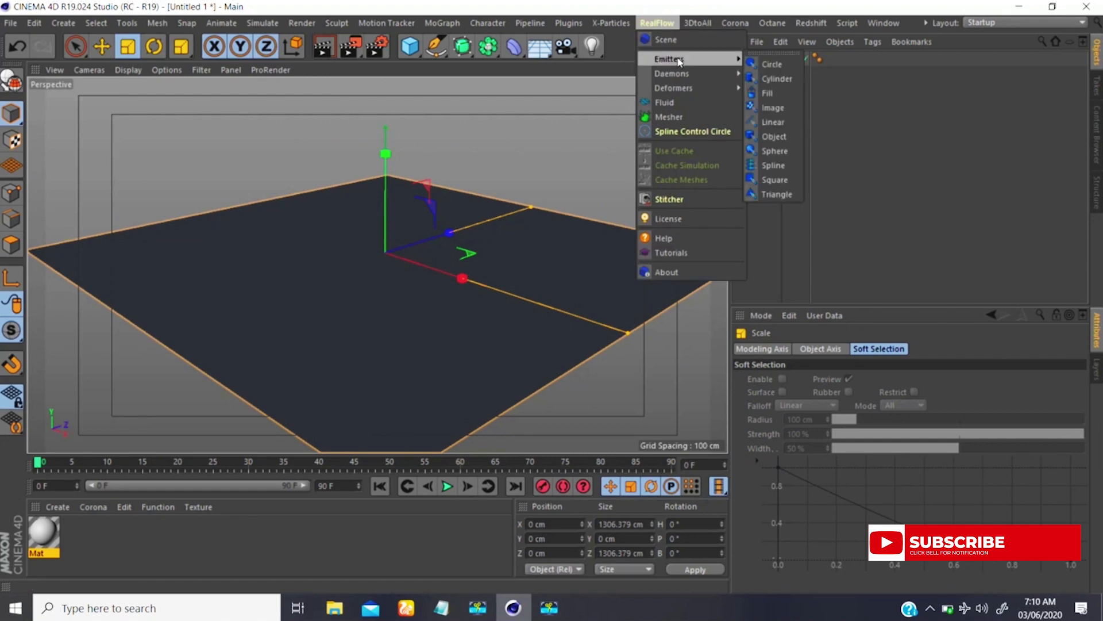
pyautogui.click(768, 67)
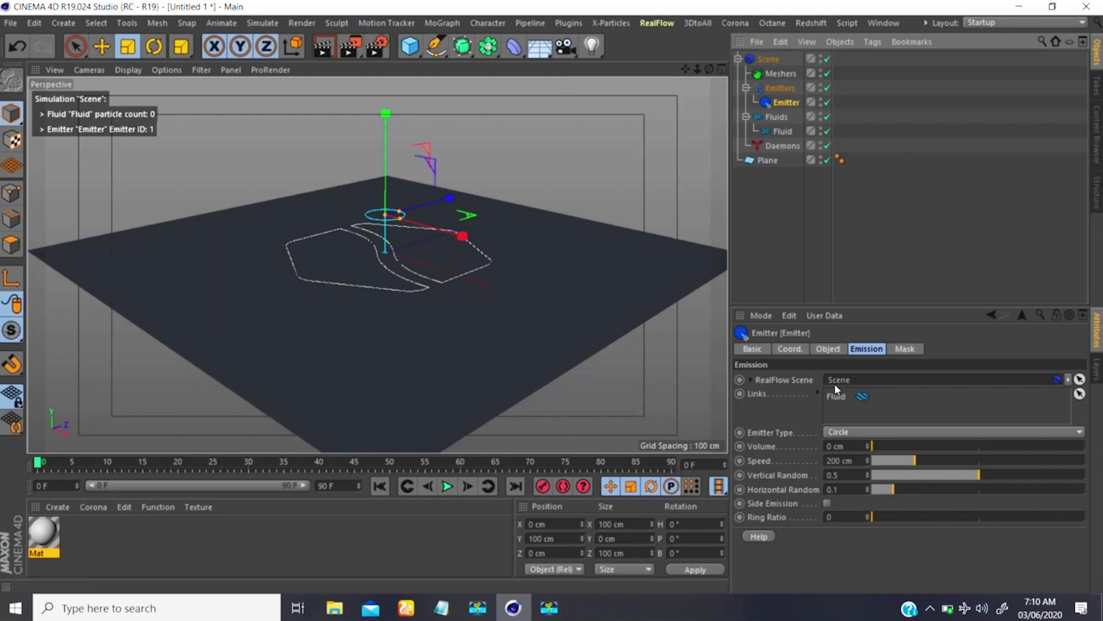
# Remove Fluid from the emitter's links and play the simulation.
pyautogui.click(837, 397)
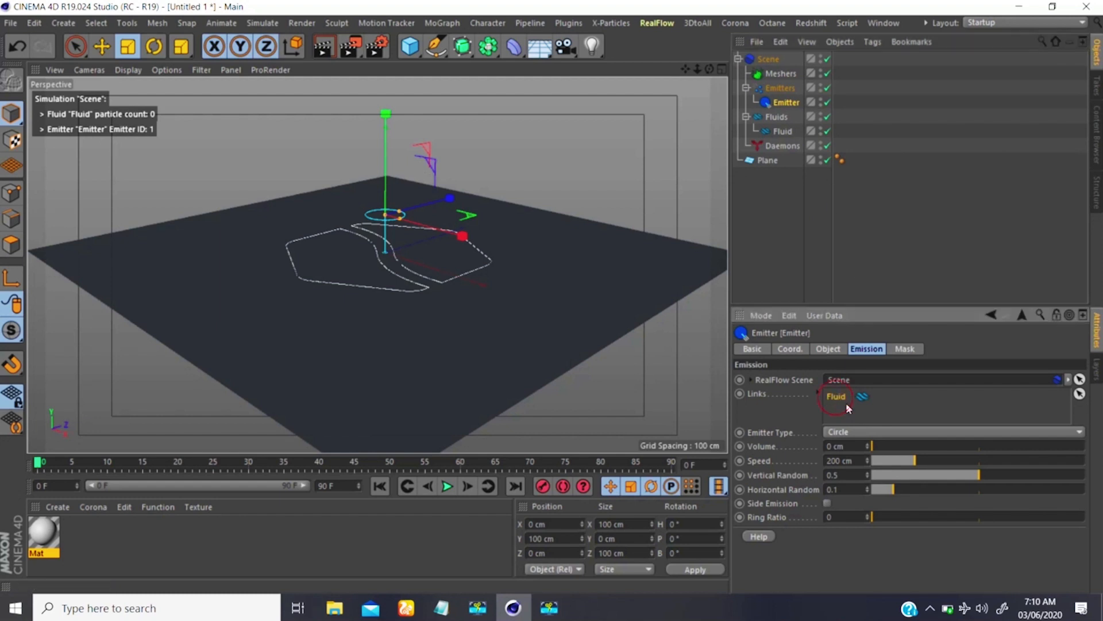
pyautogui.press('Delete')
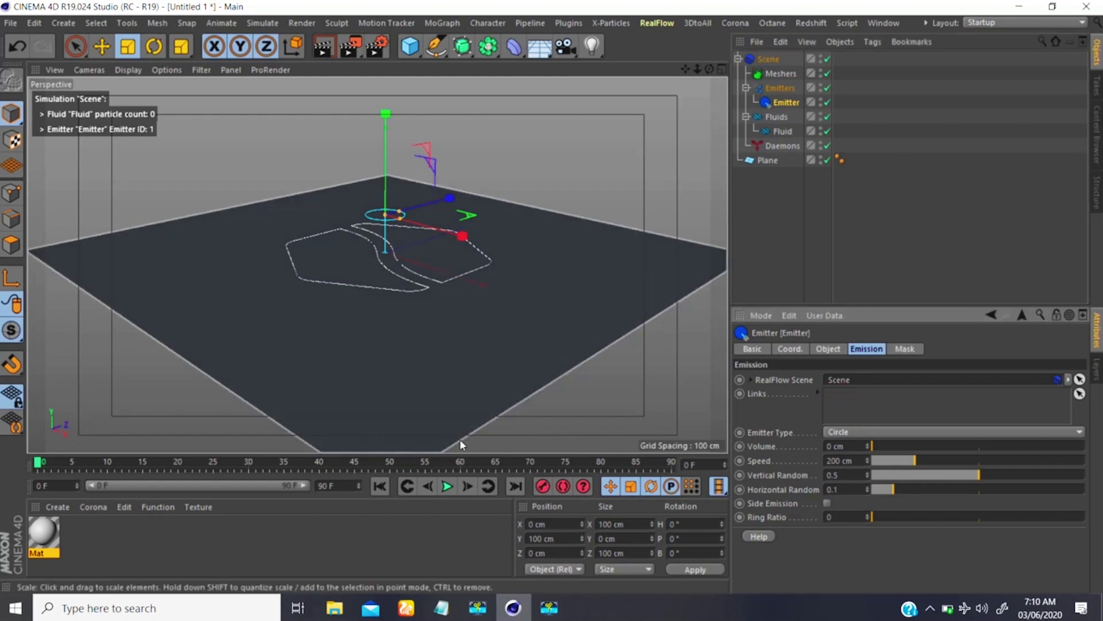
pyautogui.click(447, 486)
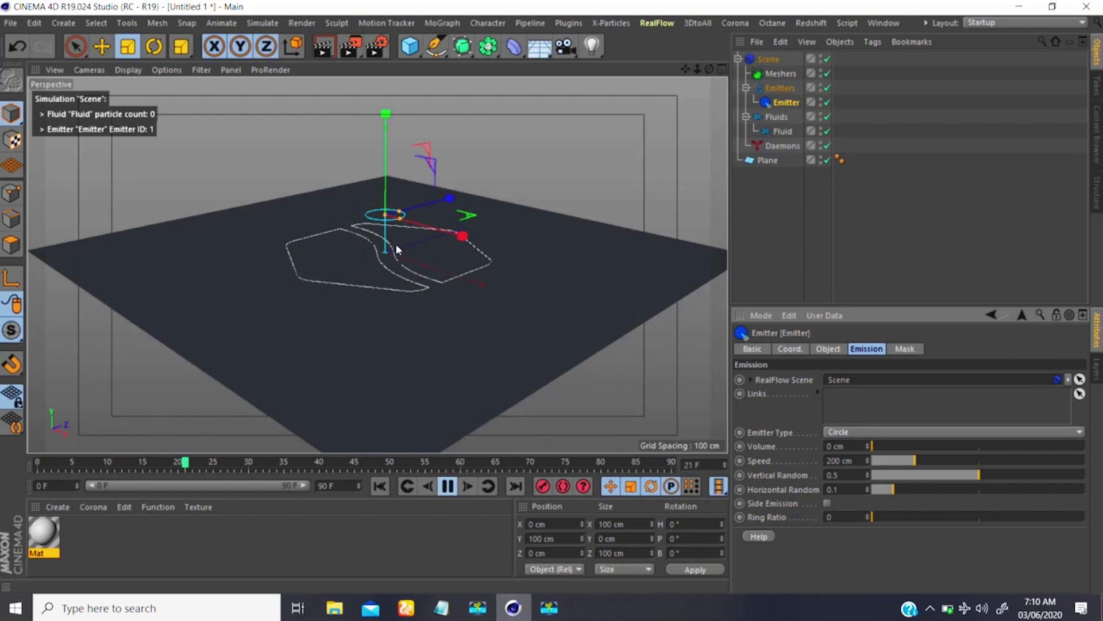
# Raise the emitter above the plane along the Y axis to a height of about 292 cm.
pyautogui.keyDown('alt'); pyautogui.moveTo(393, 226); pyautogui.dragTo(426, 152, button='right'); pyautogui.keyUp('alt')
pyautogui.keyDown('alt'); pyautogui.moveTo(393, 225); pyautogui.dragTo(390, 219); pyautogui.keyUp('alt')
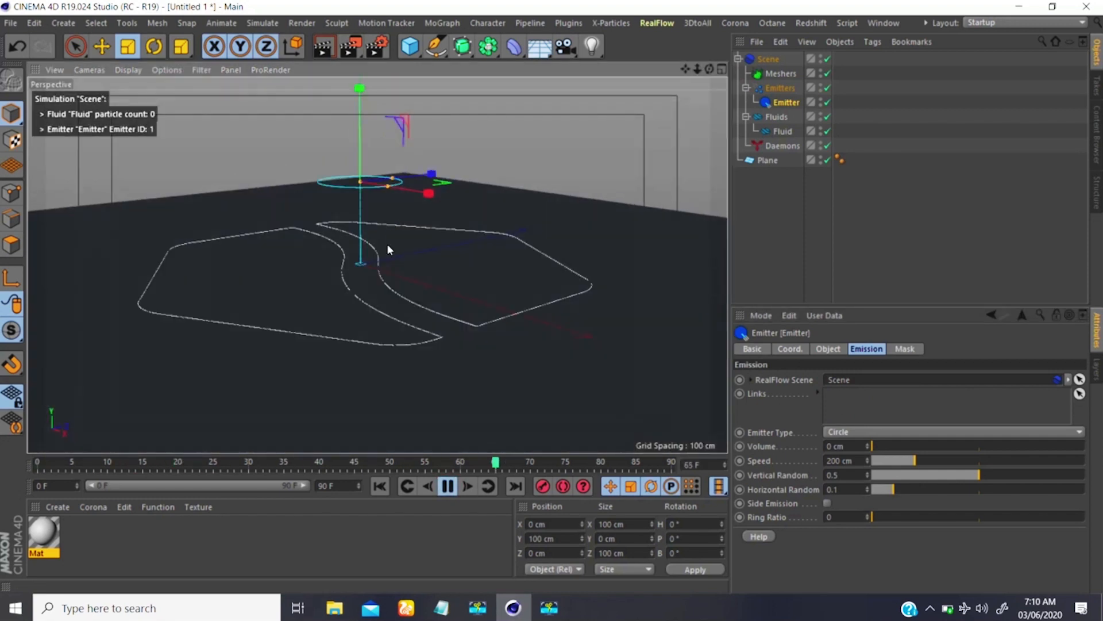
pyautogui.keyDown('alt'); pyautogui.moveTo(364, 175); pyautogui.dragTo(360, 200, button='right'); pyautogui.keyUp('alt')
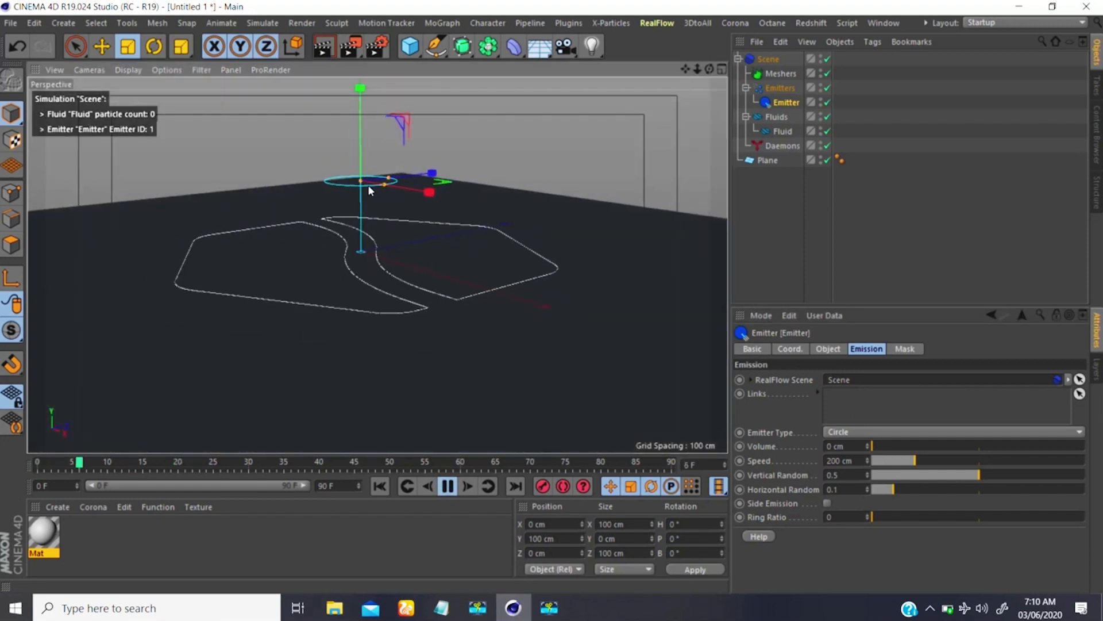
pyautogui.press('e')
pyautogui.moveTo(361, 122); pyautogui.dragTo(363, 51)
pyautogui.keyDown('alt'); pyautogui.moveTo(364, 183); pyautogui.dragTo(365, 211, button='right'); pyautogui.keyUp('alt')
pyautogui.keyDown('alt'); pyautogui.moveTo(366, 214); pyautogui.dragTo(365, 234); pyautogui.keyUp('alt')
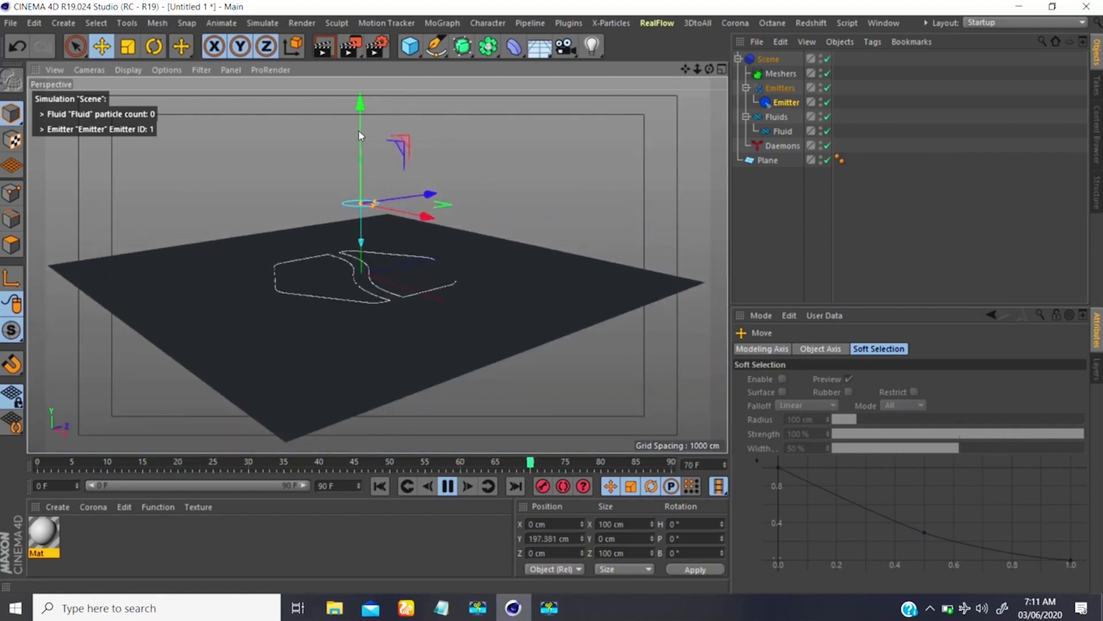
pyautogui.moveTo(360, 127); pyautogui.dragTo(359, 90)
pyautogui.moveTo(360, 169)
pyautogui.keyDown('alt'); pyautogui.mouseDown()
pyautogui.moveTo(350, 150)
pyautogui.moveTo(369, 164)
pyautogui.mouseUp(); pyautogui.keyUp('alt')
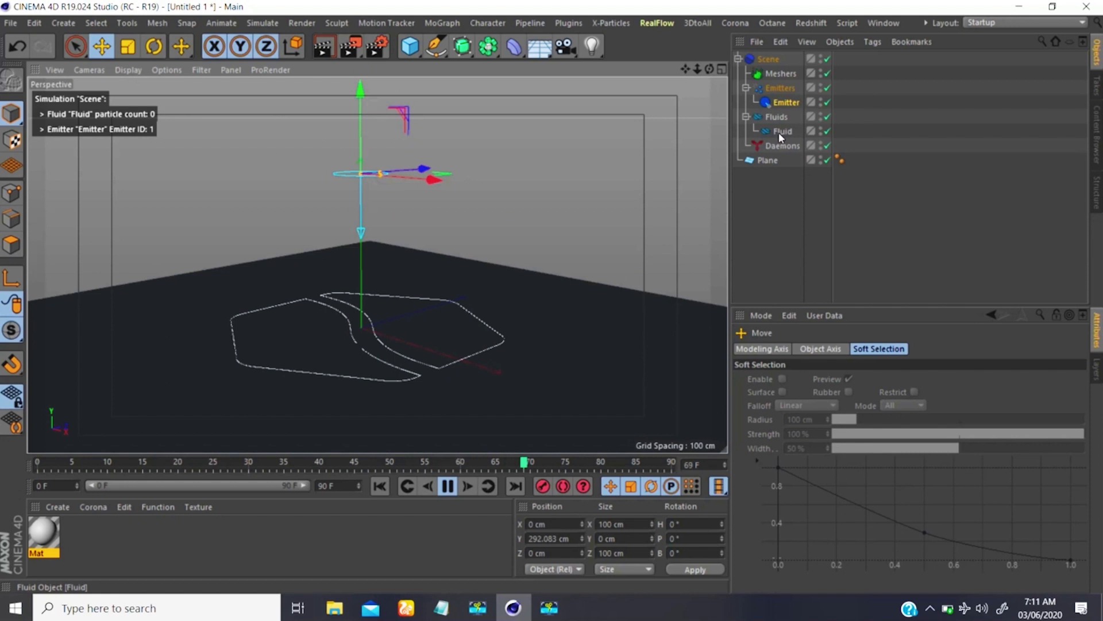
# Add Fluid back to the Circle emitter's Links.
pyautogui.click(784, 102)
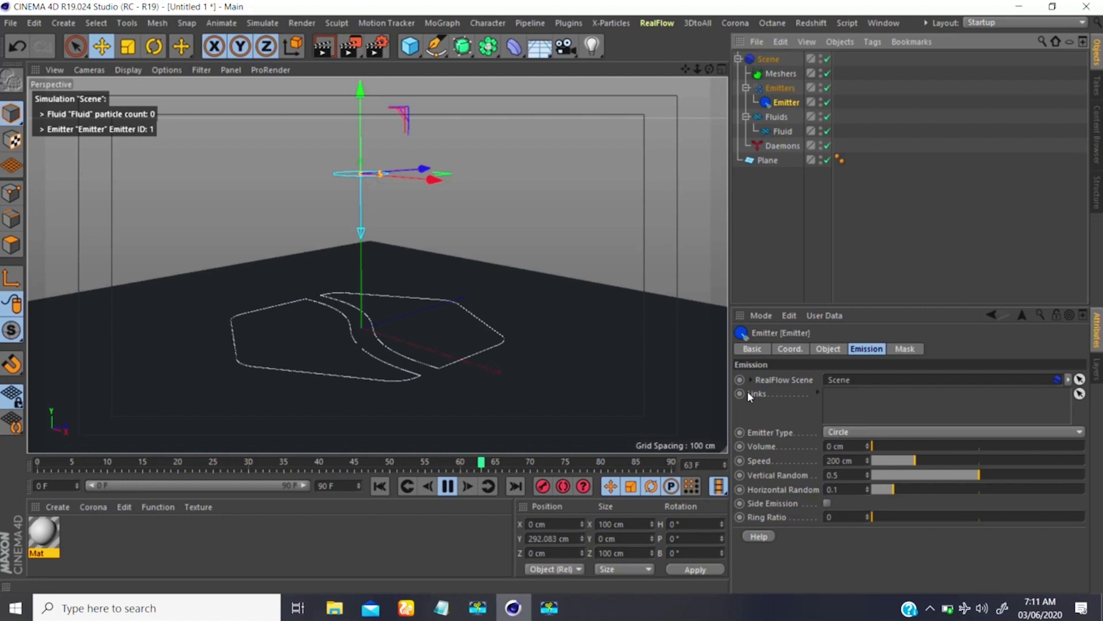
pyautogui.click(1070, 402)
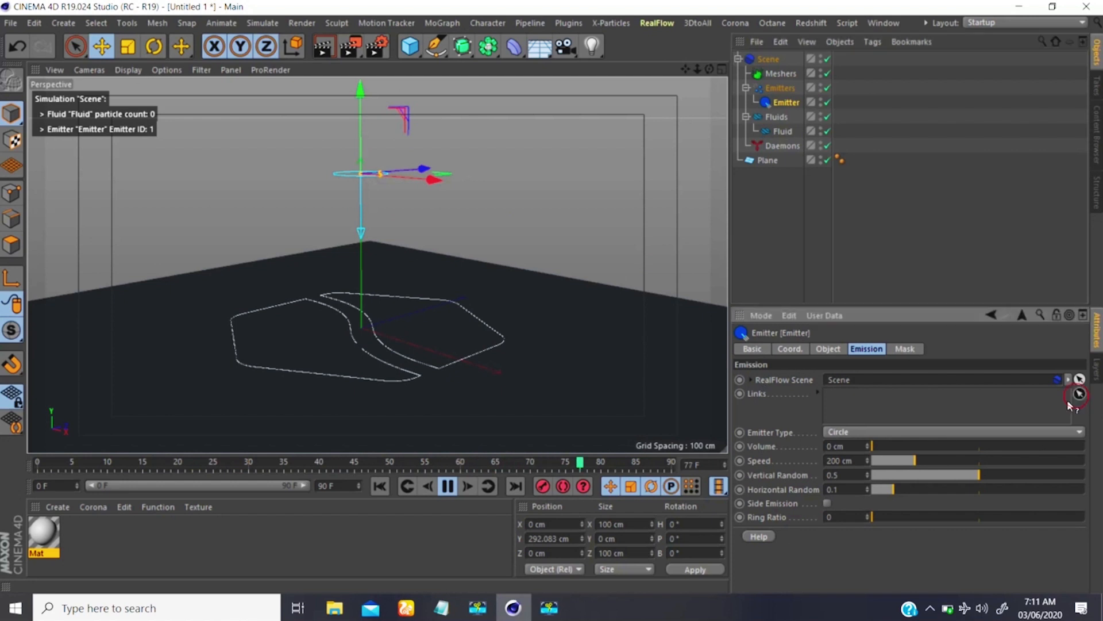
pyautogui.click(783, 131)
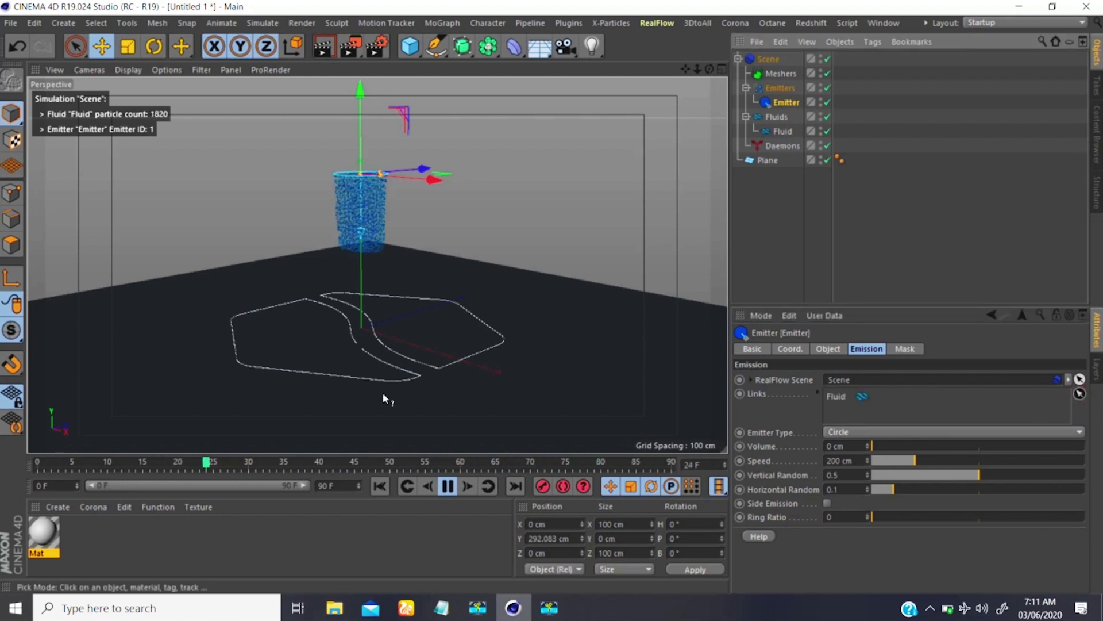
# Play the simulation and examine from several angles how the emitted particles behave at the plane.
pyautogui.click(448, 486)
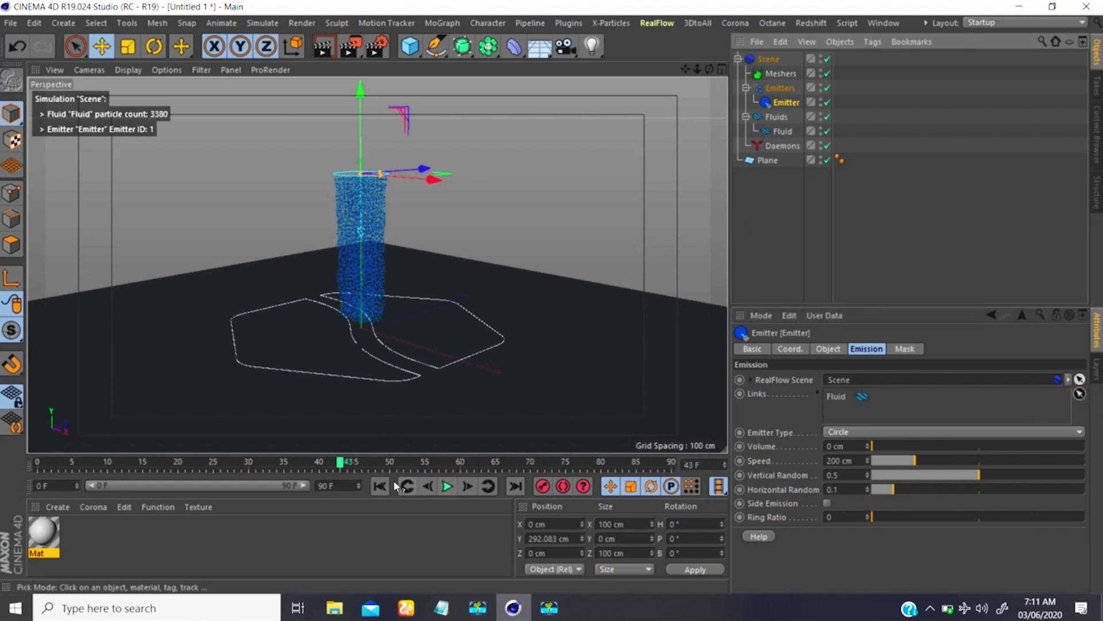
pyautogui.click(448, 486)
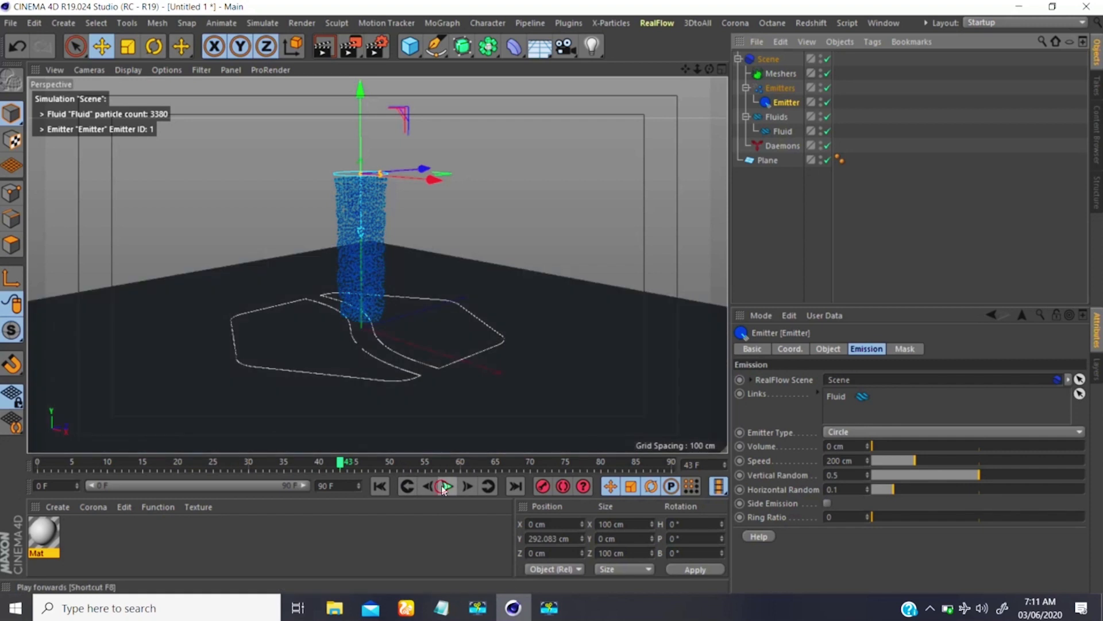
pyautogui.scroll(-5, 374, 299)
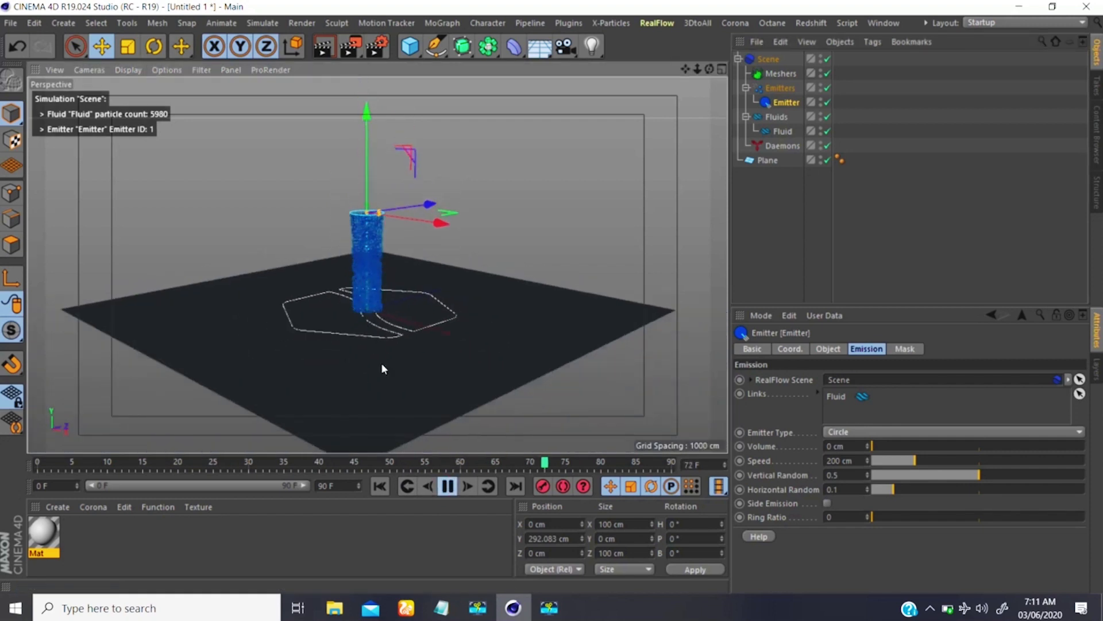
pyautogui.click(448, 486)
pyautogui.keyDown('alt'); pyautogui.moveTo(434, 381); pyautogui.dragTo(525, 237); pyautogui.keyUp('alt')
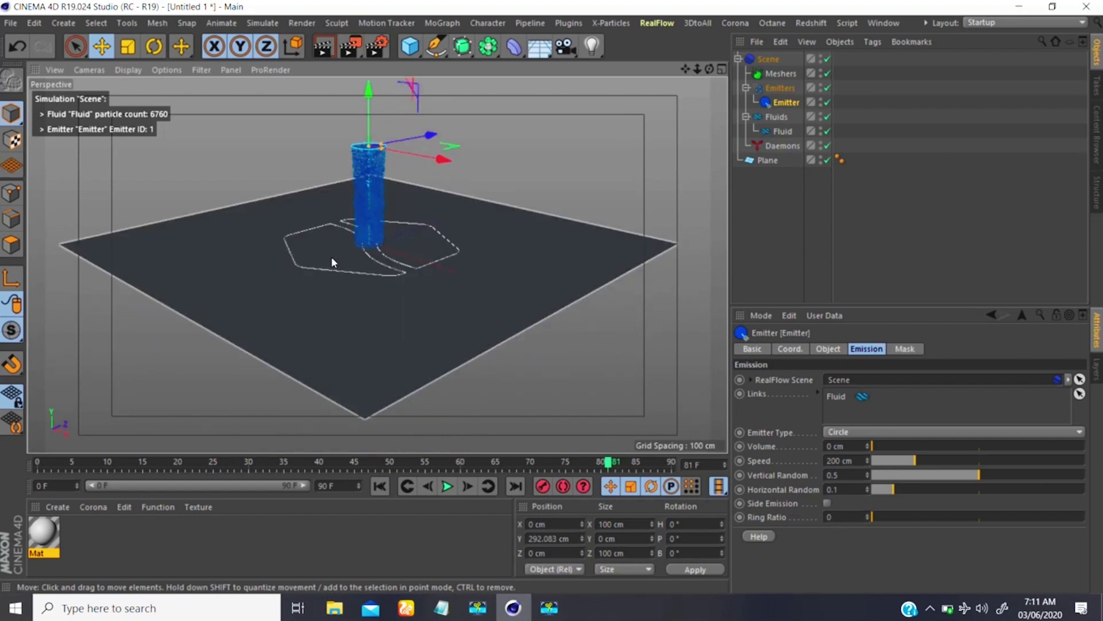
pyautogui.keyDown('alt'); pyautogui.moveTo(408, 278); pyautogui.dragTo(426, 213, button='right'); pyautogui.keyUp('alt')
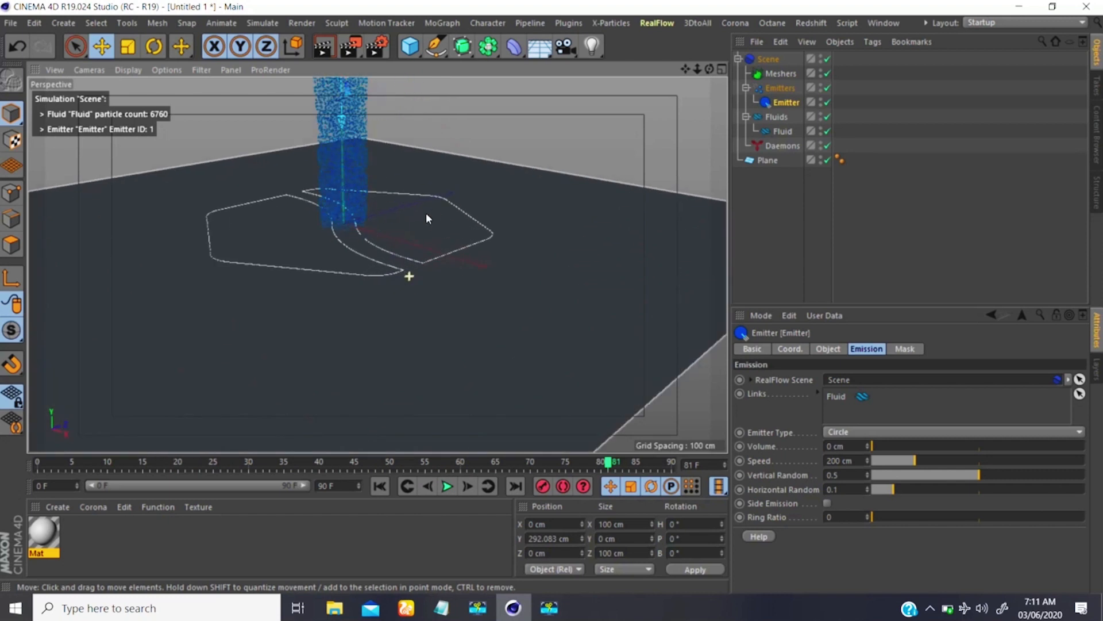
pyautogui.keyDown('alt'); pyautogui.moveTo(429, 207); pyautogui.dragTo(463, 257, button='middle'); pyautogui.keyUp('alt')
pyautogui.keyDown('alt'); pyautogui.moveTo(369, 251); pyautogui.dragTo(381, 271, button='middle'); pyautogui.keyUp('alt')
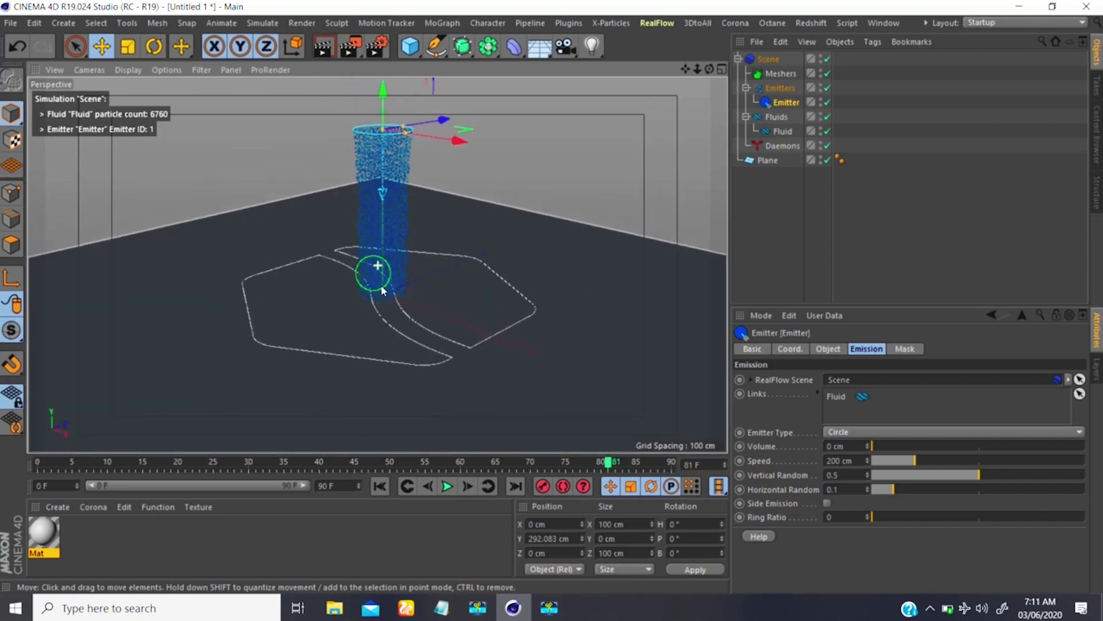
# Add a RealFlow Collider tag to the Plane.
pyautogui.click(761, 161)
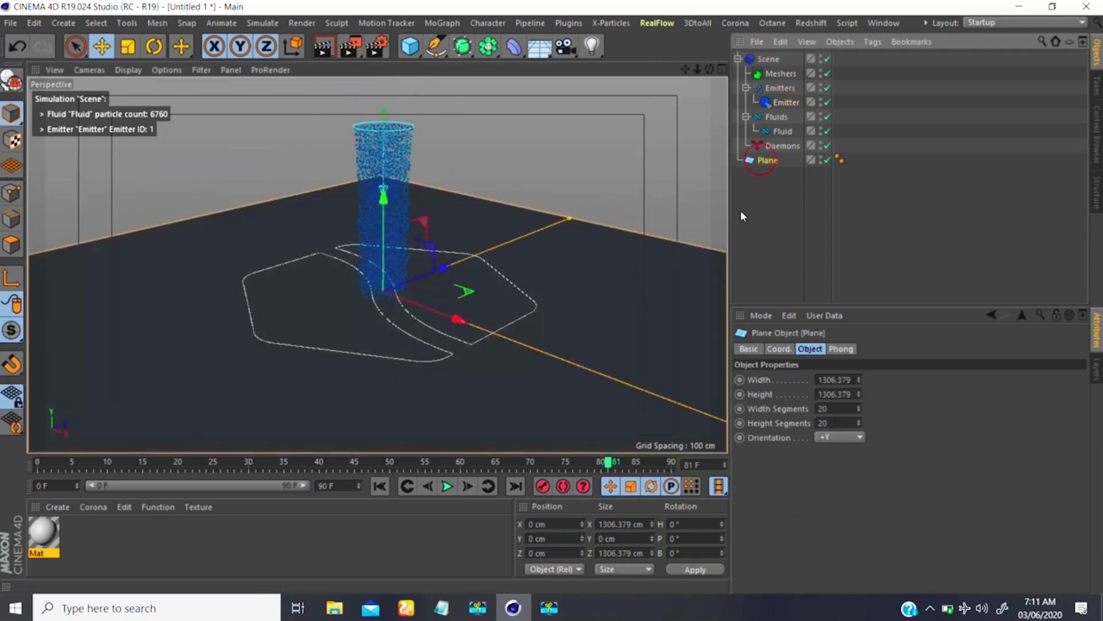
pyautogui.rightClick(762, 160)
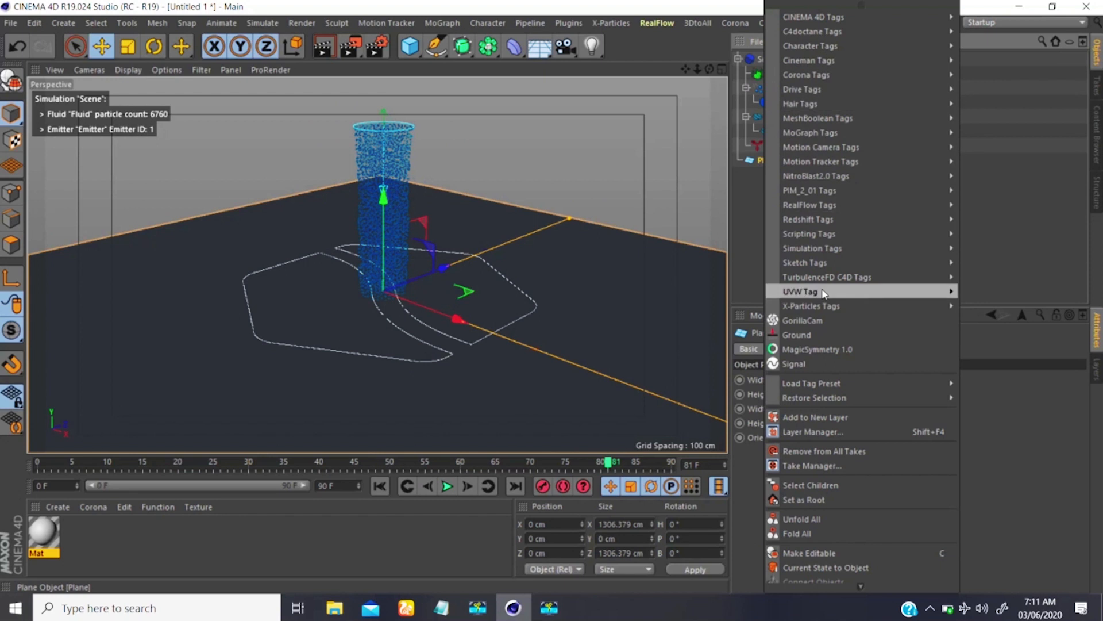
pyautogui.moveTo(806, 204)
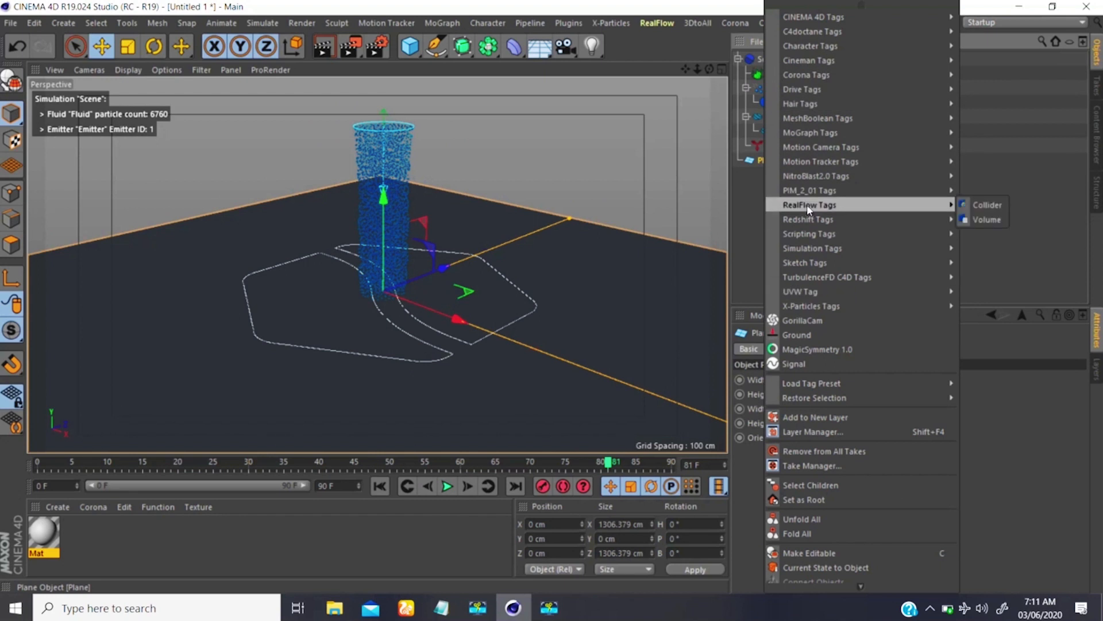
pyautogui.click(976, 205)
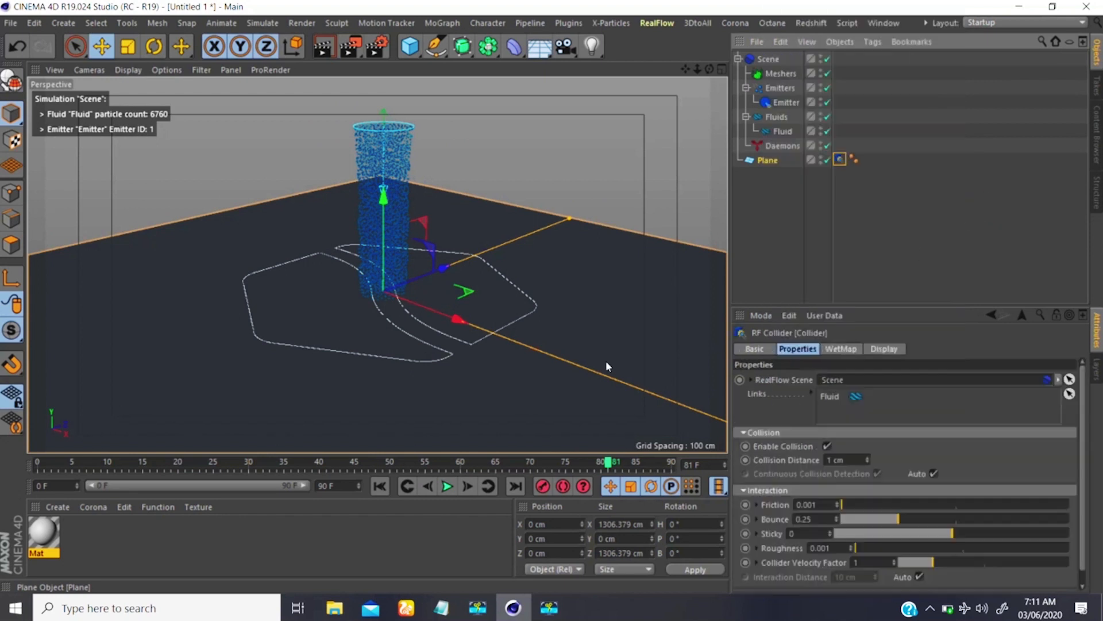
# Replay the simulation from the first frame and examine from the side how the fluid meets the plane.
pyautogui.click(379, 486)
pyautogui.press('F8')
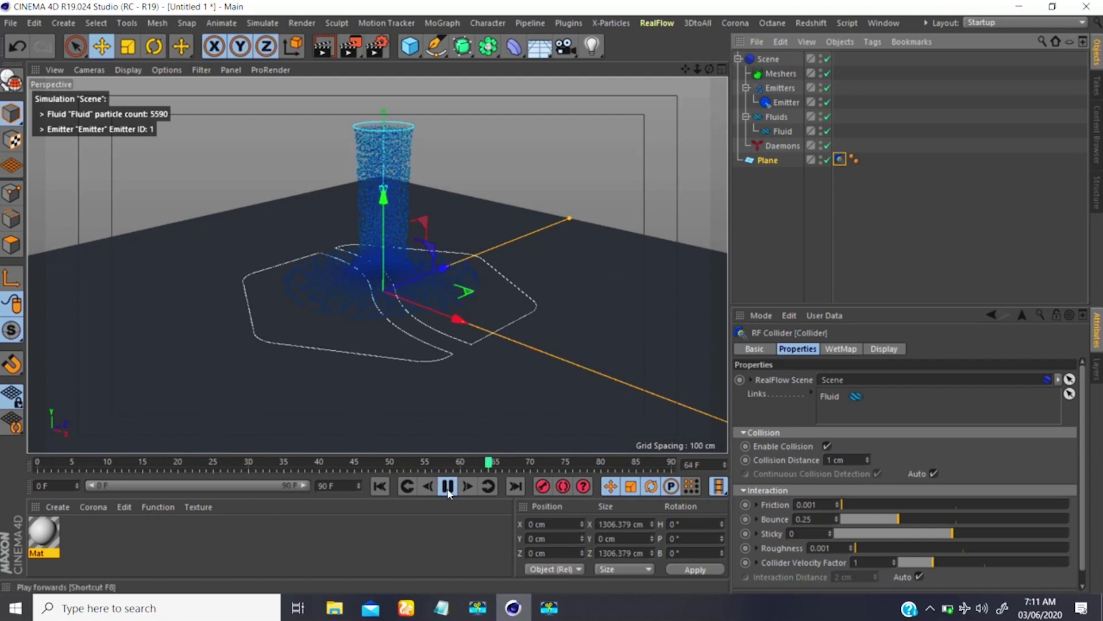
pyautogui.click(434, 333)
pyautogui.keyDown('alt'); pyautogui.moveTo(433, 333); pyautogui.dragTo(384, 274); pyautogui.keyUp('alt')
pyautogui.keyDown('alt'); pyautogui.moveTo(384, 289); pyautogui.dragTo(420, 251); pyautogui.keyUp('alt')
pyautogui.scroll(3, 422, 299)
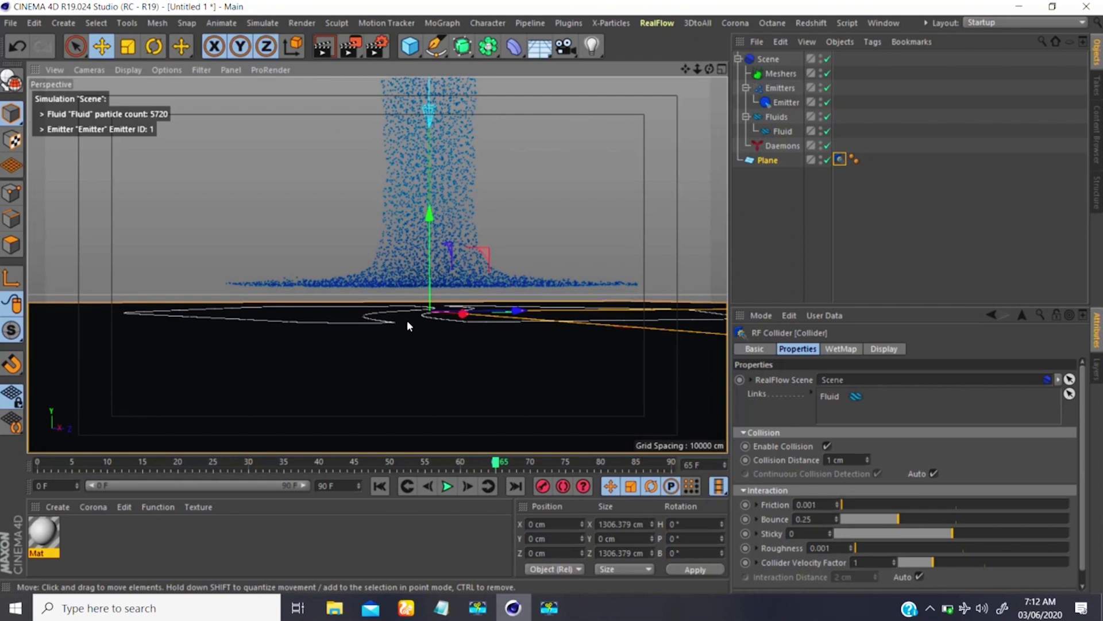
pyautogui.keyDown('alt'); pyautogui.moveTo(419, 313); pyautogui.dragTo(420, 317); pyautogui.keyUp('alt')
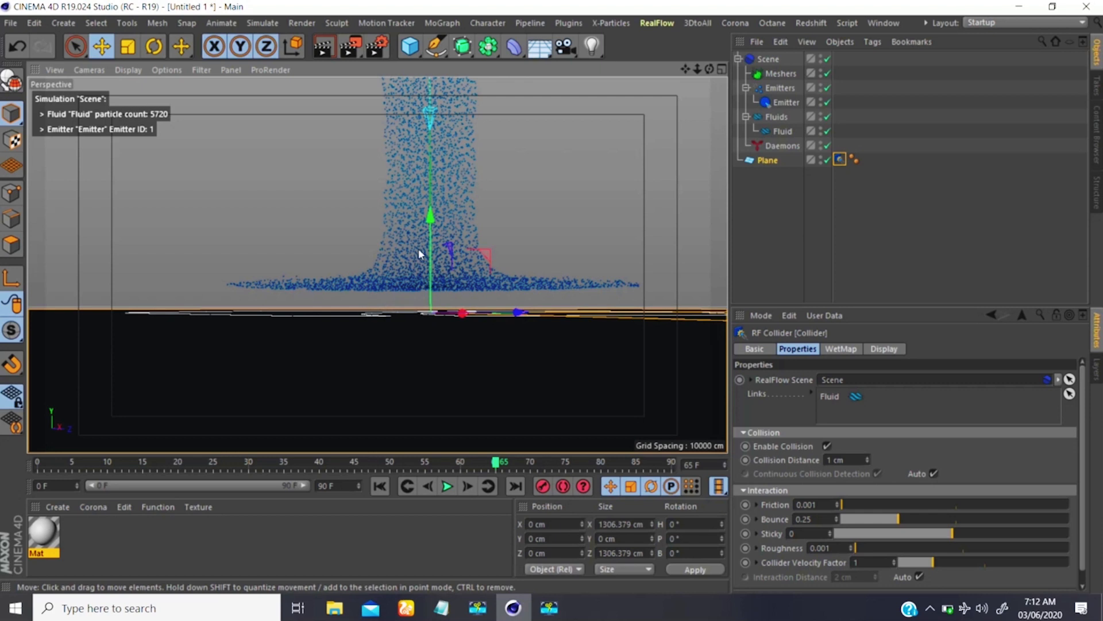
# Add a cube and set its X, Y and Z sizes to 1 cm as a gauge for the gap under the fluid.
pyautogui.click(410, 47)
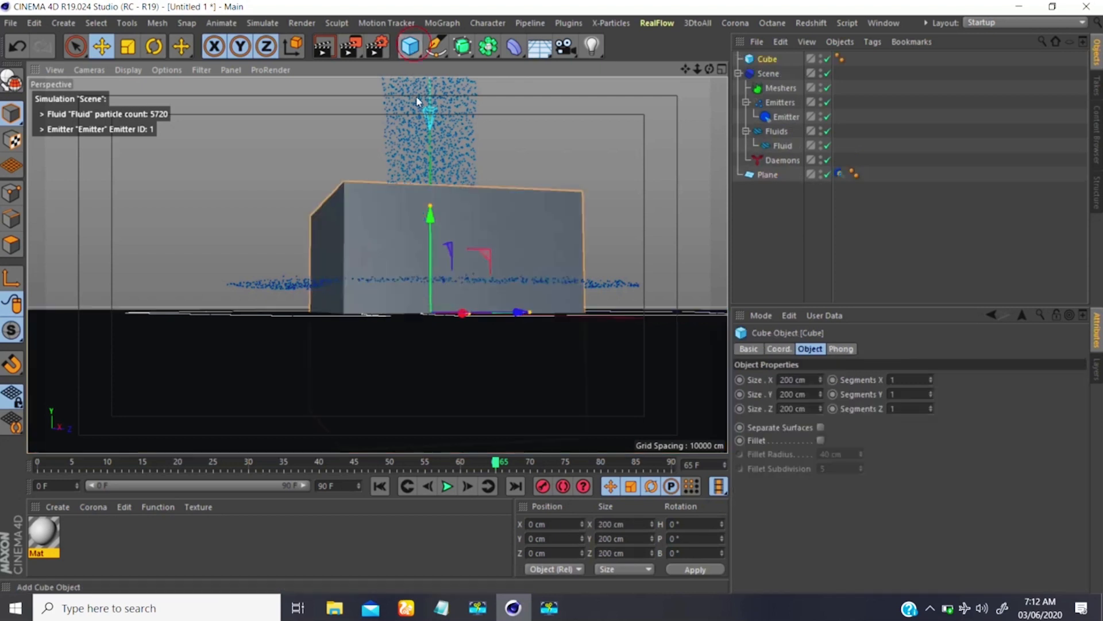
pyautogui.doubleClick(799, 379)
pyautogui.write('1')
pyautogui.press('Tab')
pyautogui.write('1')
pyautogui.press('Tab')
pyautogui.write('1')
pyautogui.press('Return')
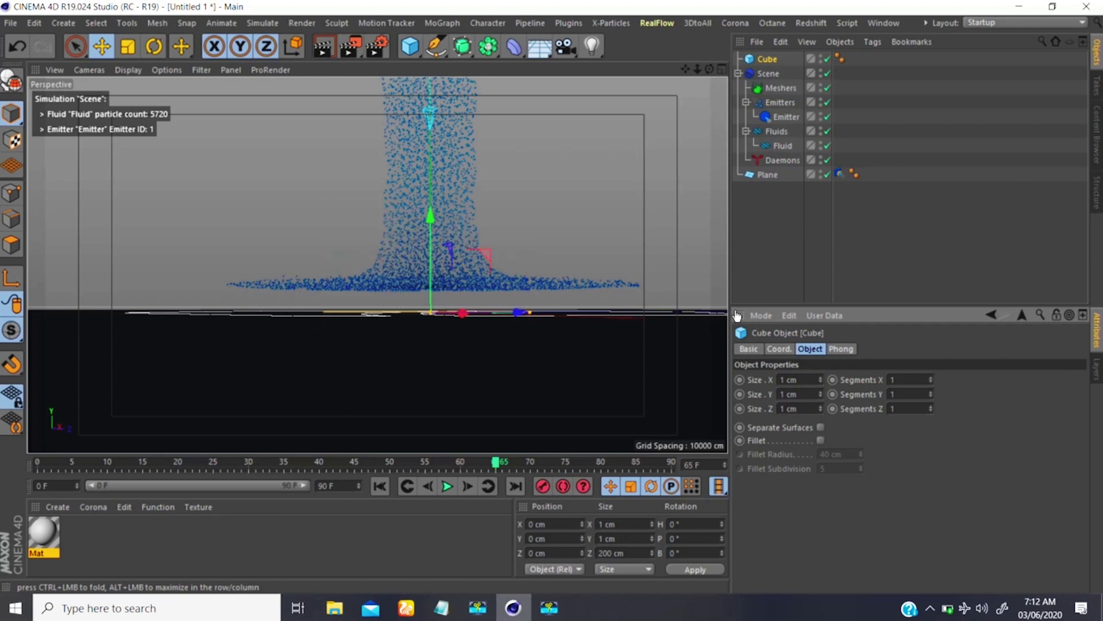
# Compare the gap with the cube raised to about 10 cm and sized 10 cm on every side, and delete the cube.
pyautogui.moveTo(430, 218); pyautogui.dragTo(430, 208)
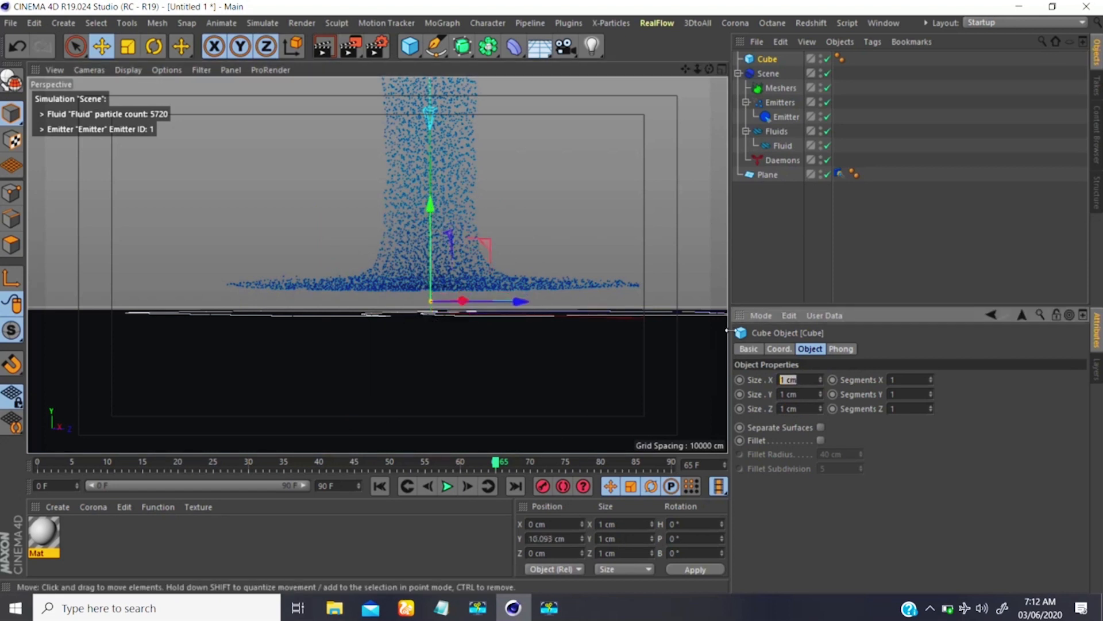
pyautogui.write('10')
pyautogui.press('Tab')
pyautogui.write('10')
pyautogui.press('Tab')
pyautogui.write('10')
pyautogui.press('Return')
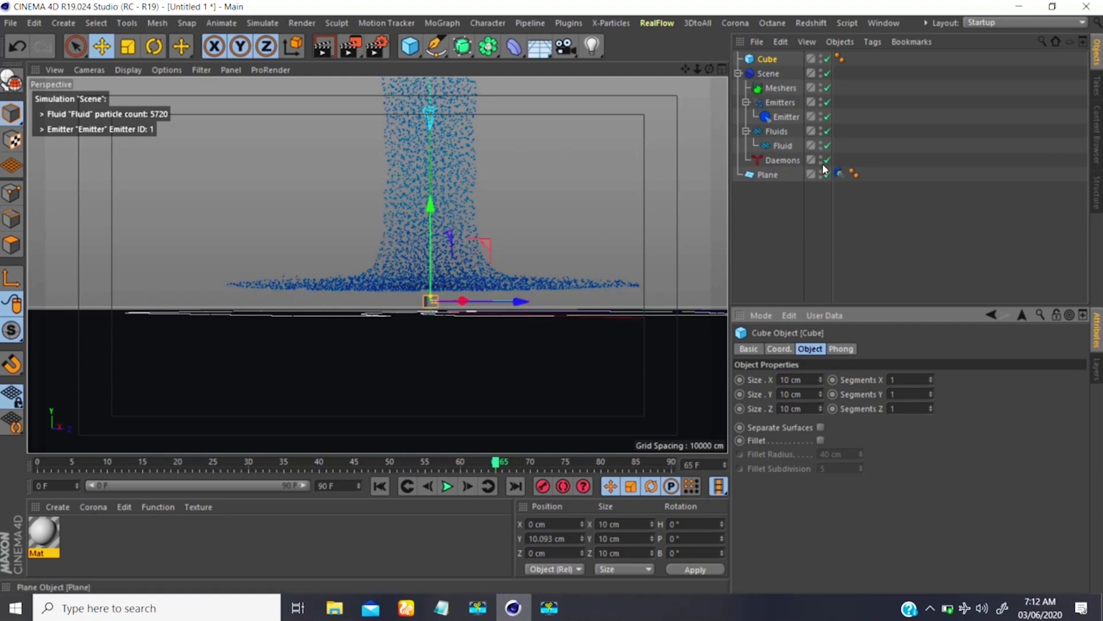
pyautogui.press('Delete')
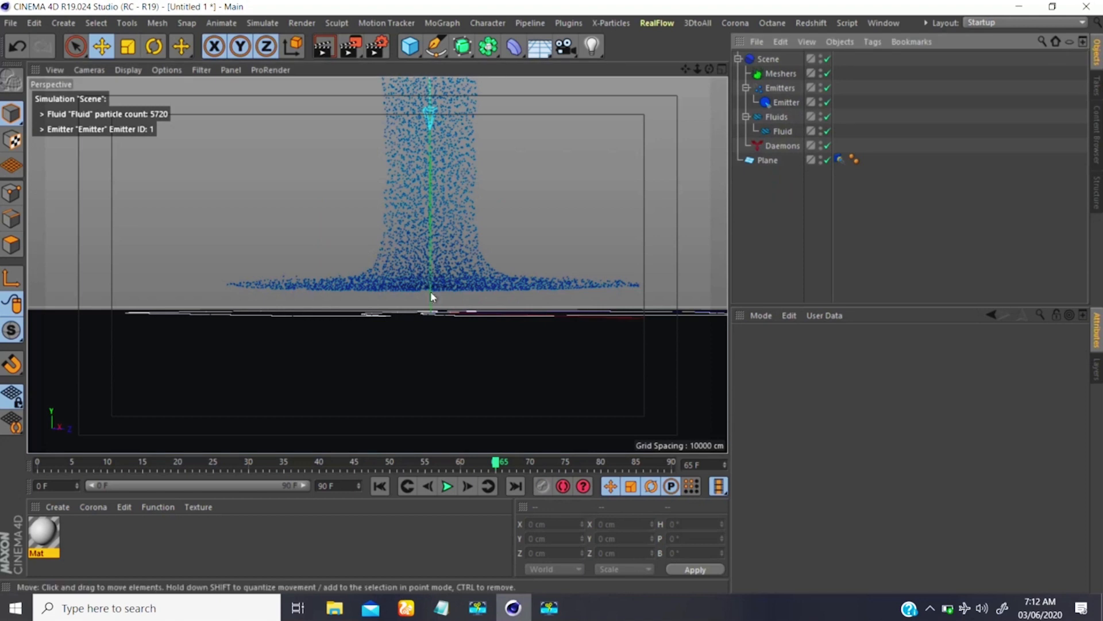
# Set the Collision Margin in the project's expert dynamics settings to 0 cm.
pyautogui.moveTo(430, 292)
pyautogui.keyDown('alt'); pyautogui.mouseDown()
pyautogui.moveTo(447, 289)
pyautogui.moveTo(433, 286)
pyautogui.moveTo(425, 302)
pyautogui.moveTo(426, 260)
pyautogui.moveTo(399, 229)
pyautogui.moveTo(437, 249)
pyautogui.mouseUp(); pyautogui.keyUp('alt')
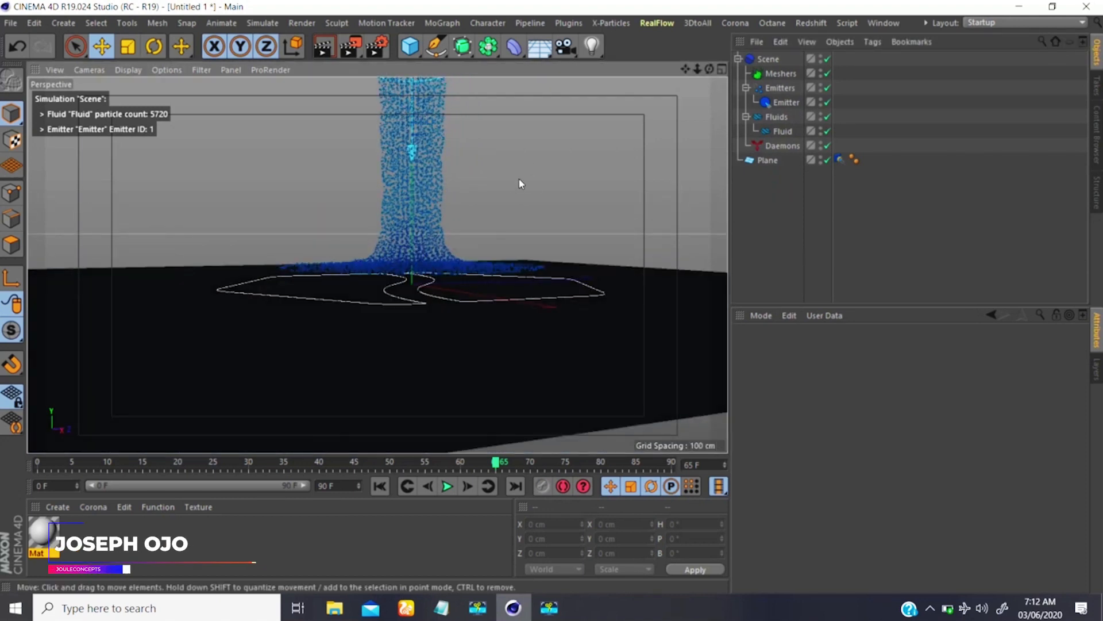
pyautogui.hotkey('ctrl', 'd')
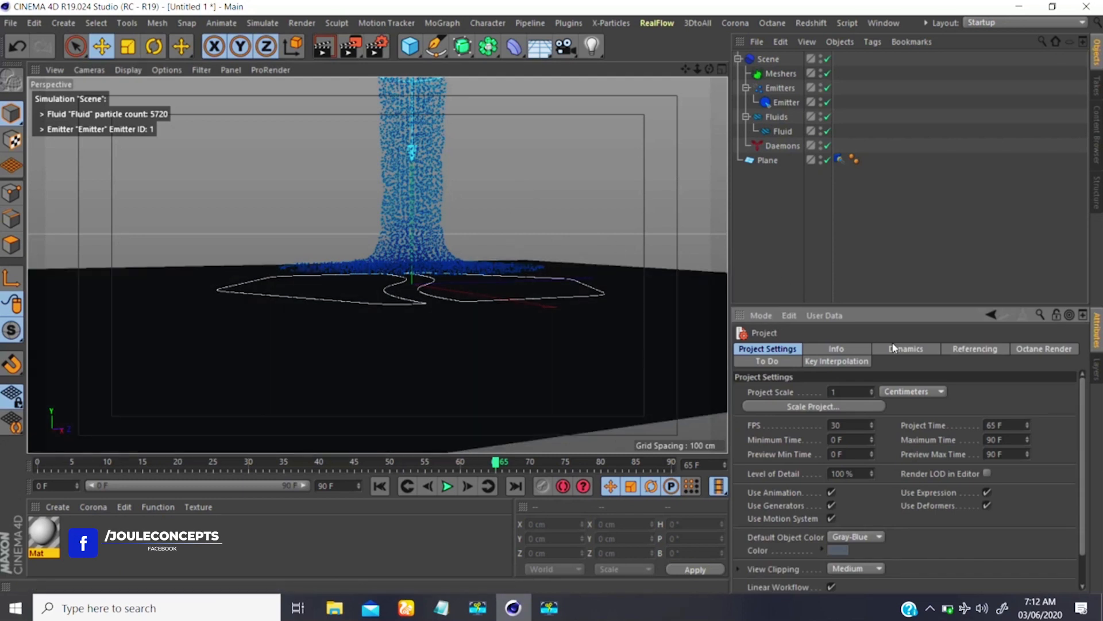
pyautogui.click(906, 349)
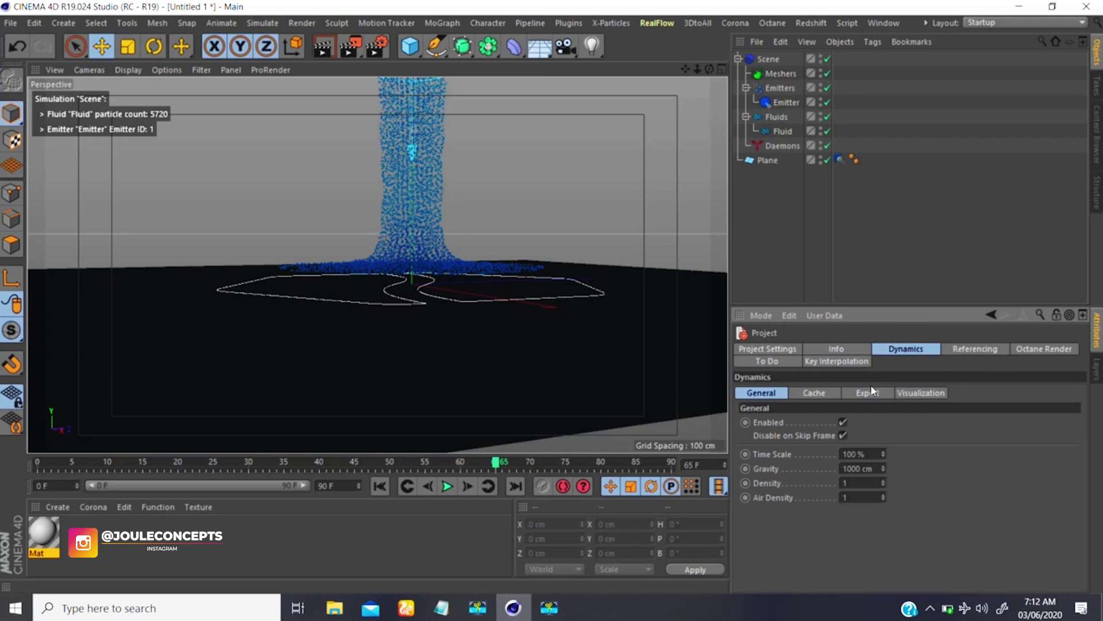
pyautogui.click(856, 394)
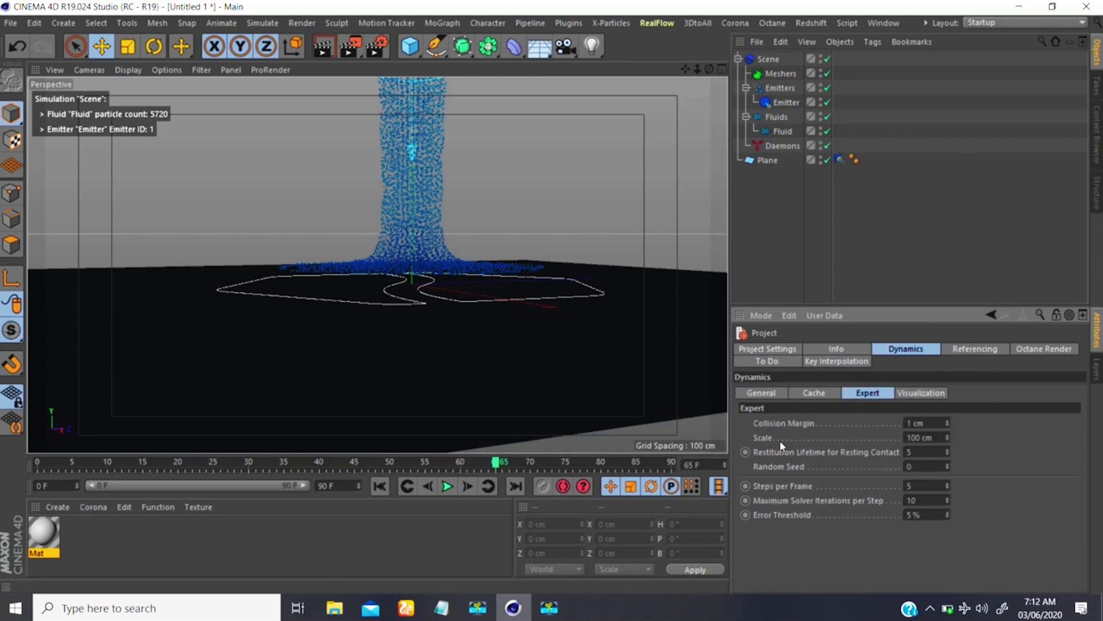
pyautogui.doubleClick(913, 423)
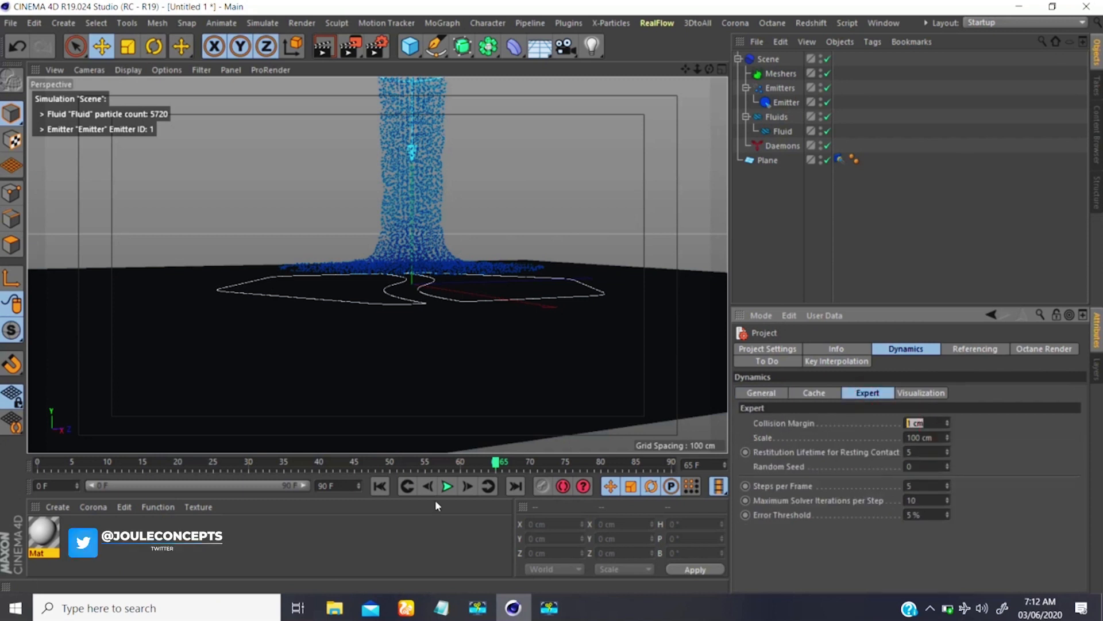
pyautogui.write('0')
pyautogui.press('Return')
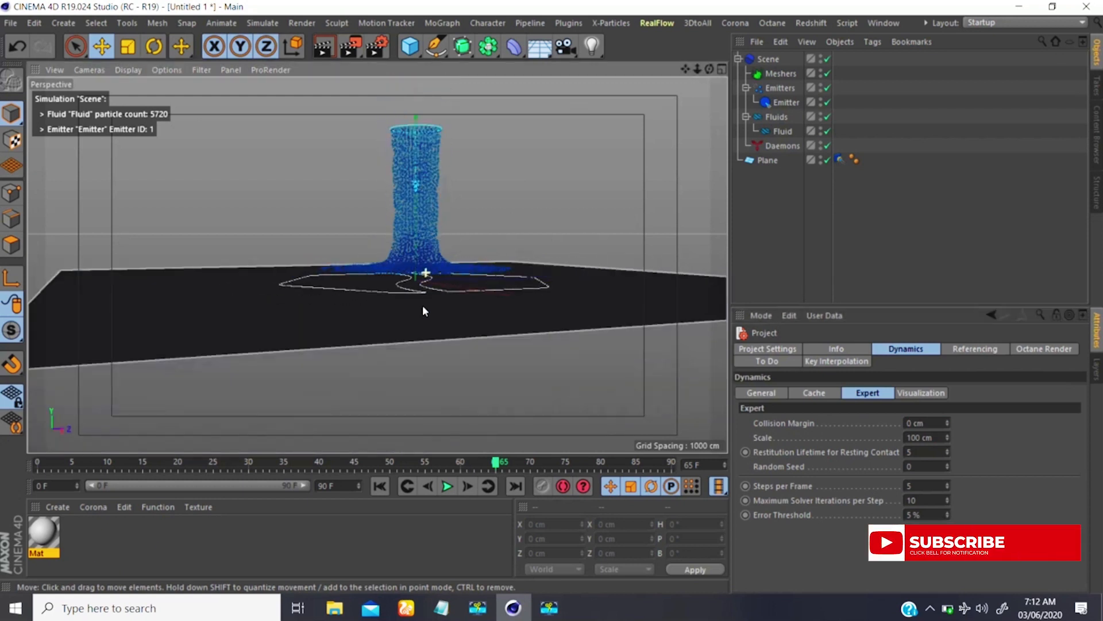
# Set the Collision Distance of the Plane's RealFlow Collider tag to 0 cm.
pyautogui.moveTo(422, 306)
pyautogui.keyDown('alt'); pyautogui.mouseDown()
pyautogui.moveTo(449, 272)
pyautogui.moveTo(763, 142)
pyautogui.mouseUp(); pyautogui.keyUp('alt')
pyautogui.click(766, 182)
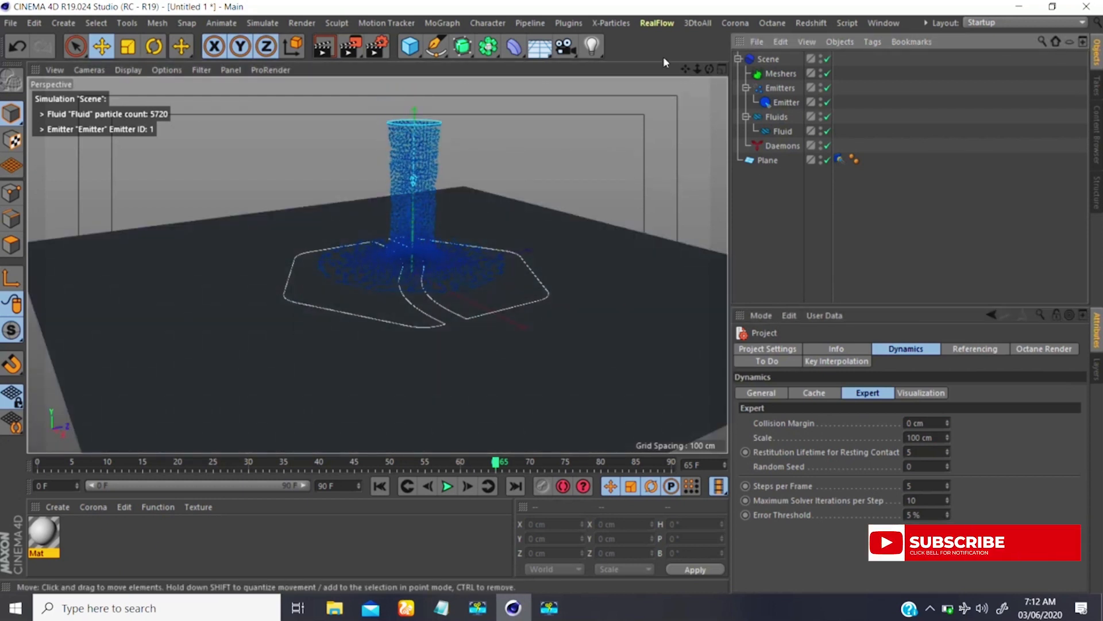
pyautogui.click(840, 159)
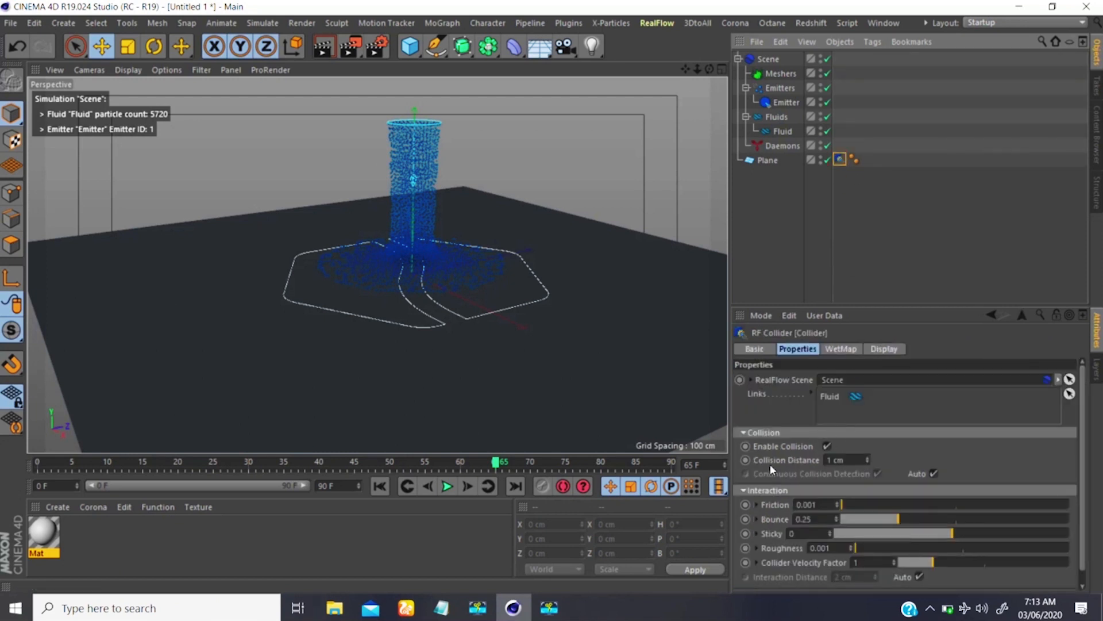
pyautogui.doubleClick(840, 460)
pyautogui.write('0')
pyautogui.press('Return')
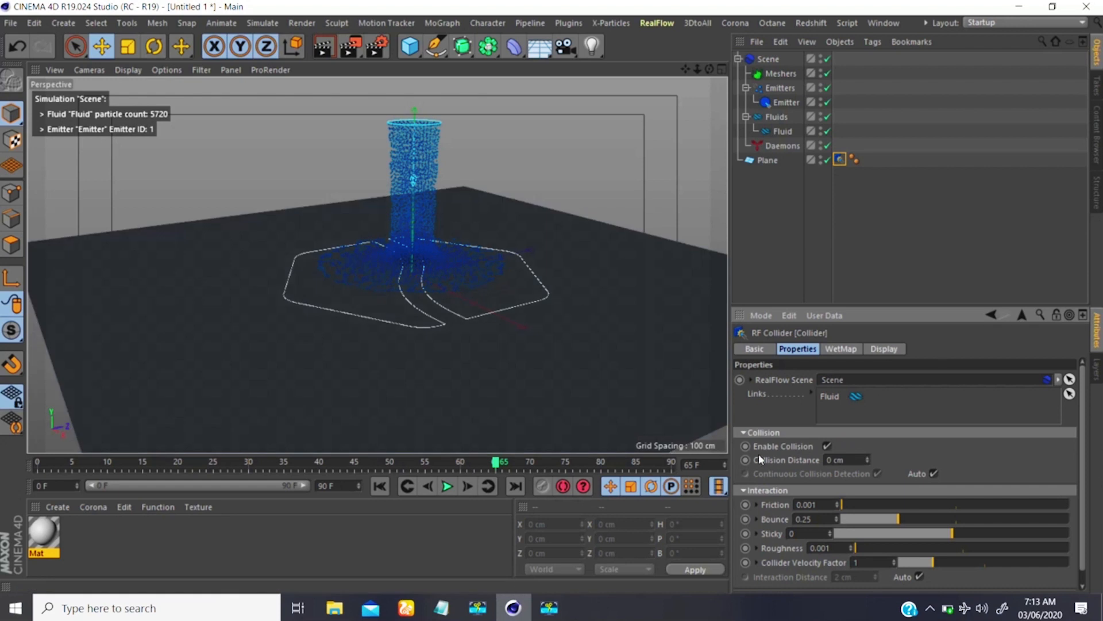
# Replay the simulation from frame 0 and examine the contact between the fluid and the plane from several angles.
pyautogui.click(379, 485)
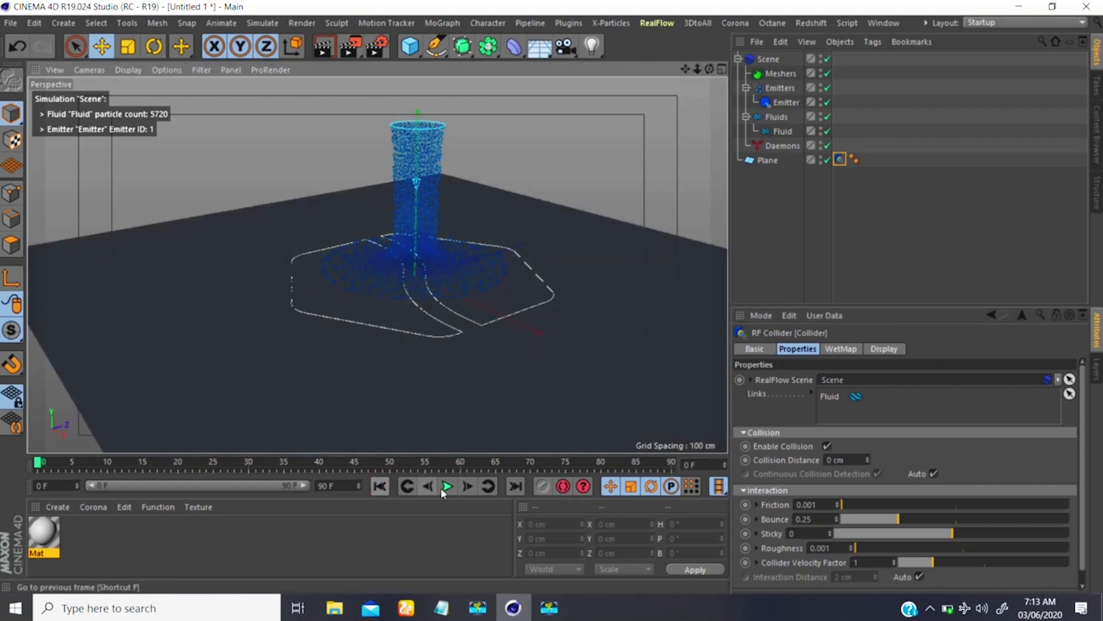
pyautogui.click(448, 485)
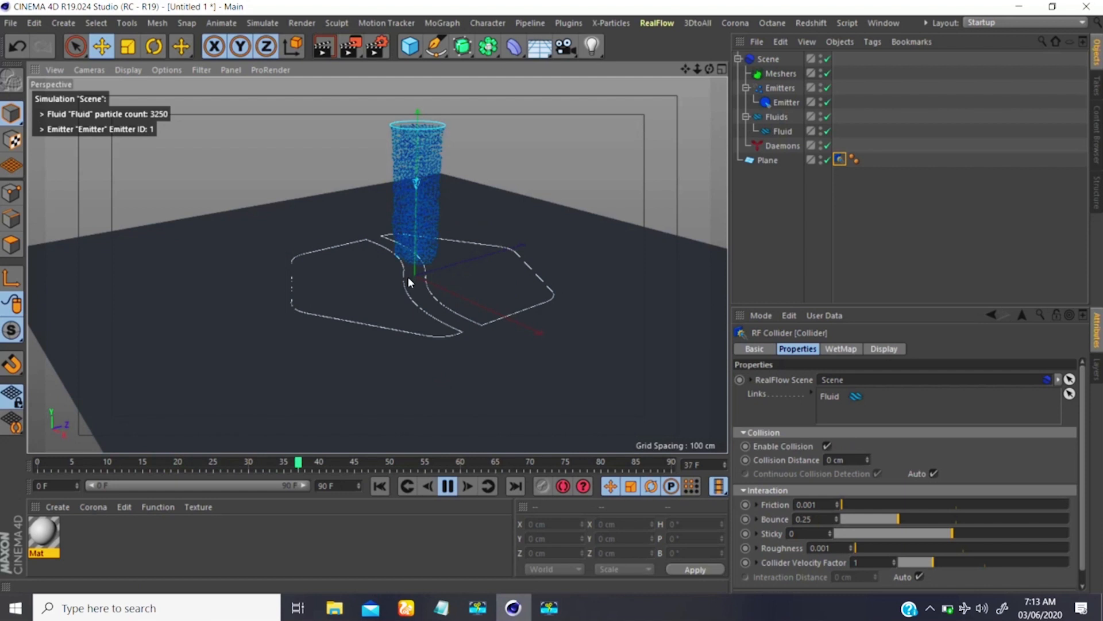
pyautogui.click(448, 485)
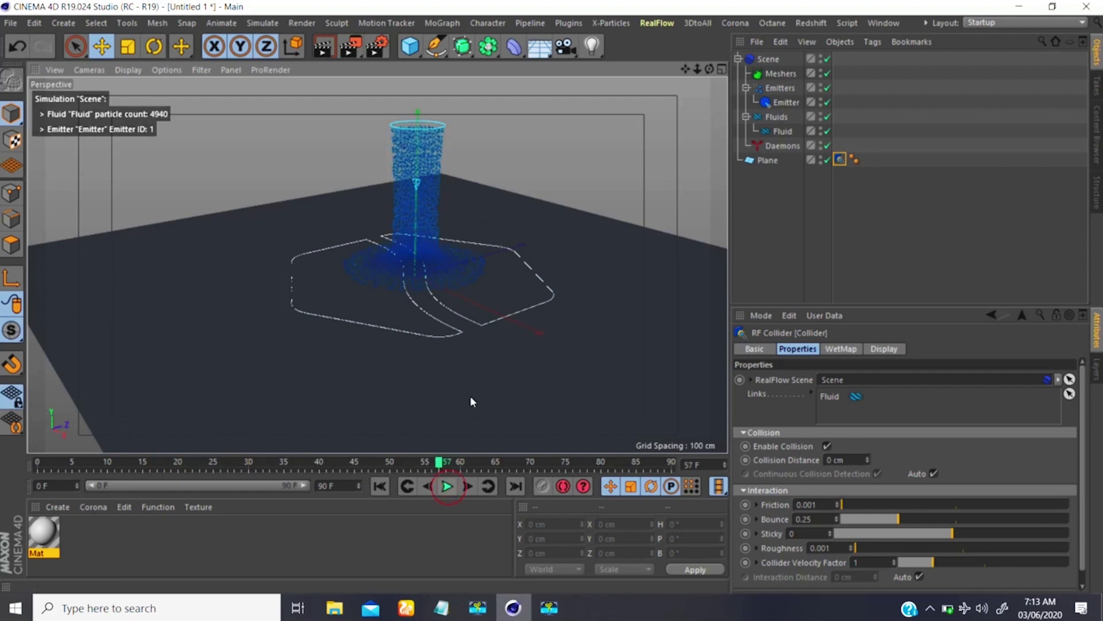
pyautogui.moveTo(427, 298)
pyautogui.keyDown('alt'); pyautogui.mouseDown()
pyautogui.moveTo(376, 230)
pyautogui.moveTo(382, 249)
pyautogui.mouseUp(); pyautogui.keyUp('alt')
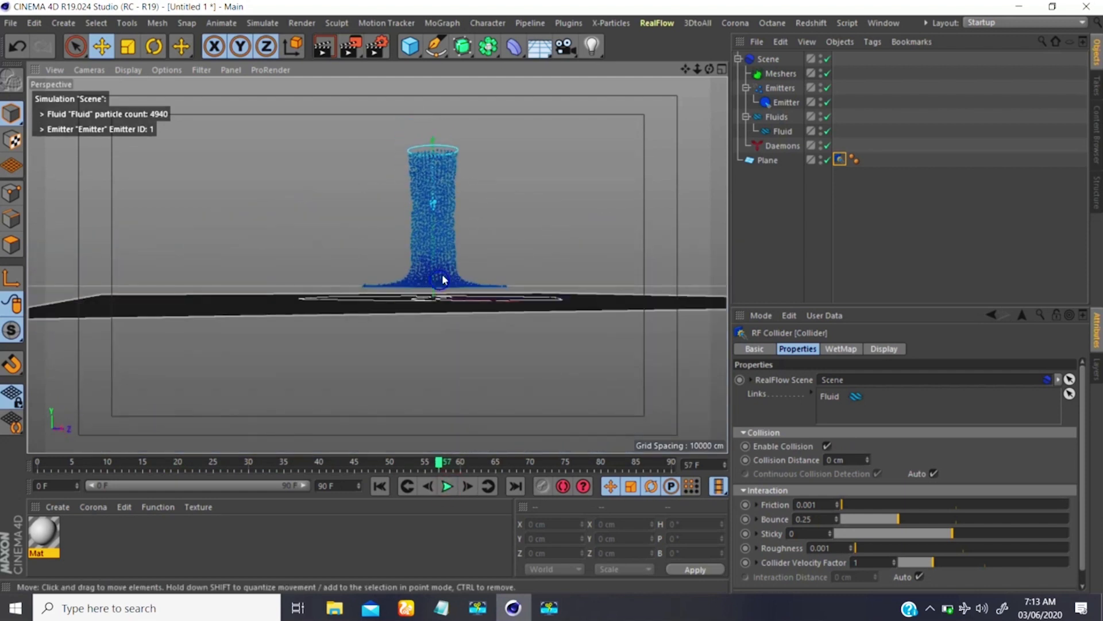
pyautogui.keyDown('alt'); pyautogui.moveTo(439, 280); pyautogui.dragTo(474, 211, button='right'); pyautogui.keyUp('alt')
pyautogui.keyDown('alt'); pyautogui.moveTo(437, 304); pyautogui.dragTo(454, 333); pyautogui.keyUp('alt')
pyautogui.keyDown('alt'); pyautogui.moveTo(377, 264); pyautogui.dragTo(406, 227); pyautogui.keyUp('alt')
pyautogui.keyDown('alt'); pyautogui.moveTo(401, 239); pyautogui.dragTo(397, 288, button='right'); pyautogui.keyUp('alt')
pyautogui.keyDown('alt'); pyautogui.moveTo(377, 265); pyautogui.dragTo(419, 283); pyautogui.keyUp('alt')
pyautogui.keyDown('alt'); pyautogui.moveTo(419, 282); pyautogui.dragTo(421, 277, button='middle'); pyautogui.keyUp('alt')
pyautogui.keyDown('alt'); pyautogui.moveTo(426, 258); pyautogui.dragTo(435, 263); pyautogui.keyUp('alt')
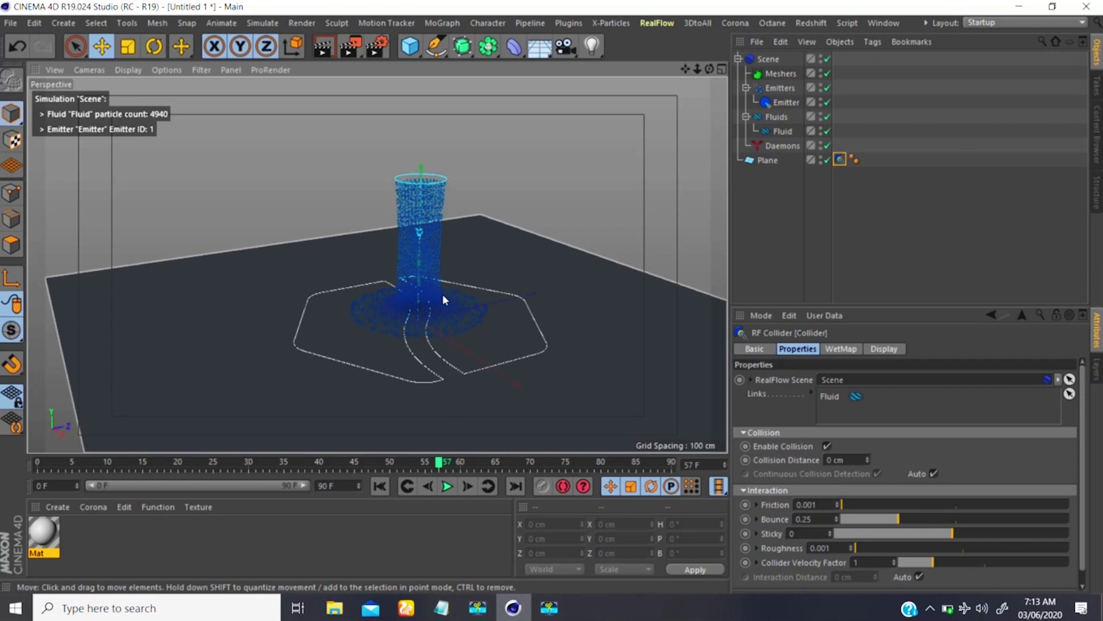
# Add a RealFlow Volume tag to the Plane and set its Collision Geometry Detail to High.
pyautogui.scroll(4, 421, 220)
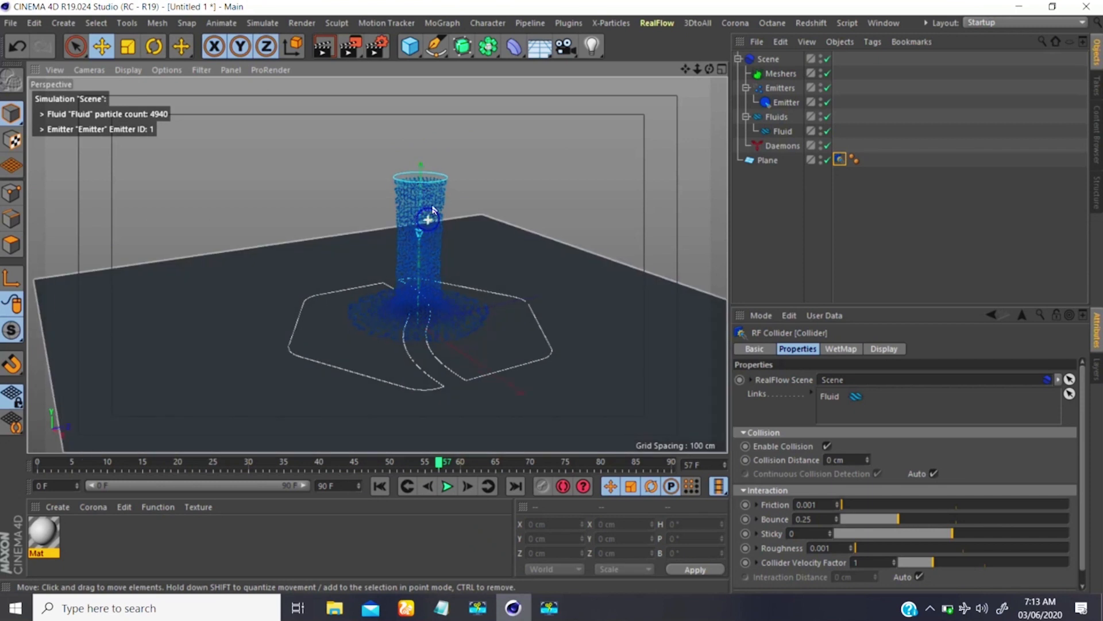
pyautogui.scroll(-4, 423, 222)
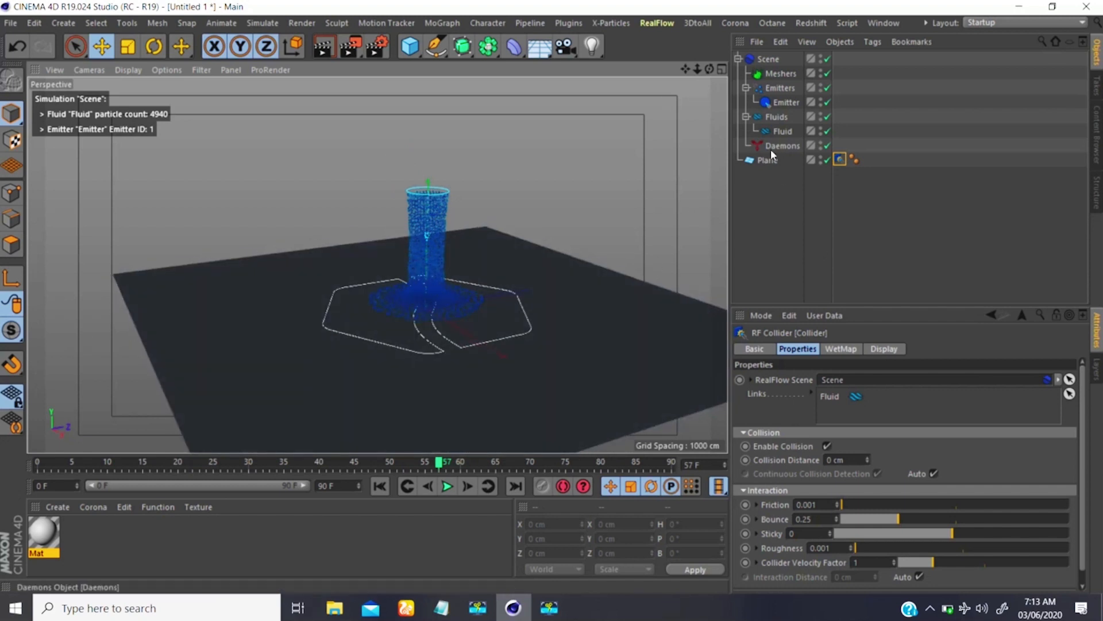
pyautogui.rightClick(770, 163)
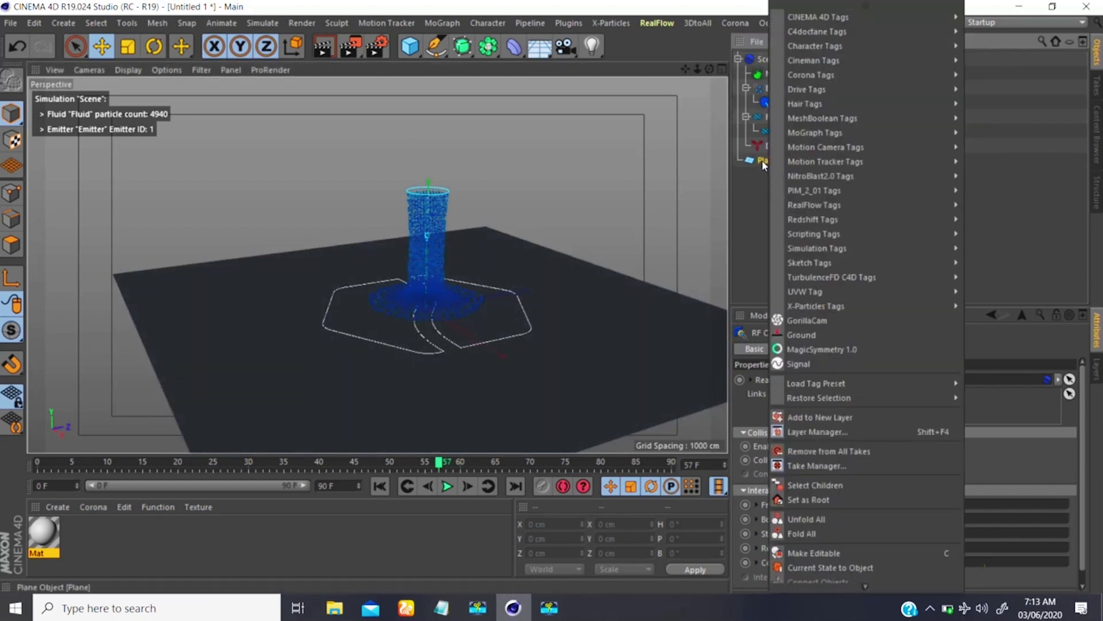
pyautogui.moveTo(822, 210)
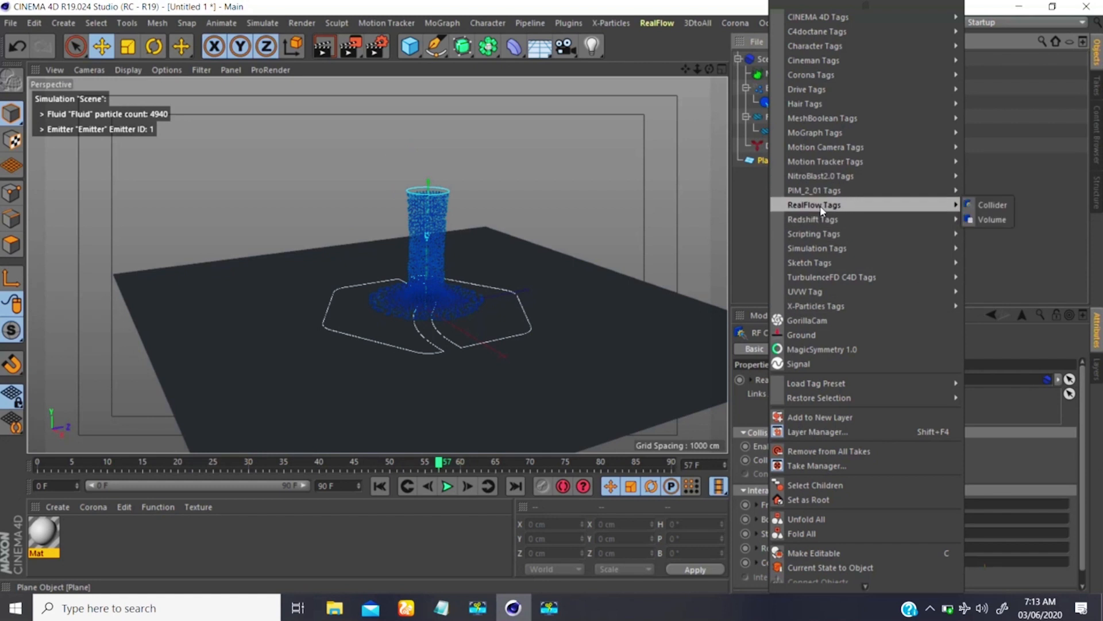
pyautogui.click(989, 220)
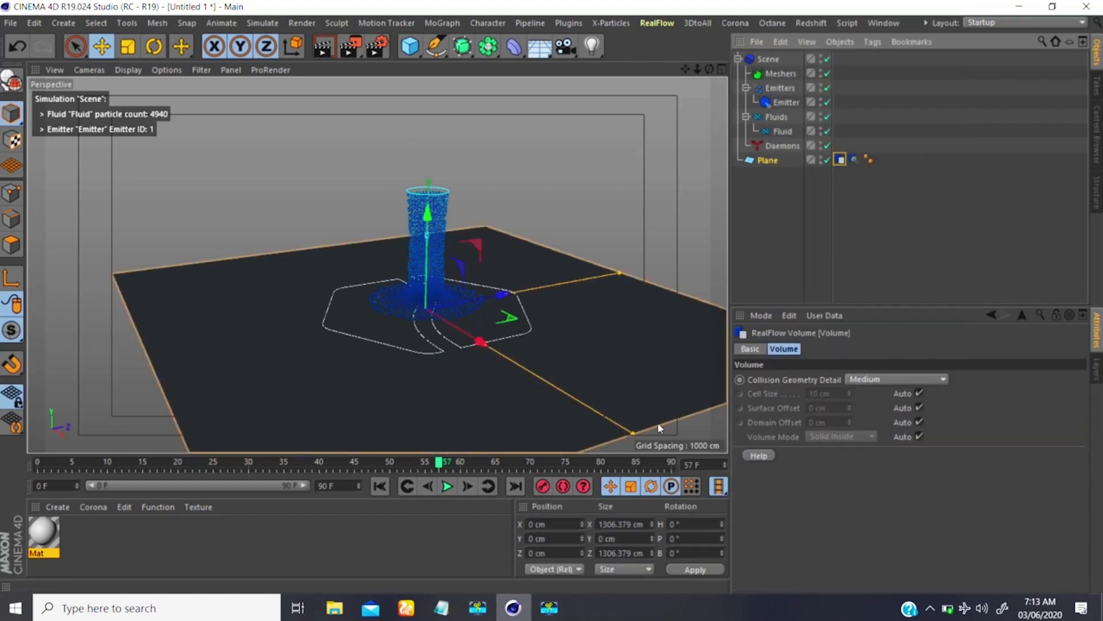
pyautogui.click(864, 380)
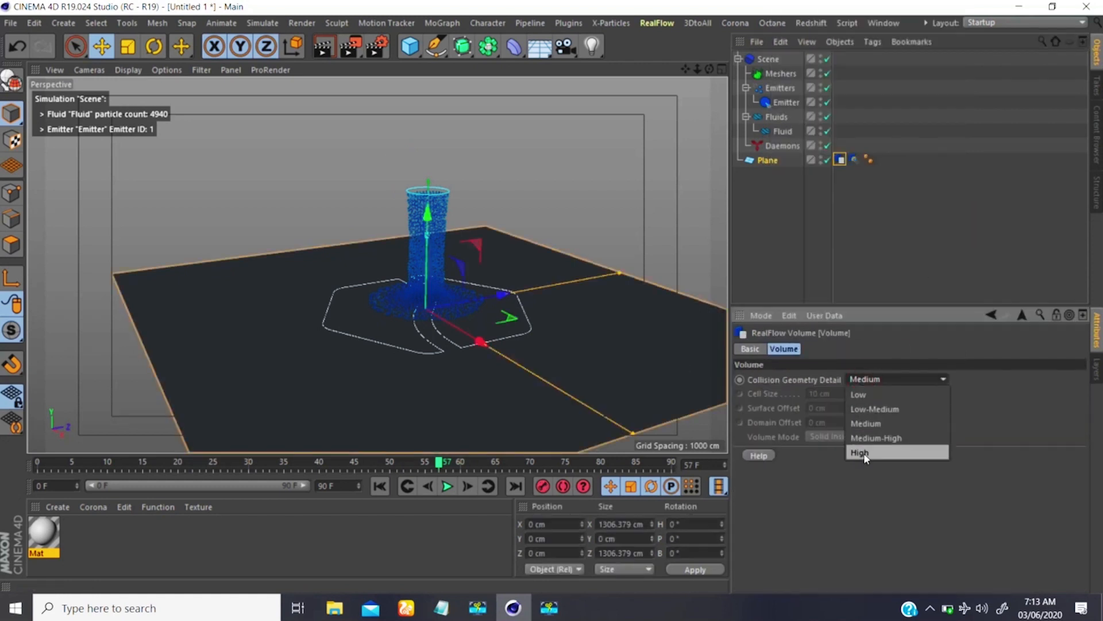
pyautogui.click(863, 452)
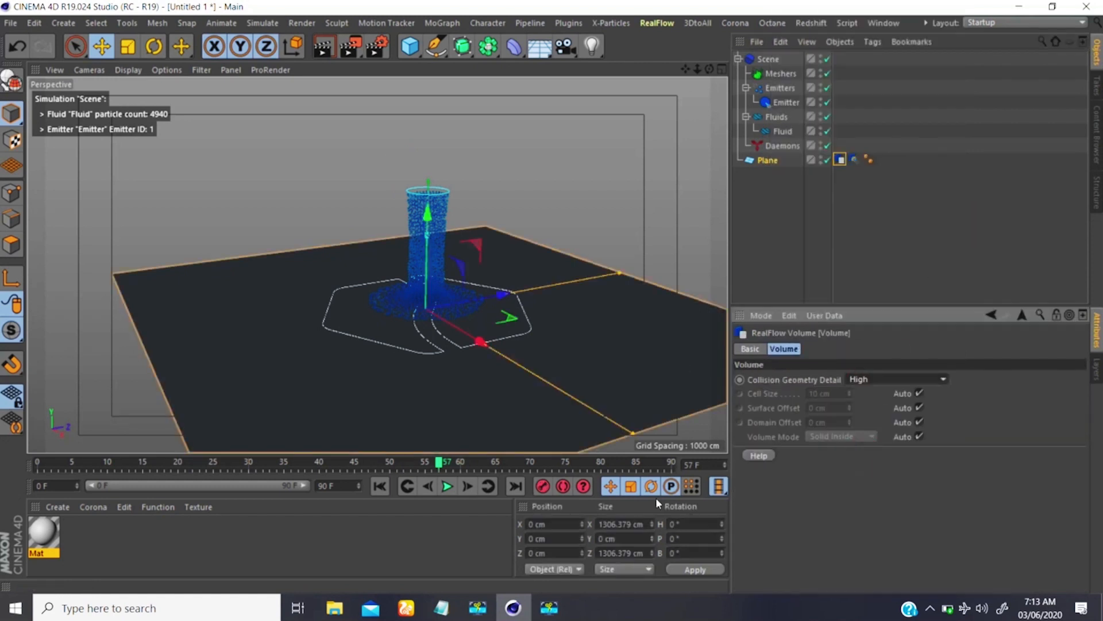
# Replay the simulation with the new Volume tag and examine how closely the fluid meets the plane.
pyautogui.click(447, 487)
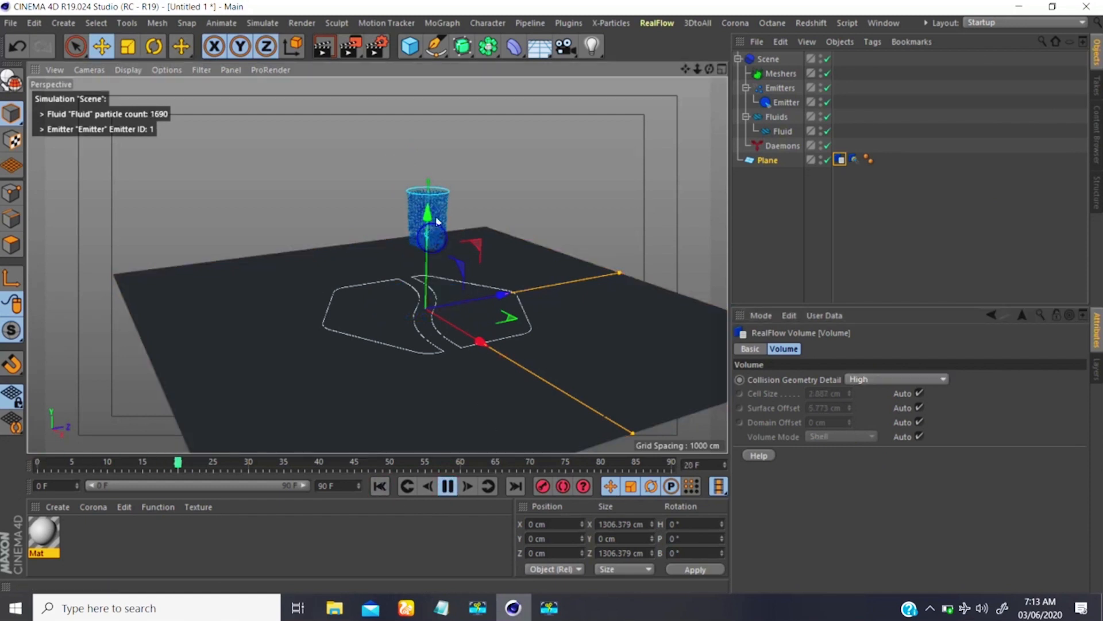
pyautogui.scroll(3, 439, 216)
pyautogui.scroll(-1, 439, 216)
pyautogui.keyDown('alt'); pyautogui.moveTo(431, 256); pyautogui.dragTo(424, 221, button='middle'); pyautogui.keyUp('alt')
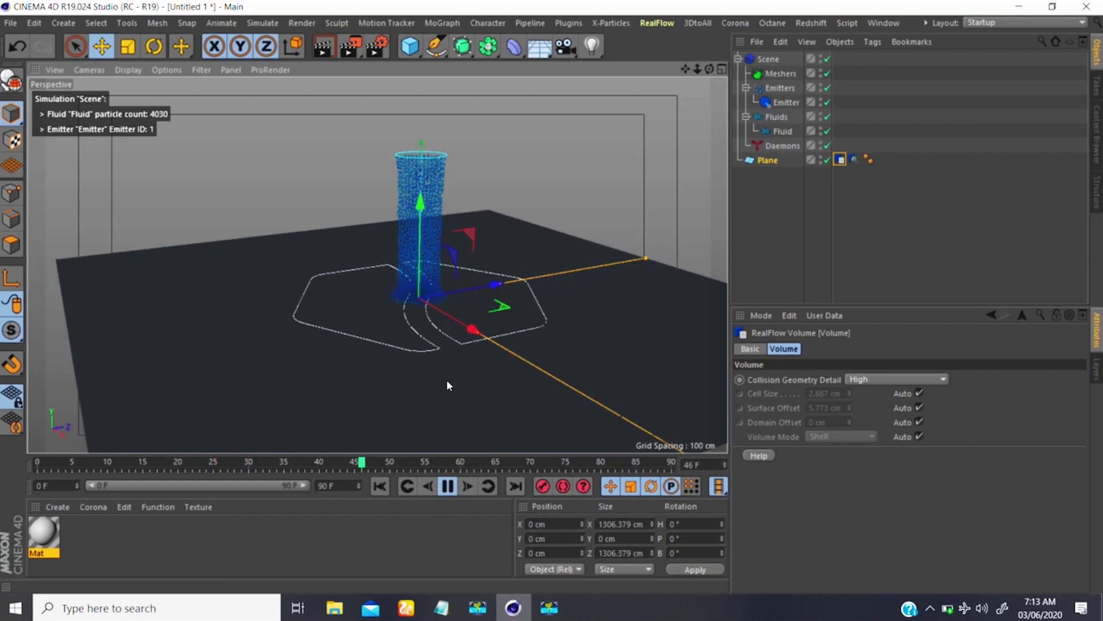
pyautogui.click(448, 486)
pyautogui.click(426, 329)
pyautogui.keyDown('alt'); pyautogui.moveTo(426, 329); pyautogui.dragTo(423, 300); pyautogui.keyUp('alt')
pyautogui.scroll(-3, 441, 320)
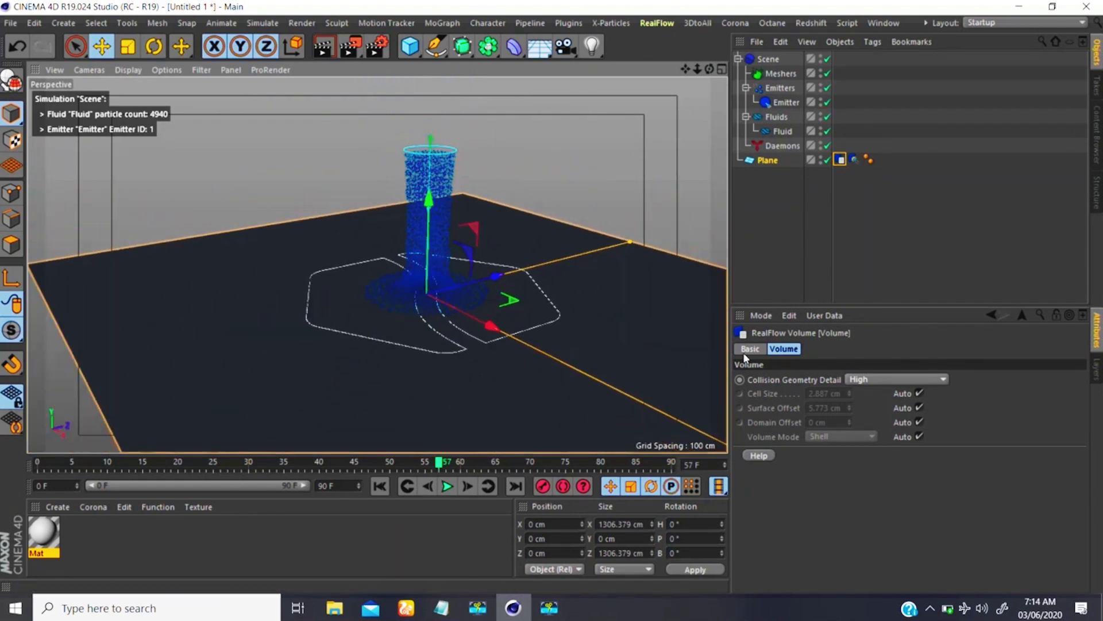
# Review the Emitter's emission settings and the available emitter types, leaving Circle selected.
pyautogui.click(767, 161)
pyautogui.scroll(2, 445, 204)
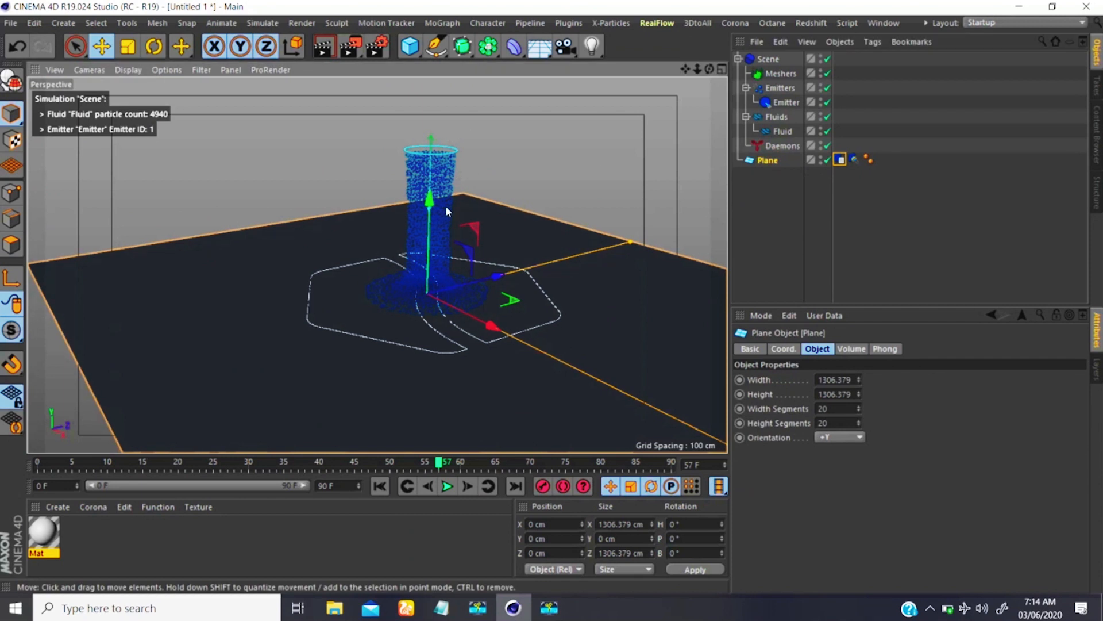
pyautogui.click(782, 101)
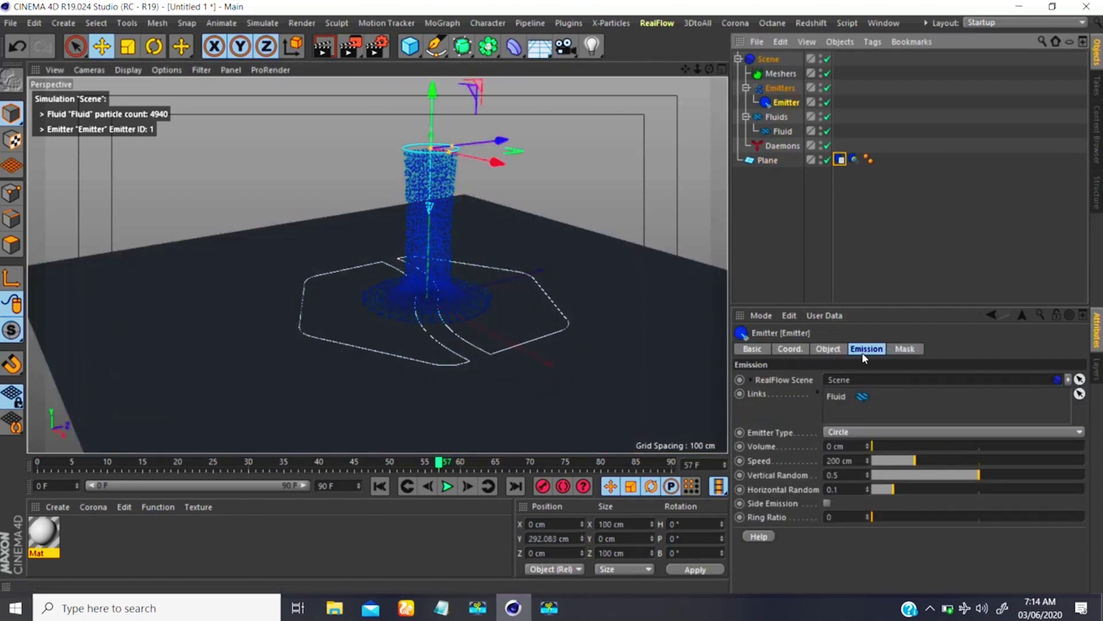
pyautogui.click(843, 431)
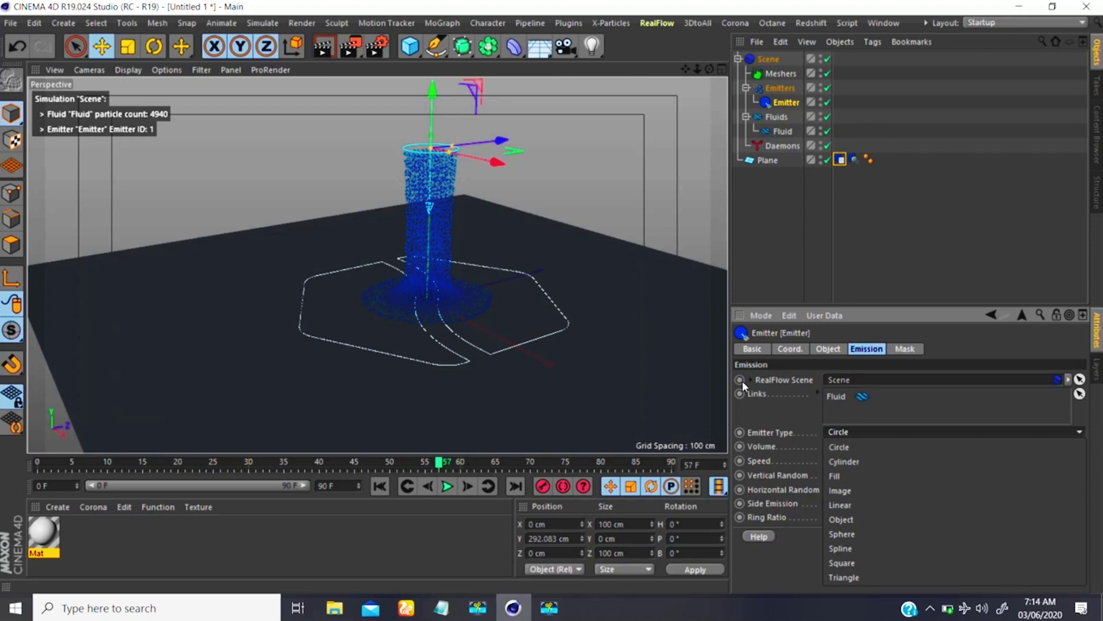
pyautogui.click(859, 436)
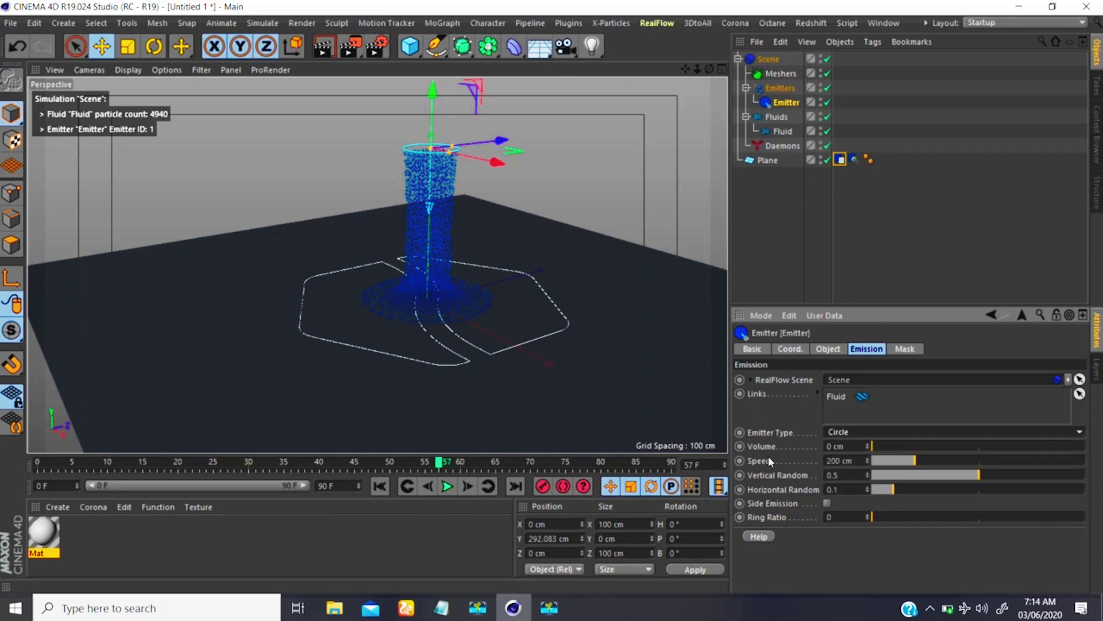
# Set the Emitter's Volume to about 62 cm at frame 0 and play the simulation to see the fluid drop.
pyautogui.click(380, 485)
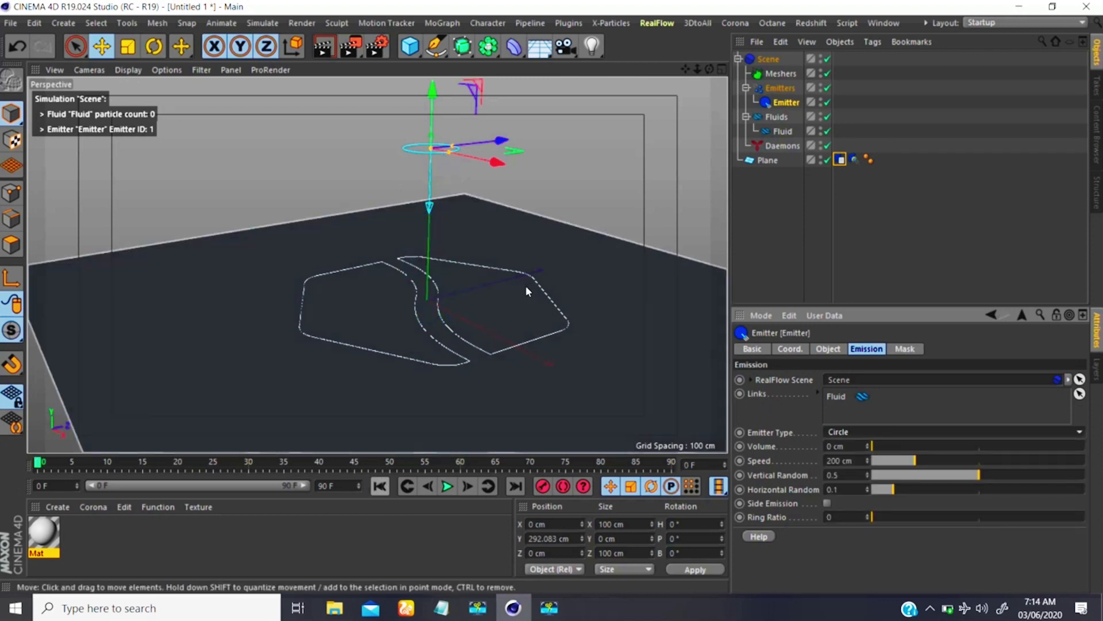
pyautogui.keyDown('alt'); pyautogui.moveTo(436, 178); pyautogui.dragTo(433, 230, button='middle'); pyautogui.keyUp('alt')
pyautogui.scroll(4, 448, 200)
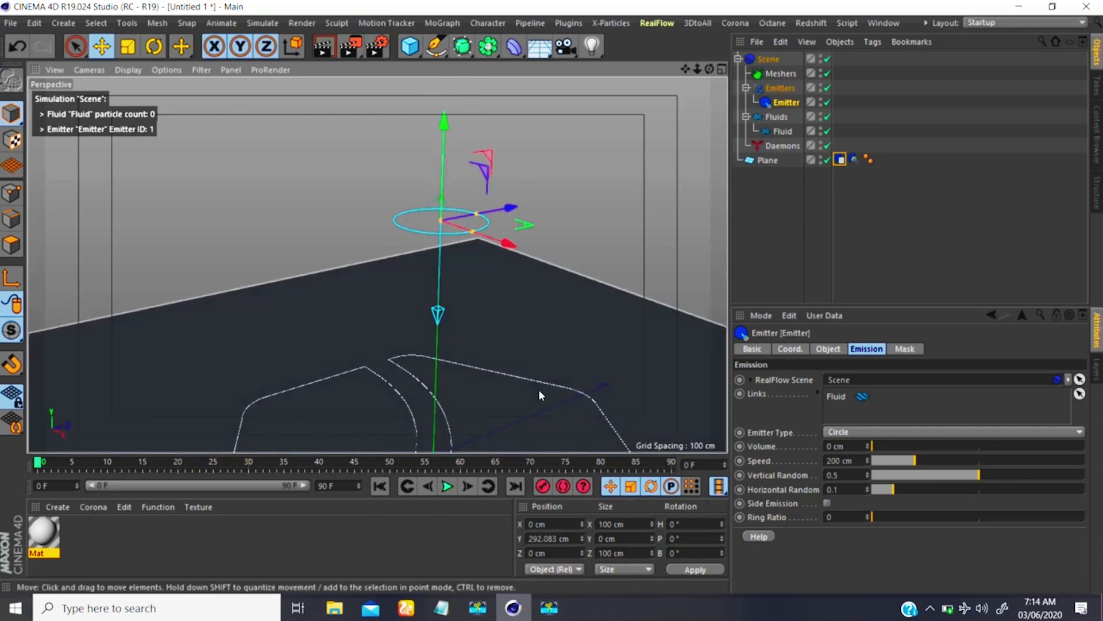
pyautogui.moveTo(885, 449)
pyautogui.mouseDown()
pyautogui.moveTo(902, 448)
pyautogui.moveTo(885, 447)
pyautogui.mouseUp()
pyautogui.keyDown('alt'); pyautogui.moveTo(448, 258); pyautogui.dragTo(453, 258); pyautogui.keyUp('alt')
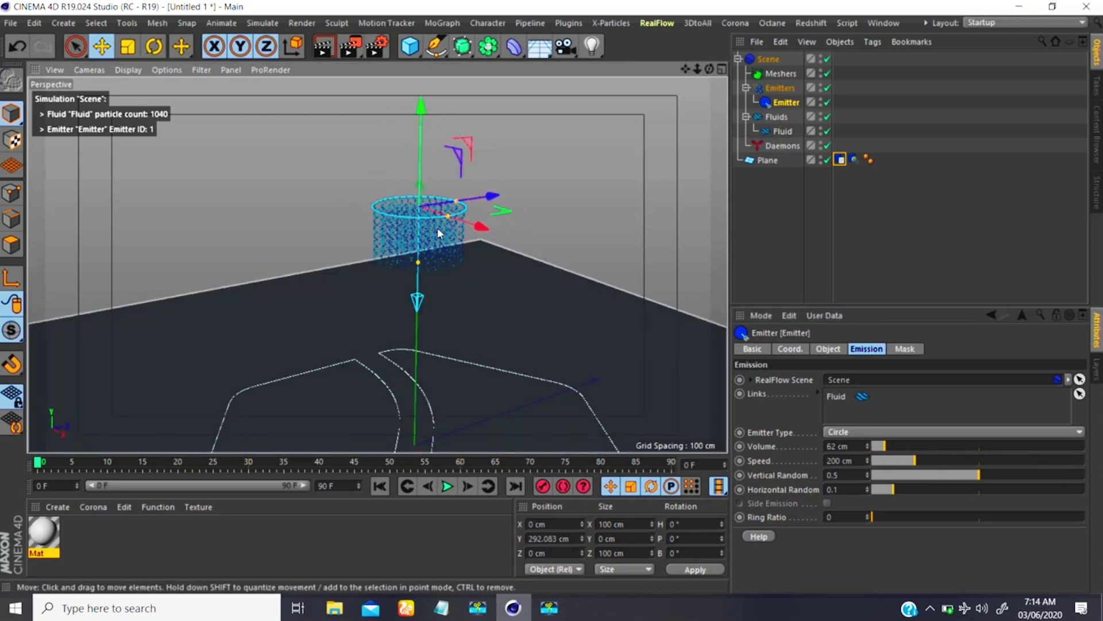
pyautogui.click(447, 487)
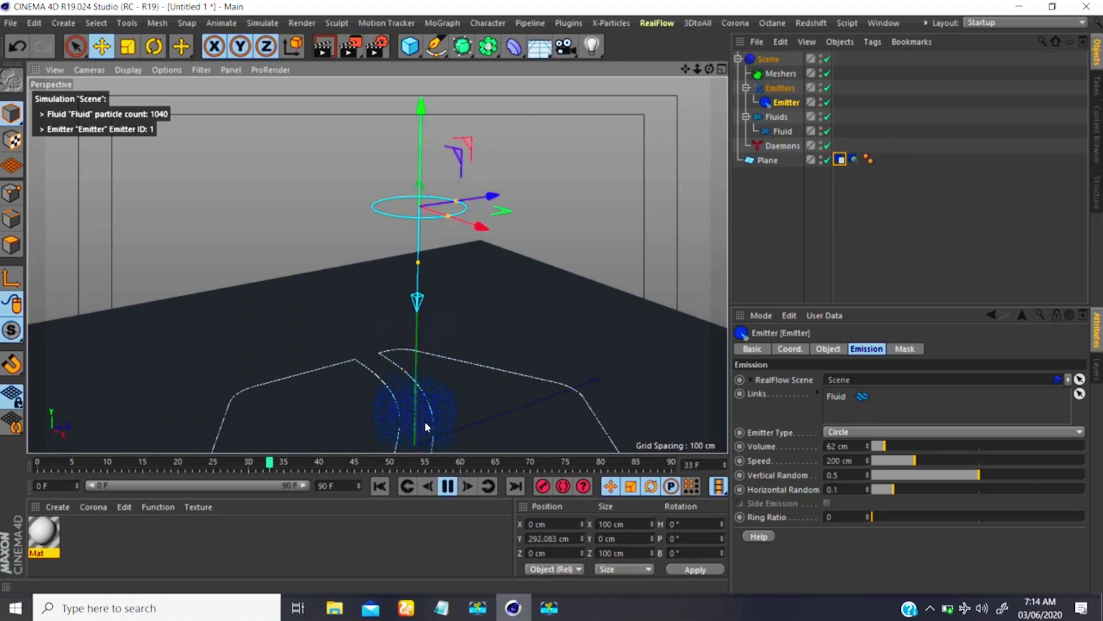
pyautogui.keyDown('alt'); pyautogui.moveTo(438, 369); pyautogui.dragTo(441, 328, button='middle'); pyautogui.keyUp('alt')
pyautogui.click(448, 487)
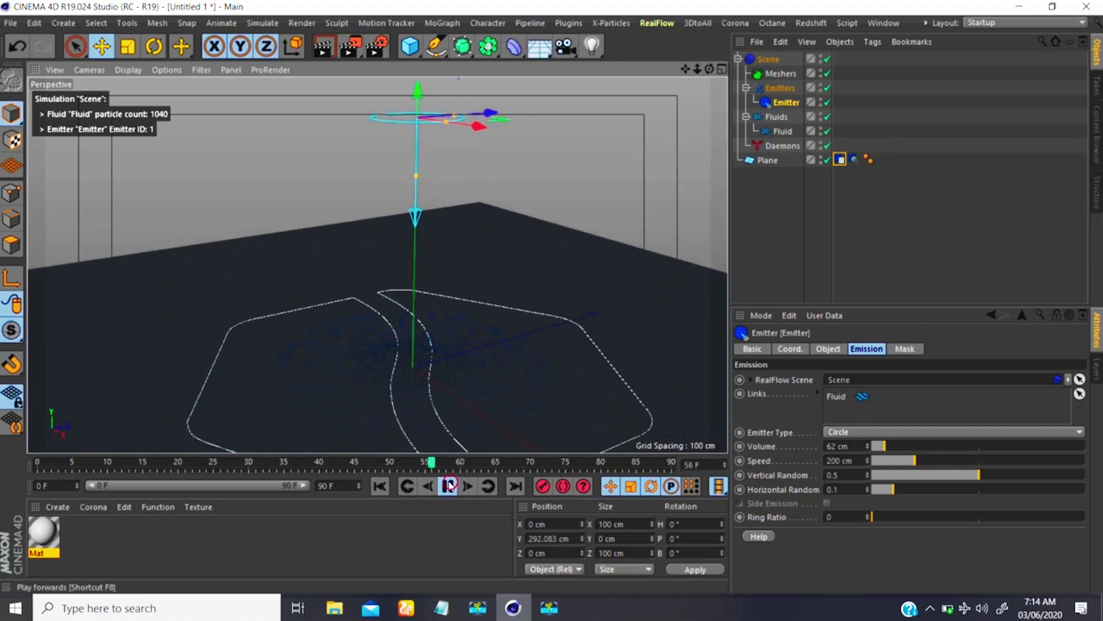
# Return to frame 0, raise the Emitter's Volume to about 159 cm and play the simulation.
pyautogui.click(379, 487)
pyautogui.scroll(-4, 431, 257)
pyautogui.keyDown('alt'); pyautogui.moveTo(406, 199); pyautogui.dragTo(420, 241, button='middle'); pyautogui.keyUp('alt')
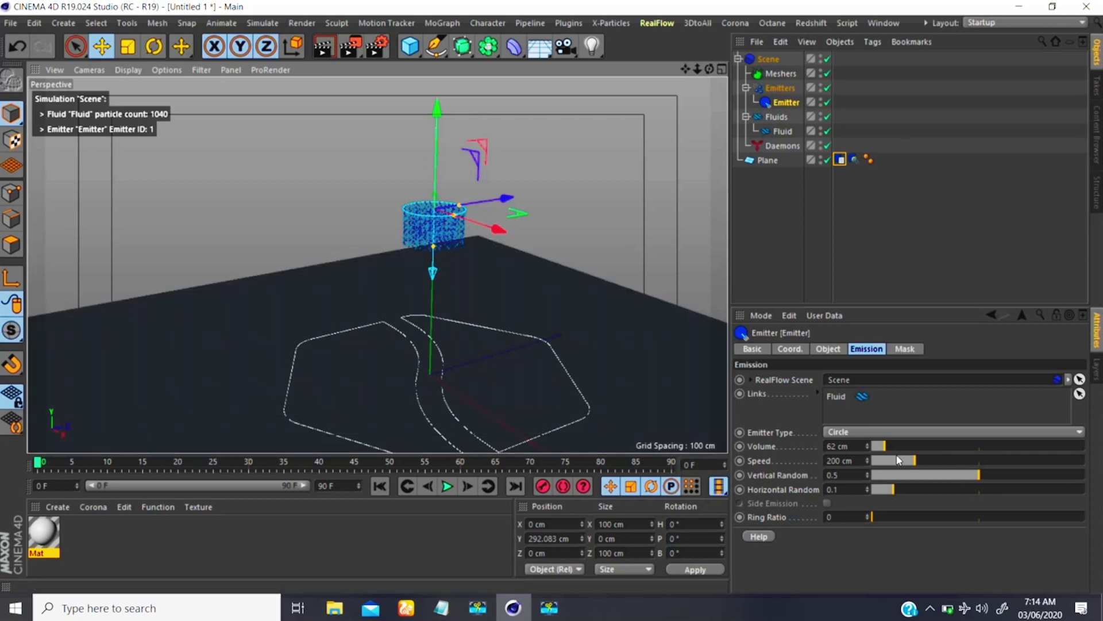
pyautogui.moveTo(895, 452); pyautogui.dragTo(908, 452)
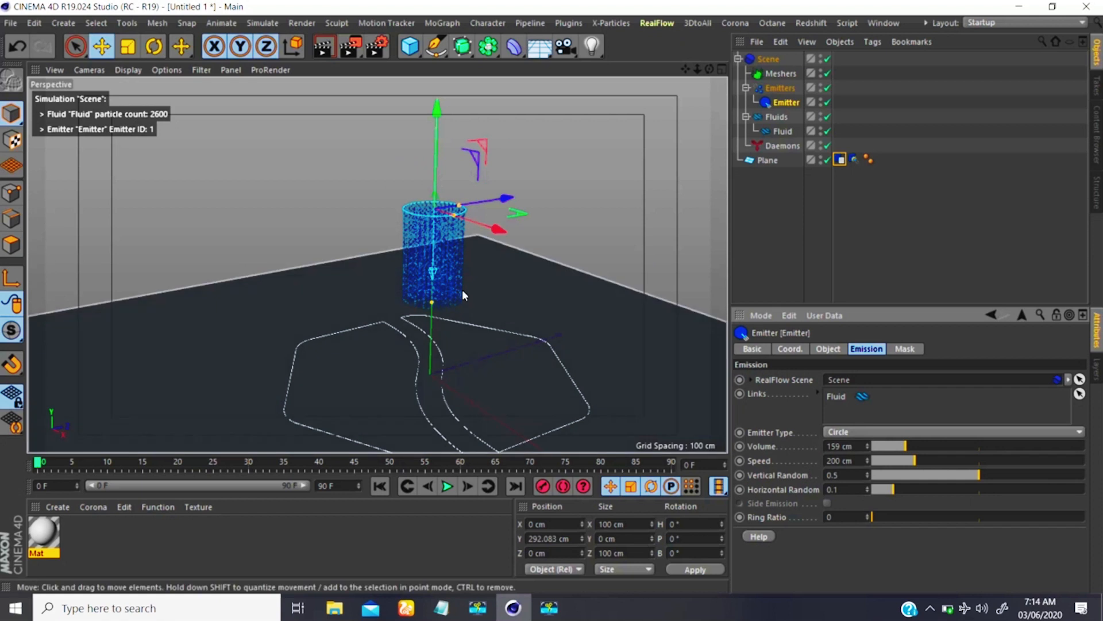
pyautogui.click(446, 485)
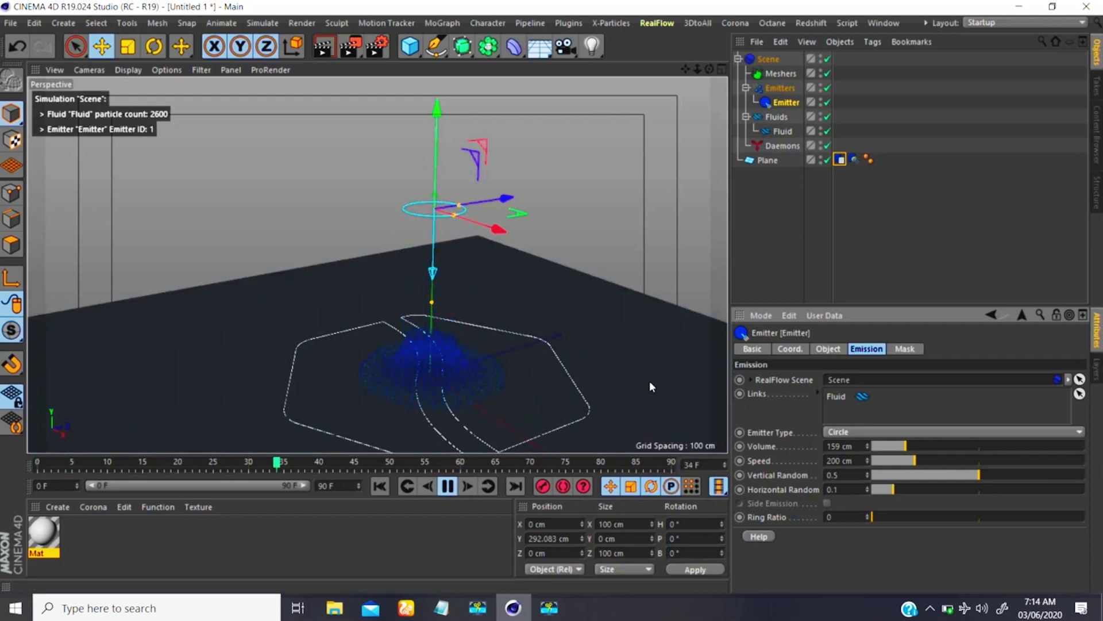
pyautogui.click(447, 486)
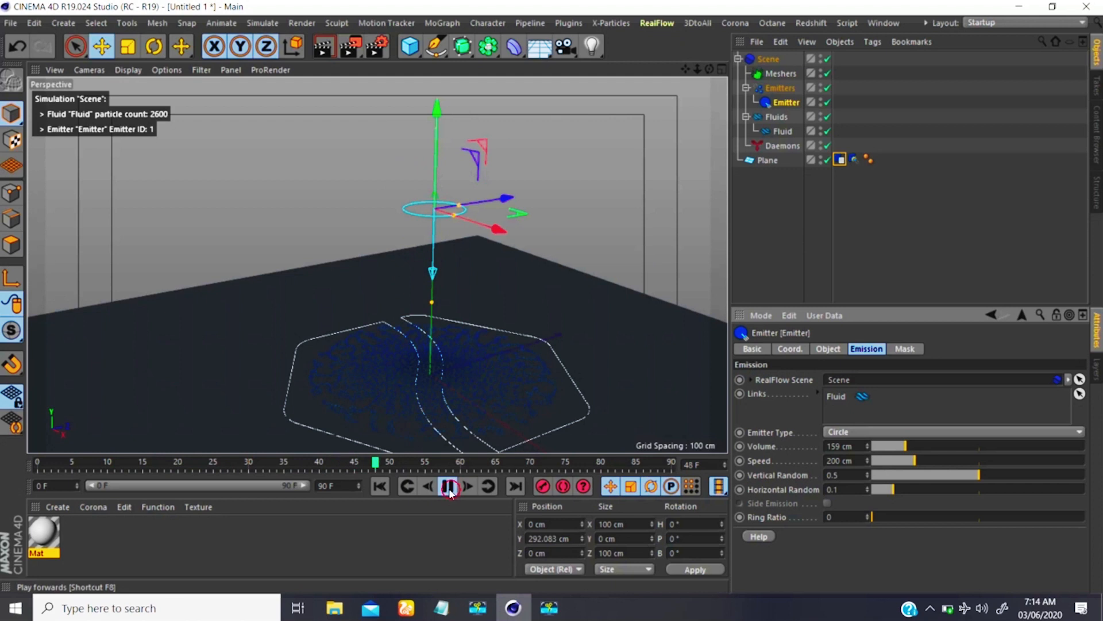
# Return to frame 0, set the Emitter's Volume to 0 cm and play the simulation.
pyautogui.click(381, 486)
pyautogui.moveTo(895, 448); pyautogui.dragTo(870, 447)
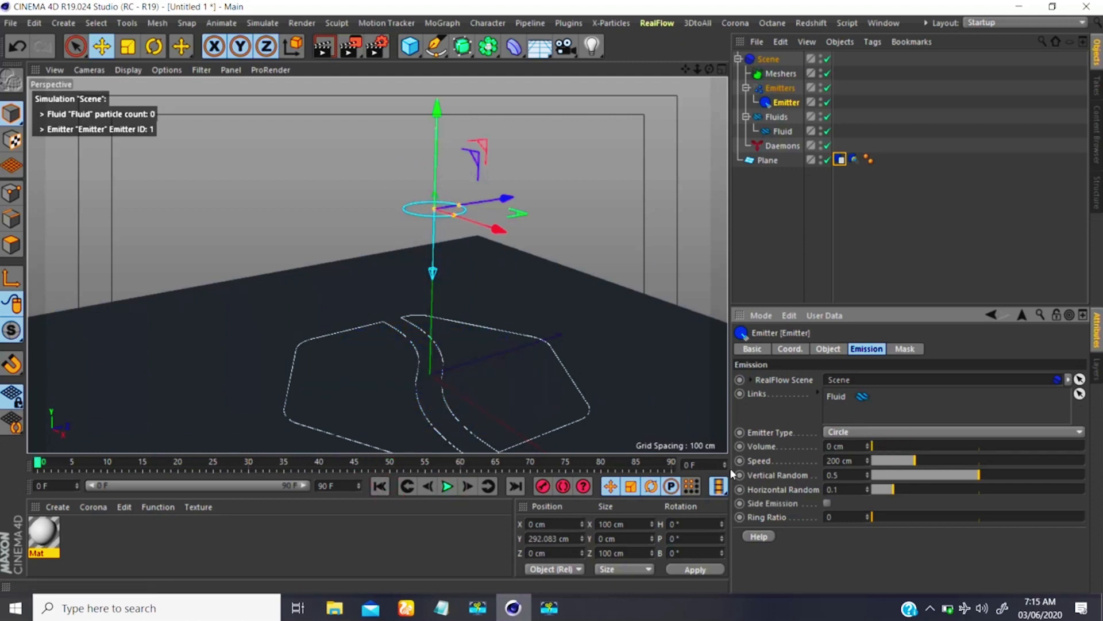
pyautogui.click(448, 486)
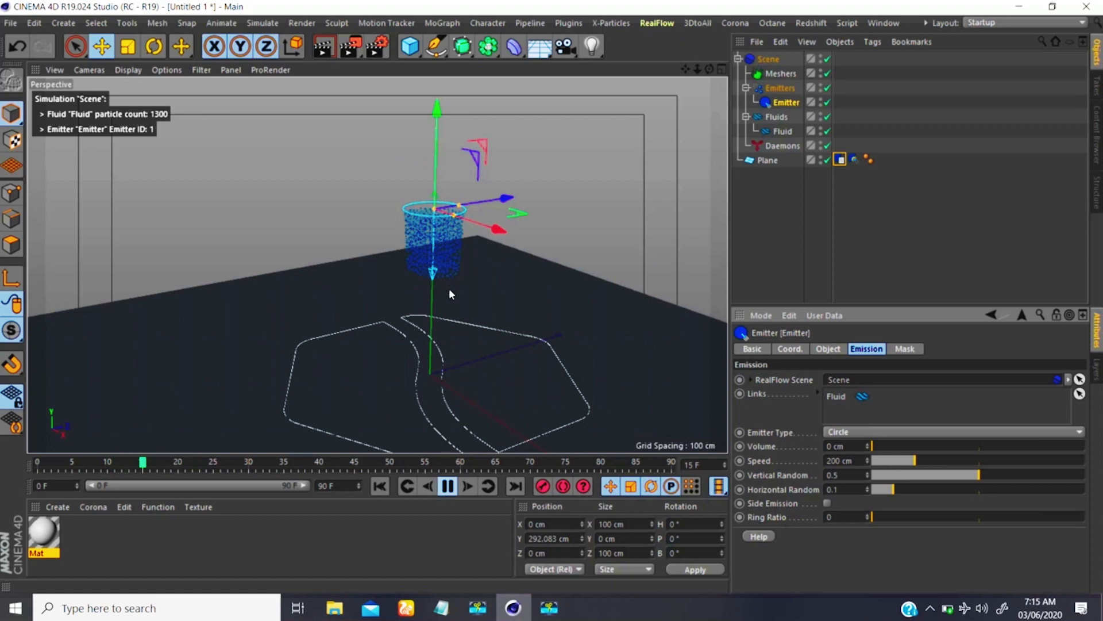
pyautogui.click(447, 486)
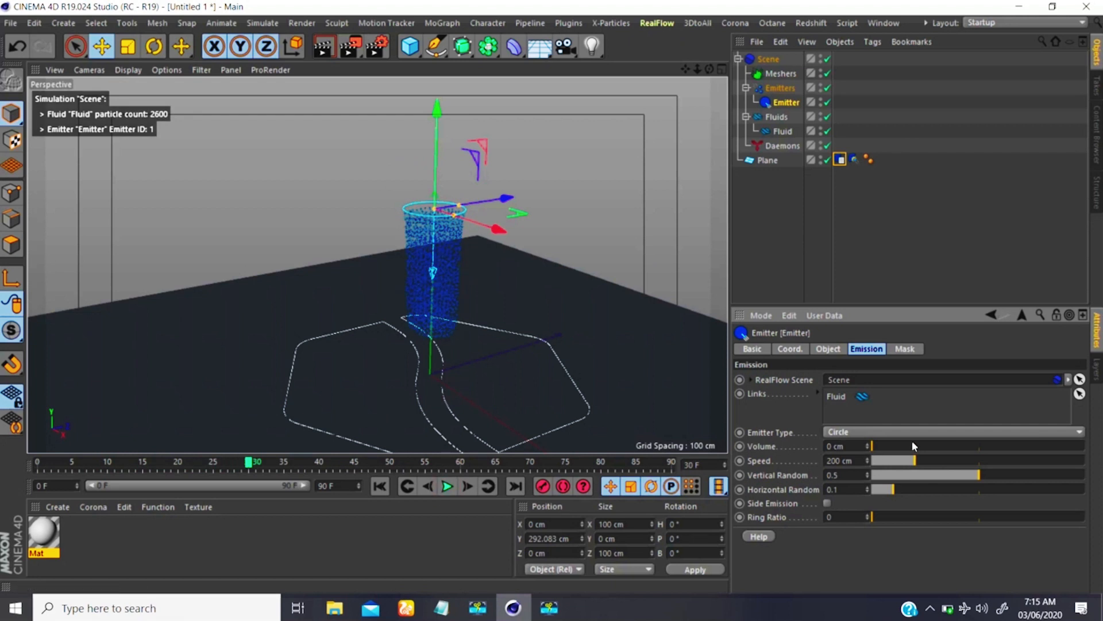
# Set the Emitter's Speed to about 485 cm and replay the simulation from frame 0.
pyautogui.moveTo(914, 460); pyautogui.dragTo(975, 460)
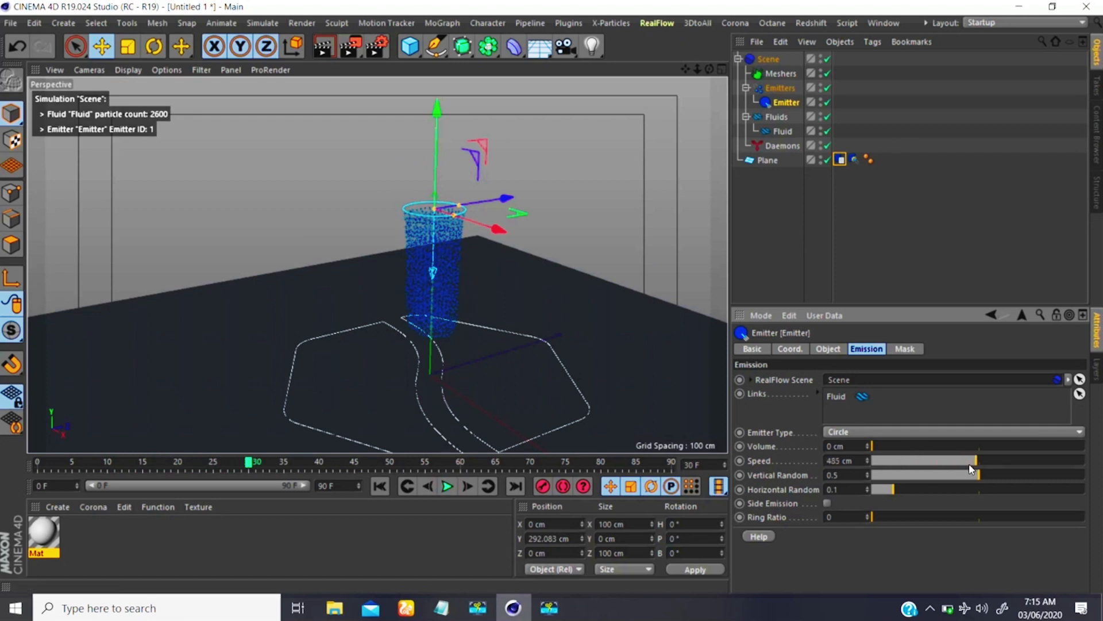
pyautogui.click(380, 486)
pyautogui.click(447, 486)
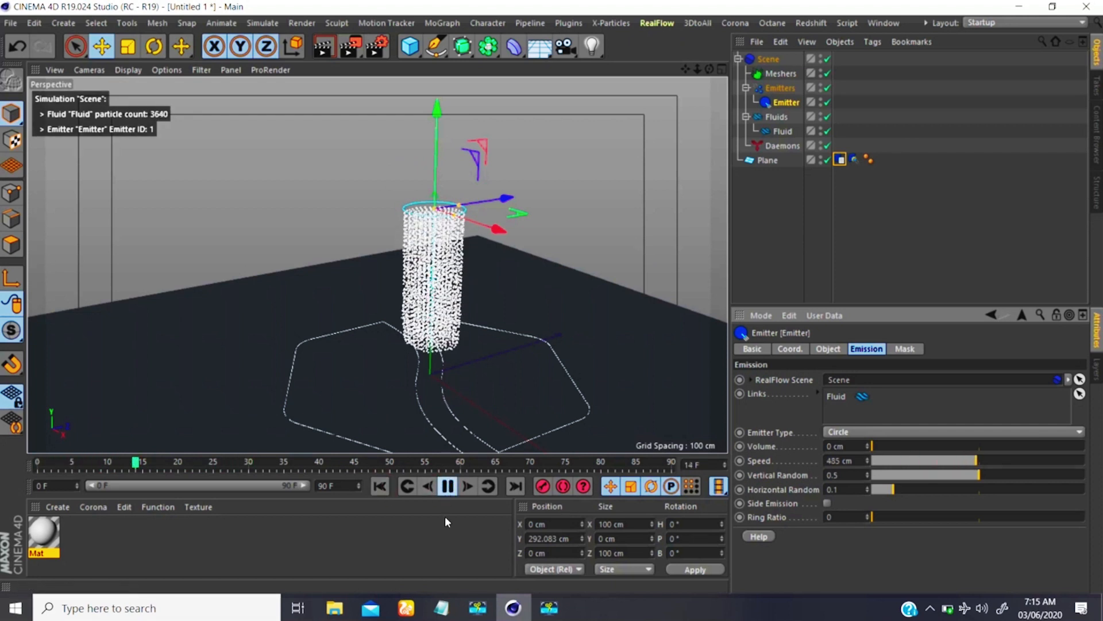
pyautogui.click(448, 487)
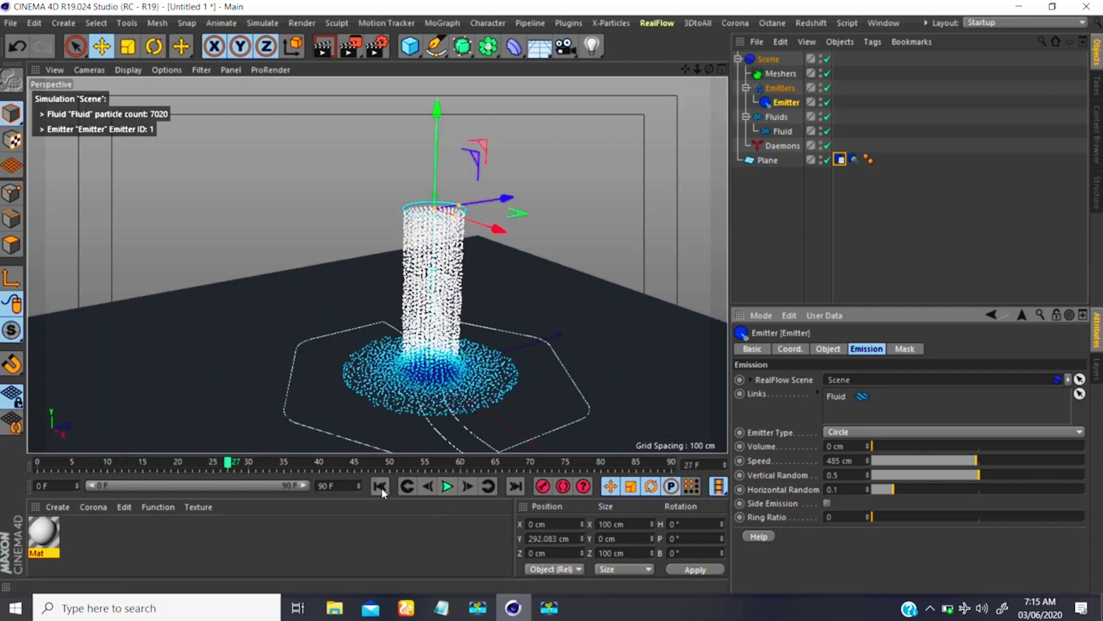
# Return to frame 0 and set the Emitter's Speed to 200 cm.
pyautogui.click(380, 487)
pyautogui.doubleClick(852, 461)
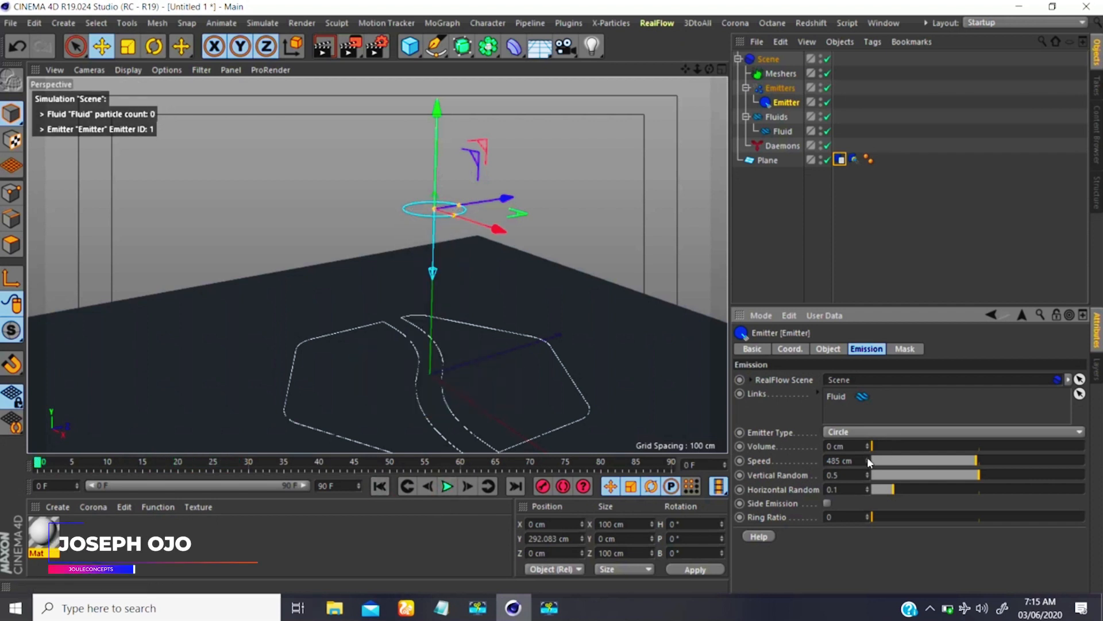
pyautogui.write('200')
pyautogui.press('Return')
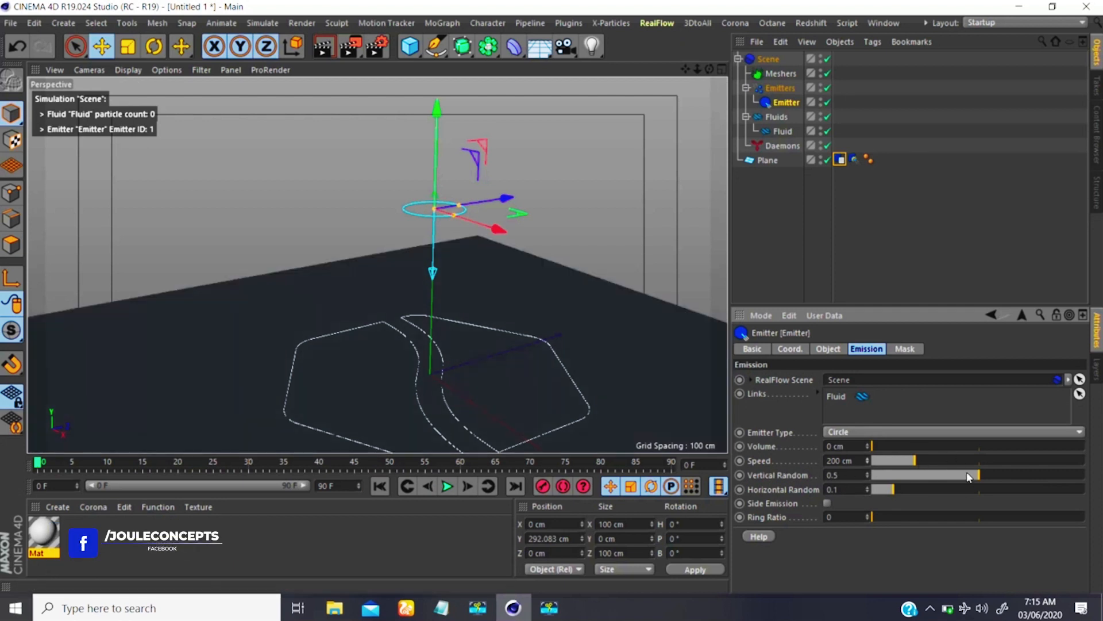
# Set the Emitter's Vertical Random to 0.66 and Horizontal Random to 0.4, and play the simulation.
pyautogui.moveTo(998, 473); pyautogui.dragTo(1025, 474)
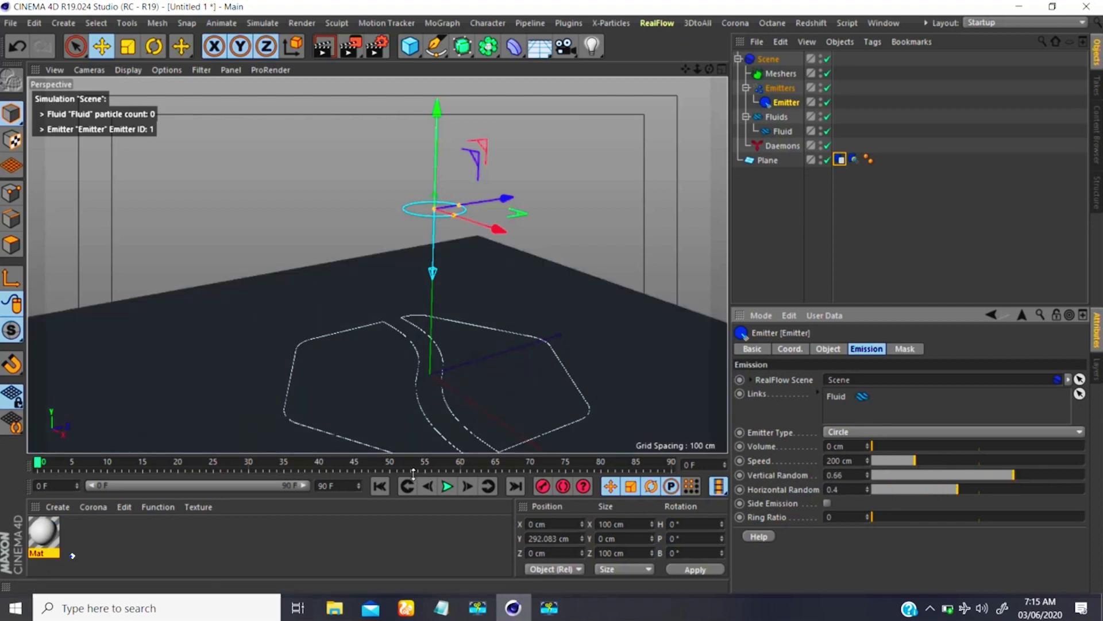
pyautogui.click(447, 486)
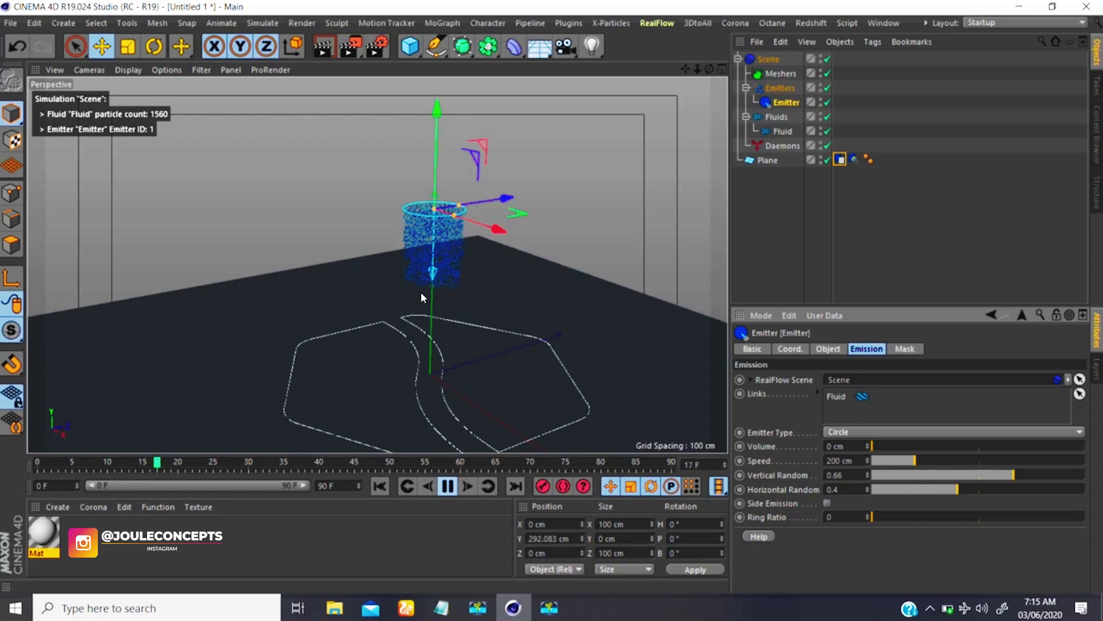
pyautogui.click(448, 487)
pyautogui.keyDown('alt'); pyautogui.moveTo(463, 412); pyautogui.dragTo(467, 305, button='right'); pyautogui.keyUp('alt')
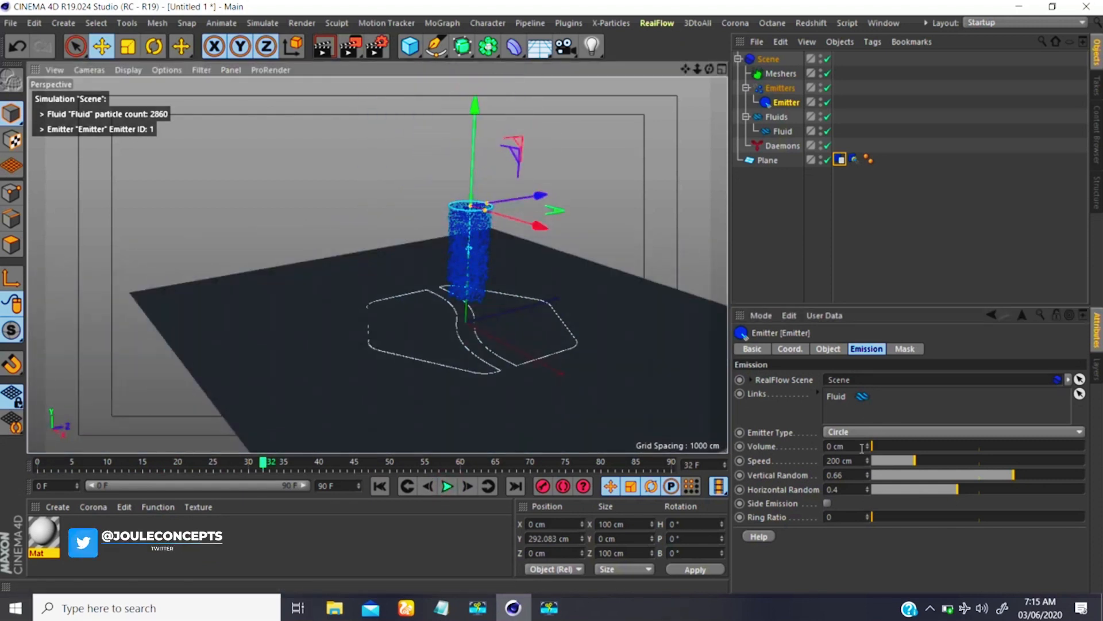
# Set both the Vertical Random and the Horizontal Random of the Emitter to 0.
pyautogui.moveTo(882, 472); pyautogui.dragTo(837, 484)
pyautogui.moveTo(907, 489); pyautogui.dragTo(857, 491)
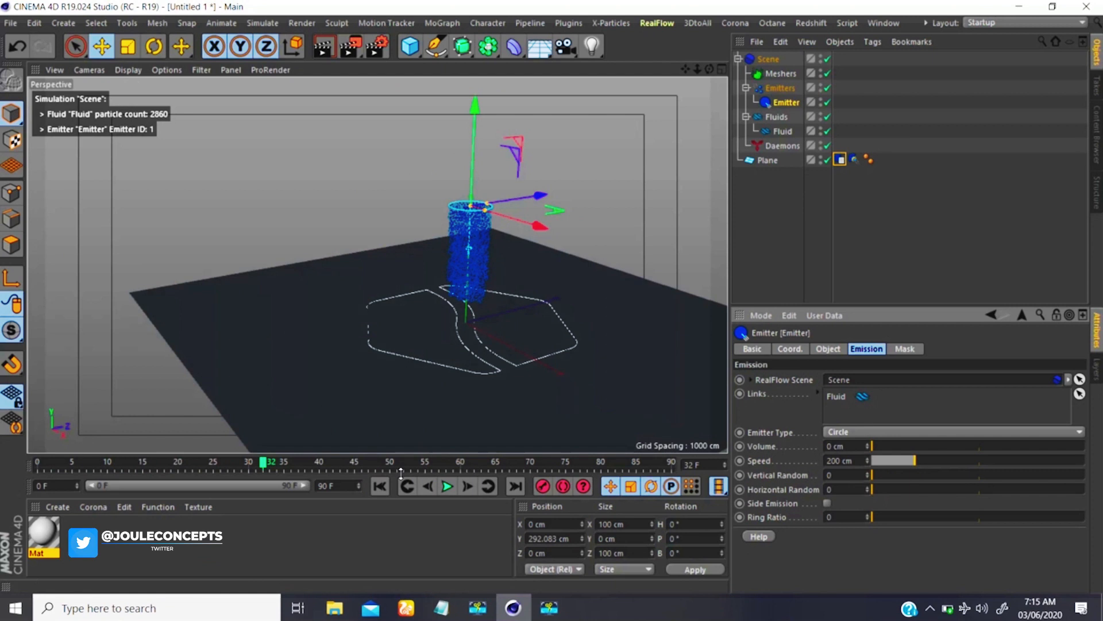
# Replay the simulation from frame 0, pause it, and examine the falling particle layers up close.
pyautogui.click(380, 486)
pyautogui.click(447, 486)
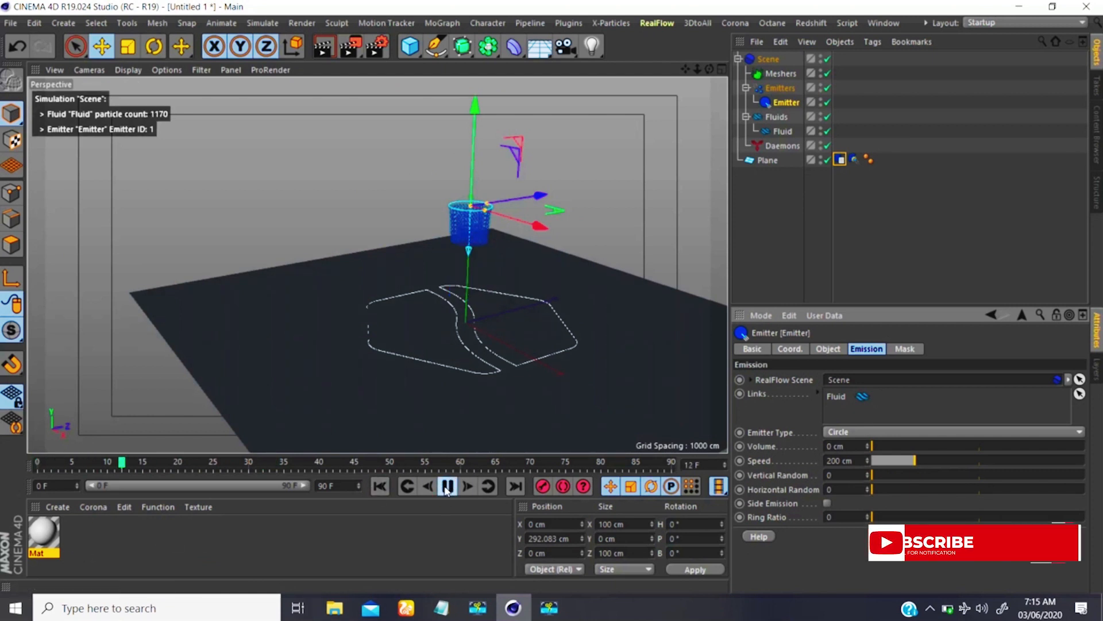
pyautogui.scroll(1, 477, 244)
pyautogui.scroll(6, 477, 244)
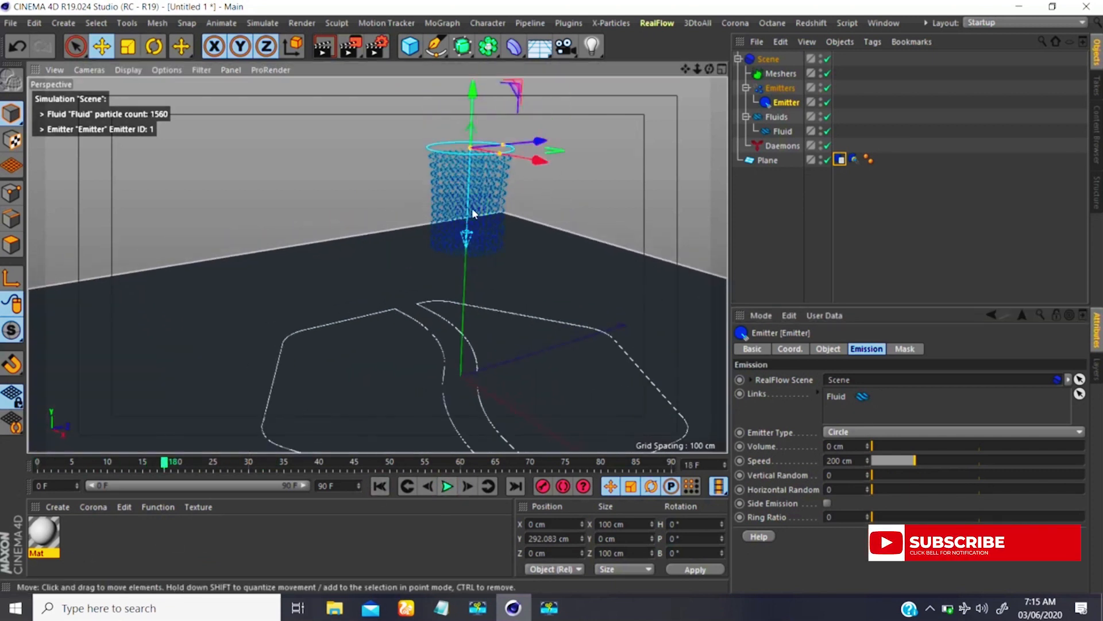
pyautogui.keyDown('alt'); pyautogui.moveTo(508, 171); pyautogui.dragTo(513, 138); pyautogui.keyUp('alt')
pyautogui.keyDown('alt'); pyautogui.moveTo(474, 192); pyautogui.dragTo(481, 183); pyautogui.keyUp('alt')
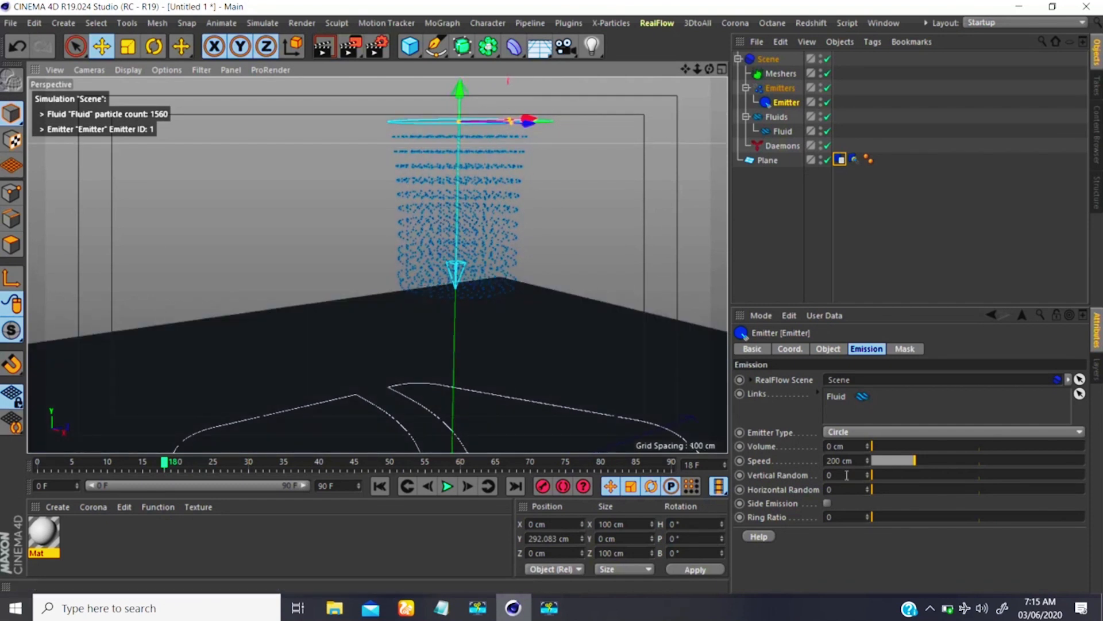
pyautogui.keyDown('alt'); pyautogui.moveTo(480, 256); pyautogui.dragTo(466, 262); pyautogui.keyUp('alt')
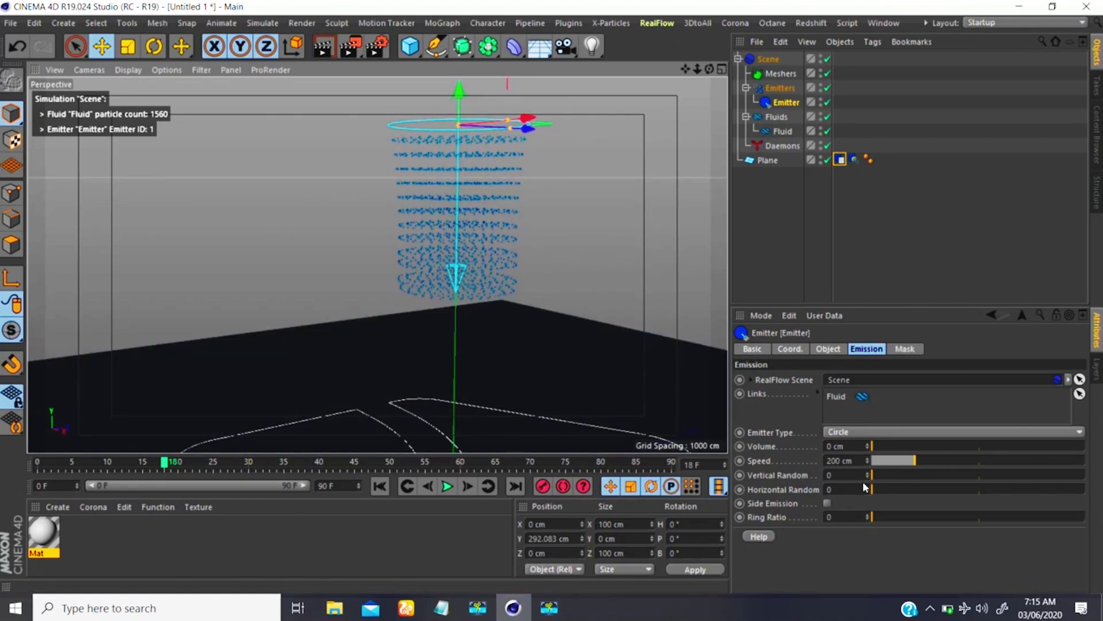
# Set the Emitter's Vertical Random to 0.5 and replay the simulation from frame 0 to inspect the particle spread.
pyautogui.moveTo(867, 474); pyautogui.dragTo(846, 441)
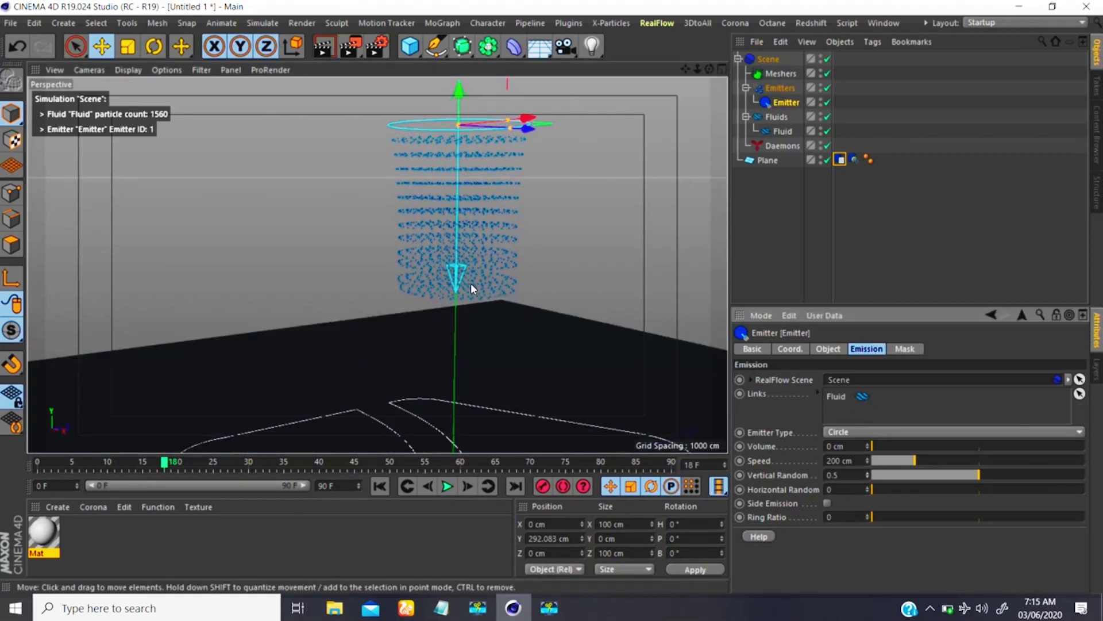
pyautogui.click(380, 486)
pyautogui.click(447, 486)
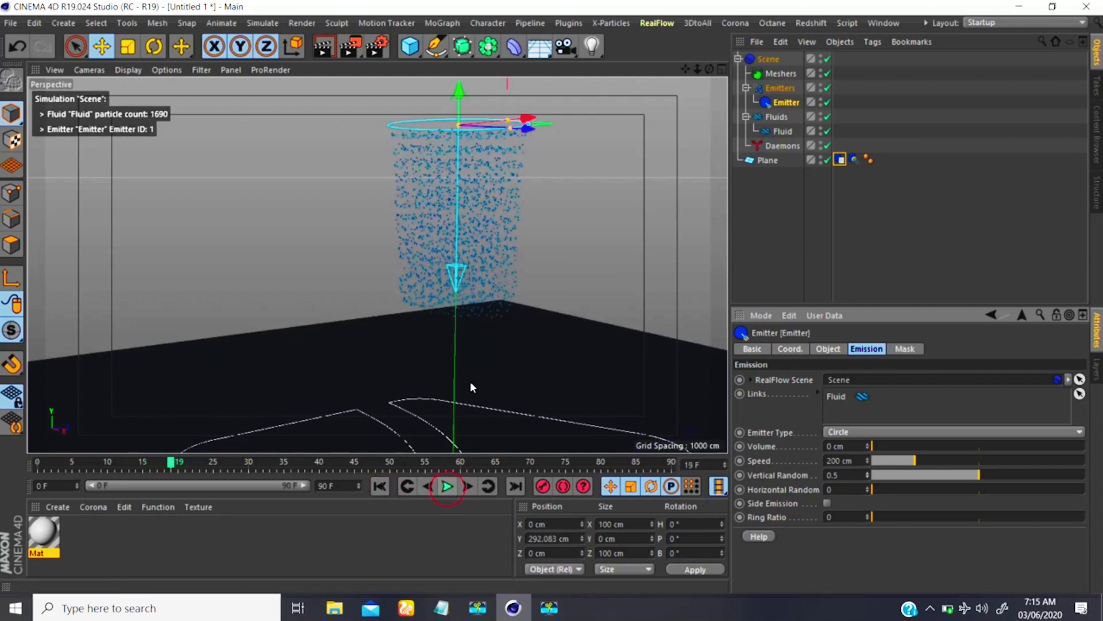
pyautogui.click(454, 191)
pyautogui.keyDown('alt'); pyautogui.moveTo(454, 191); pyautogui.dragTo(500, 119); pyautogui.keyUp('alt')
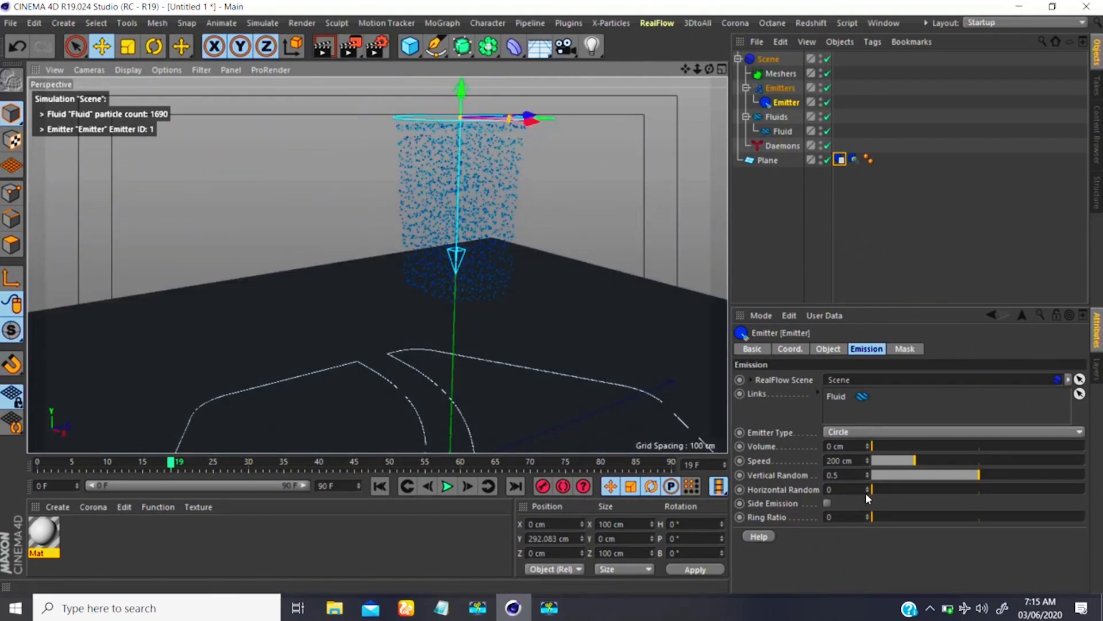
# Replay the simulation from frame 0 with the Emitter's Horizontal Random at 0.1, raise it to 0.33 during playback, and stop.
pyautogui.click(868, 488)
pyautogui.click(379, 485)
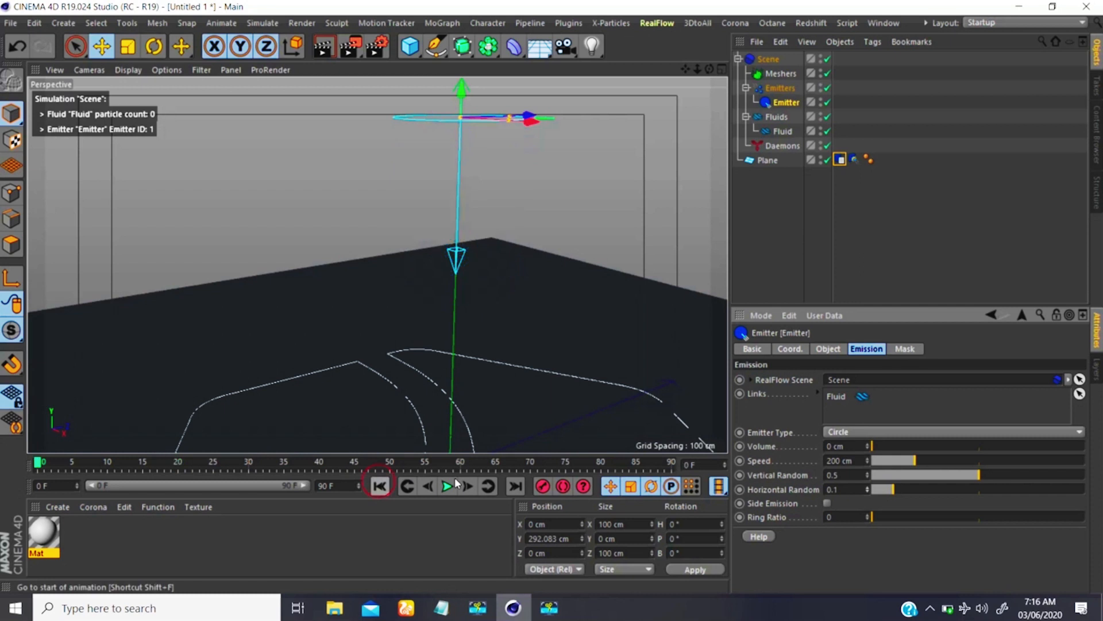
pyautogui.click(447, 486)
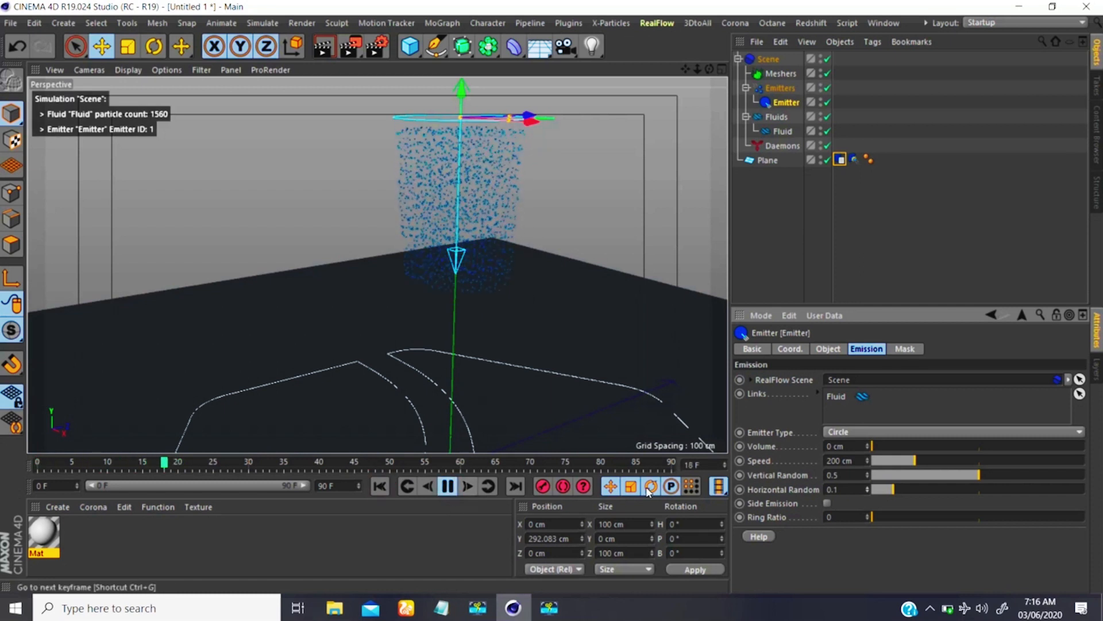
pyautogui.moveTo(893, 489); pyautogui.dragTo(941, 489)
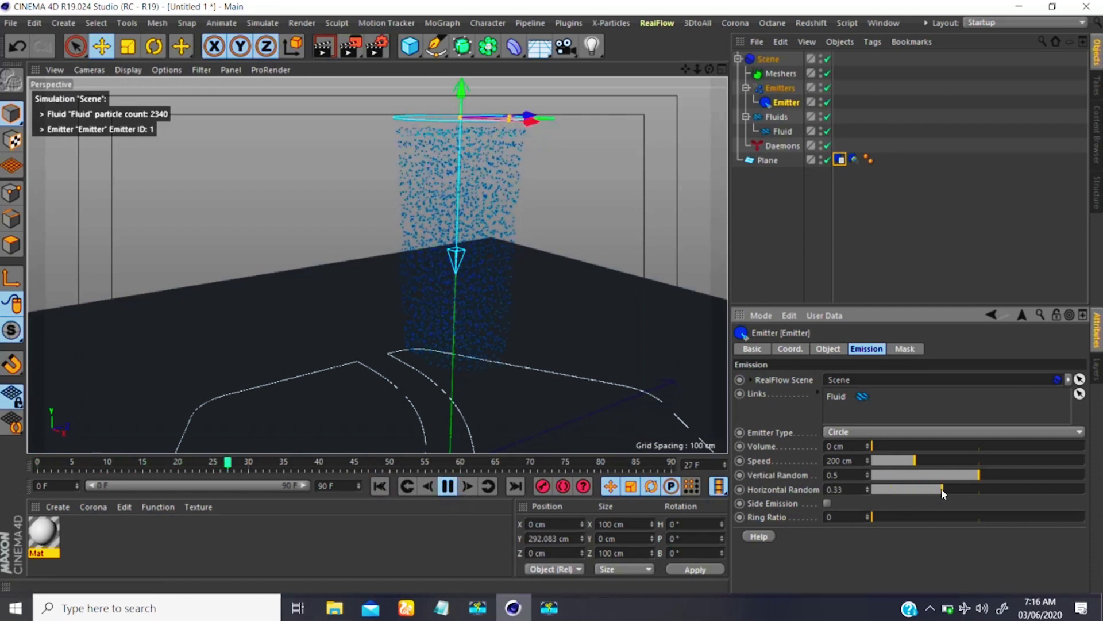
pyautogui.click(447, 485)
pyautogui.keyDown('alt'); pyautogui.moveTo(495, 349); pyautogui.dragTo(550, 265); pyautogui.keyUp('alt')
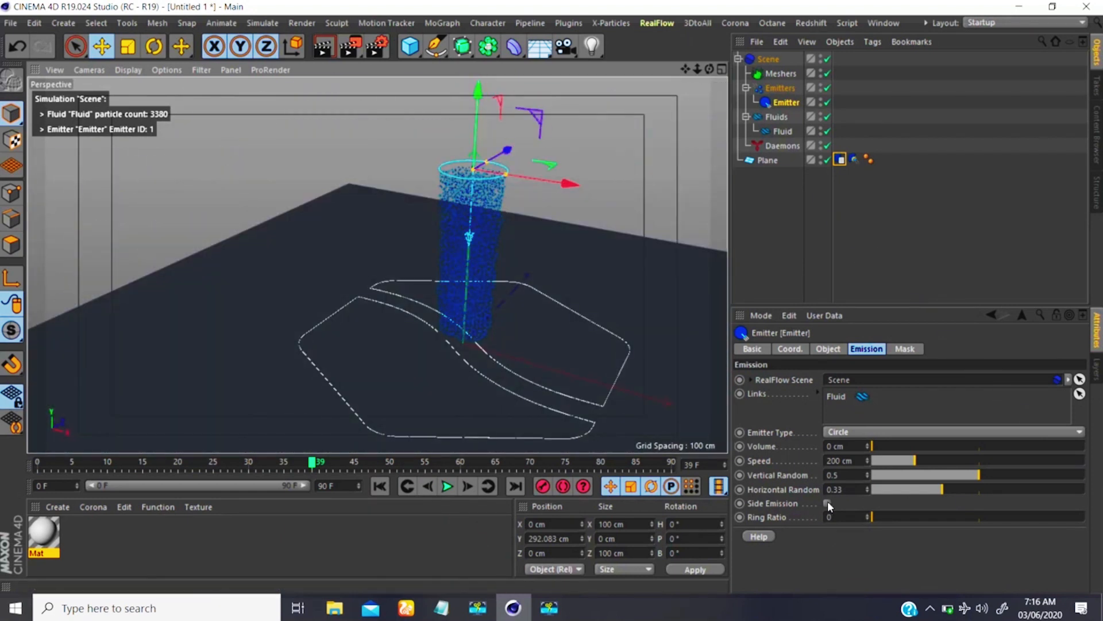
# Return to frame 0, enable Side Emission on the Emitter, and play the simulation to inspect how the fluid spreads.
pyautogui.click(380, 486)
pyautogui.scroll(-3, 446, 199)
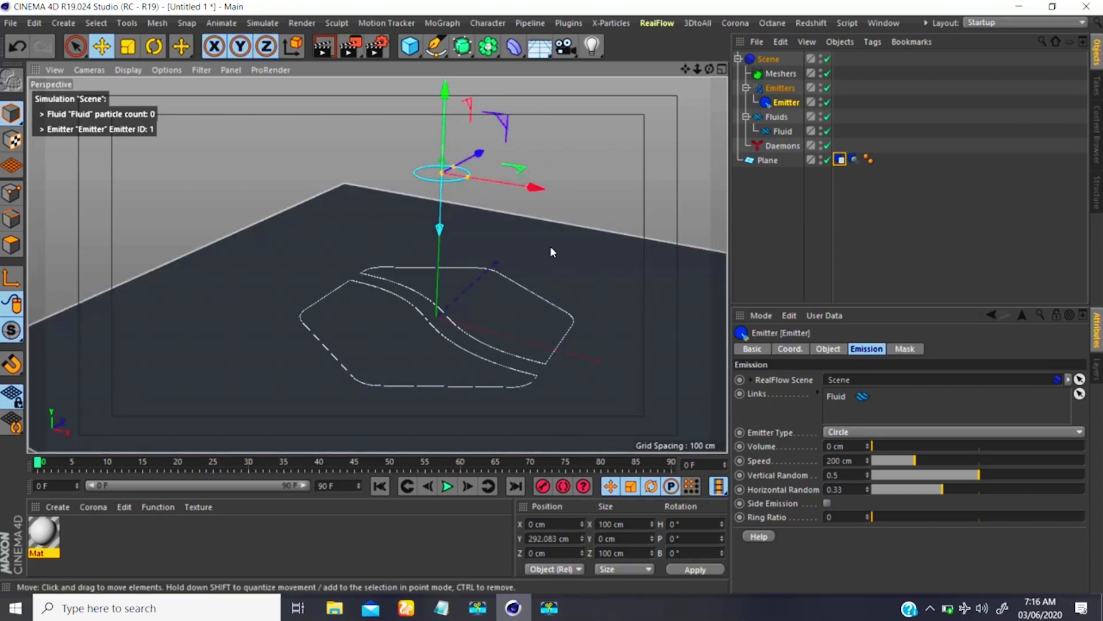
pyautogui.click(826, 503)
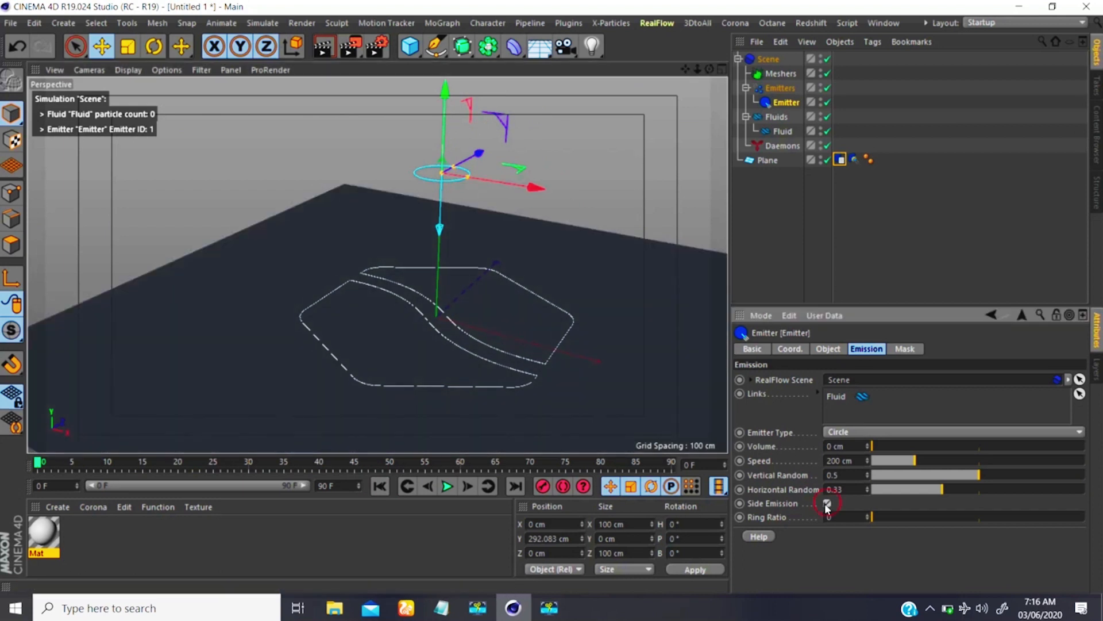
pyautogui.click(446, 486)
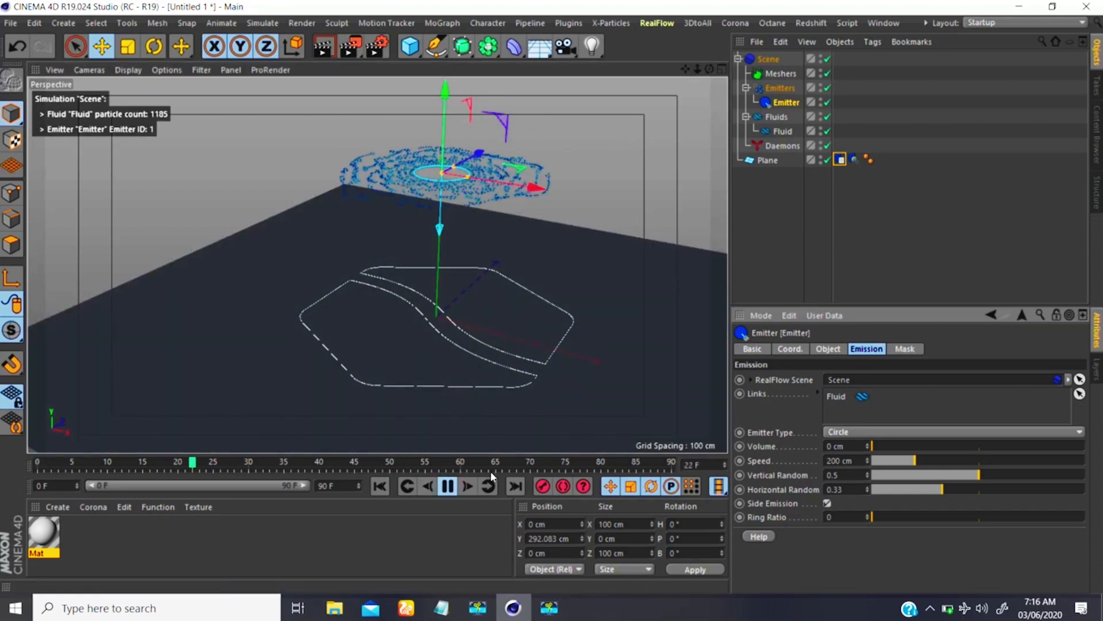
pyautogui.click(447, 487)
pyautogui.keyDown('alt'); pyautogui.moveTo(438, 223); pyautogui.dragTo(710, 319); pyautogui.keyUp('alt')
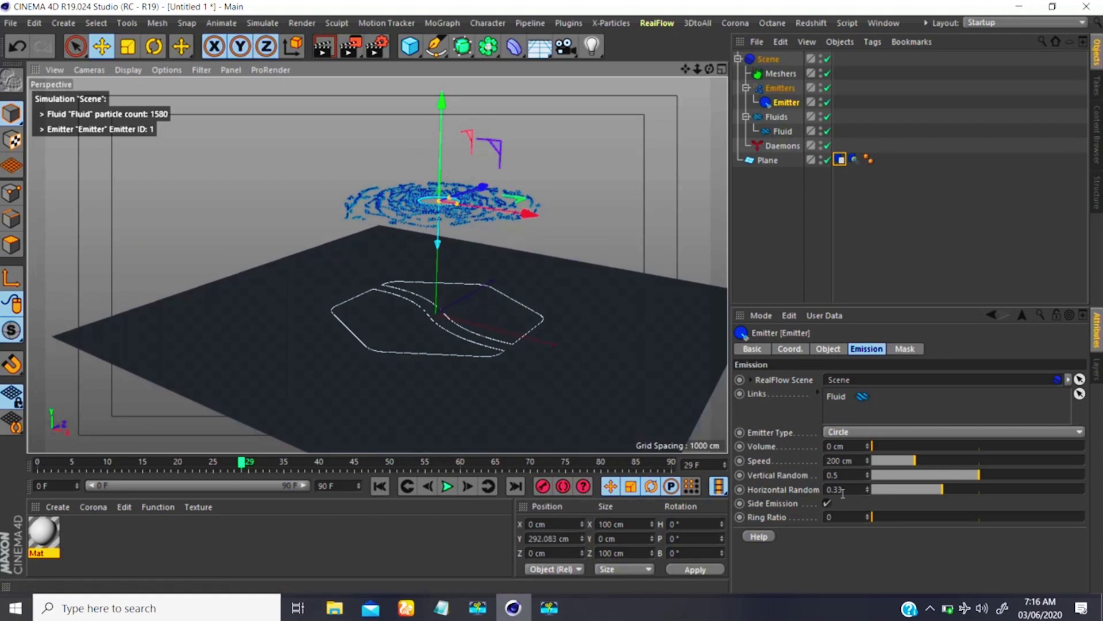
# Turn off the Emitter's Side Emission and replay the simulation from frame 0.
pyautogui.click(828, 504)
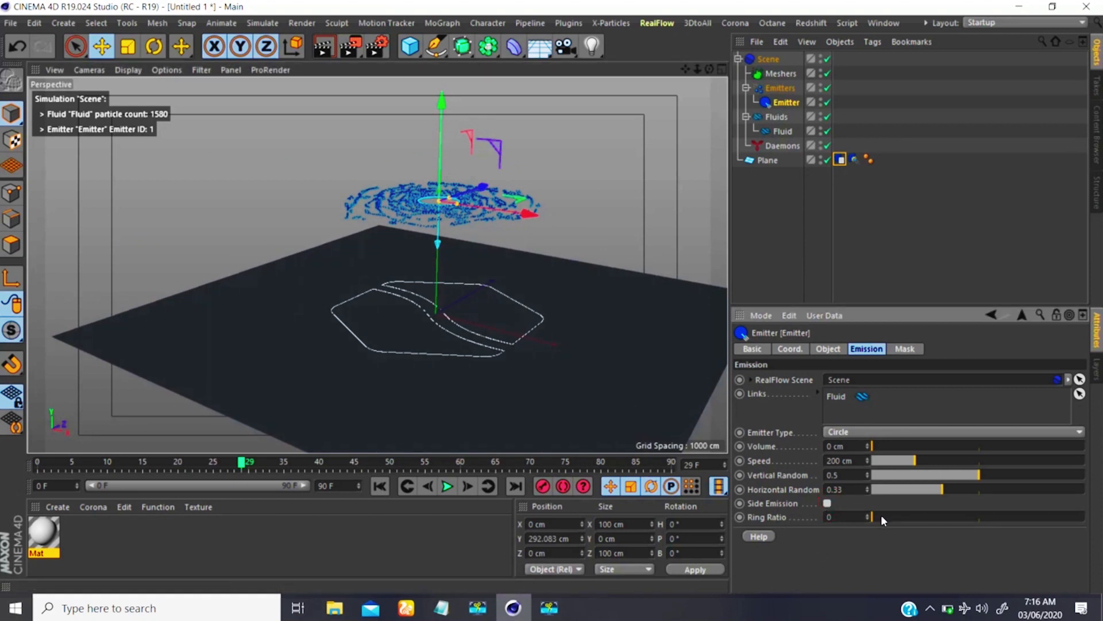
pyautogui.keyDown('alt'); pyautogui.moveTo(437, 226); pyautogui.dragTo(434, 234, button='middle'); pyautogui.keyUp('alt')
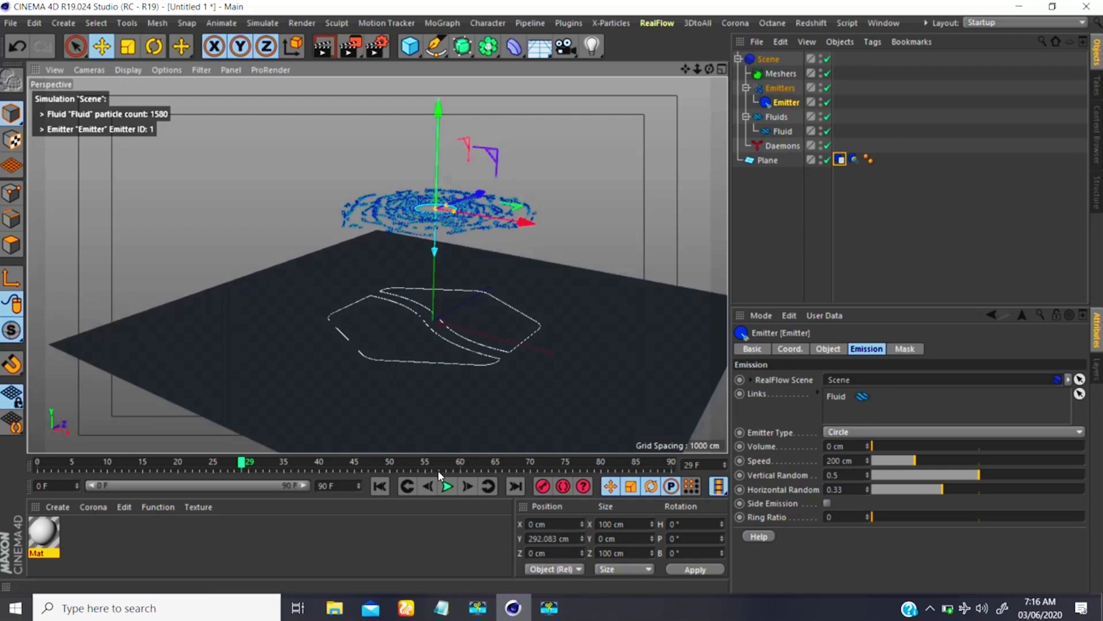
pyautogui.click(379, 486)
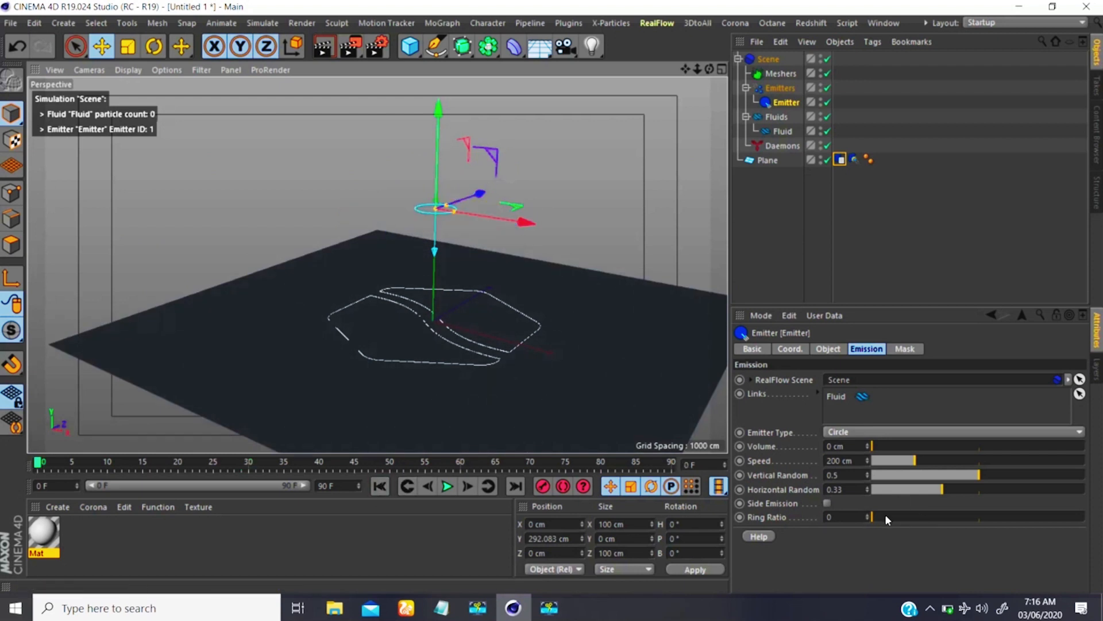
pyautogui.click(447, 486)
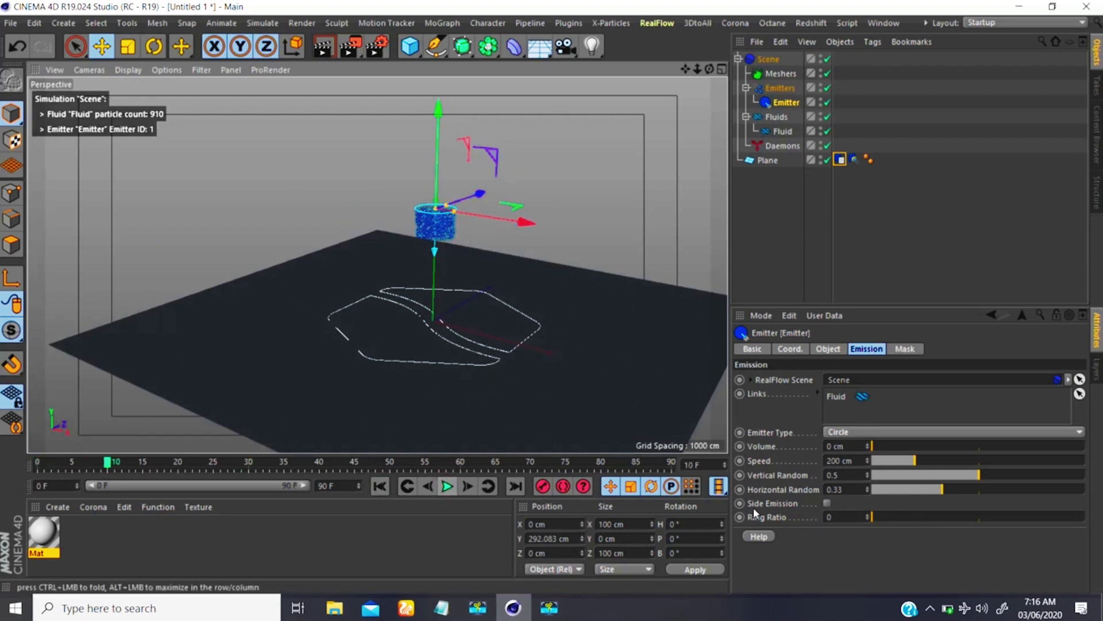
# Set the Emitter's Ring Ratio to 0.29, raise it to 0.75, and inspect the inner circle from above.
pyautogui.moveTo(871, 517); pyautogui.dragTo(932, 516)
pyautogui.keyDown('alt'); pyautogui.moveTo(442, 253); pyautogui.dragTo(435, 324); pyautogui.keyUp('alt')
pyautogui.keyDown('alt'); pyautogui.moveTo(439, 215); pyautogui.dragTo(451, 173, button='right'); pyautogui.keyUp('alt')
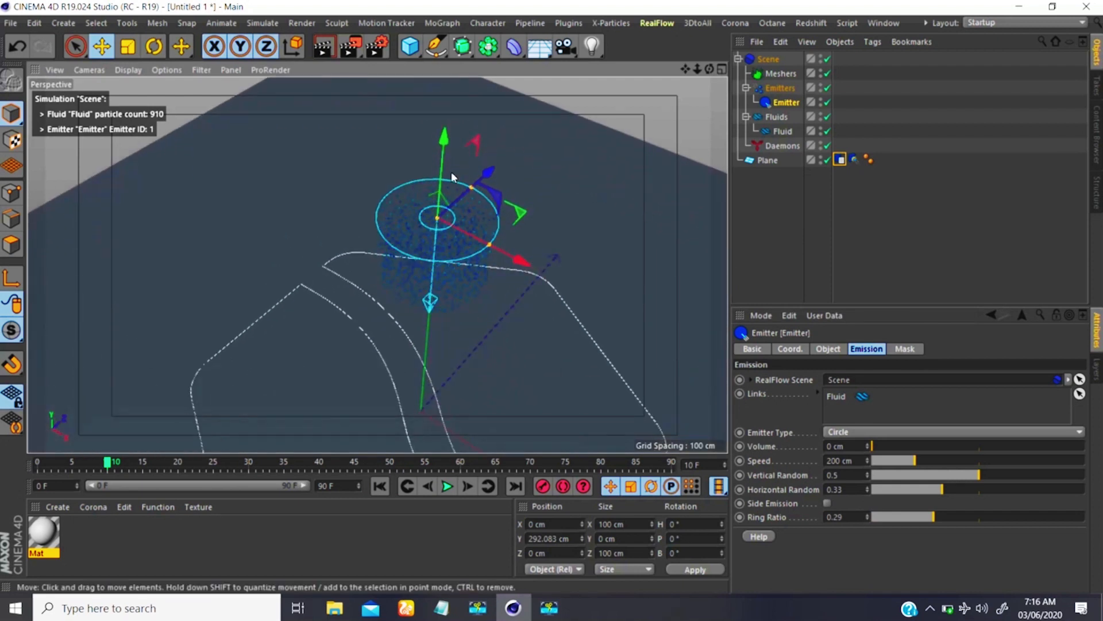
pyautogui.keyDown('alt'); pyautogui.moveTo(451, 174); pyautogui.dragTo(438, 258, button='middle'); pyautogui.keyUp('alt')
pyautogui.keyDown('alt'); pyautogui.moveTo(439, 258); pyautogui.dragTo(442, 292); pyautogui.keyUp('alt')
pyautogui.moveTo(938, 518); pyautogui.dragTo(1032, 519)
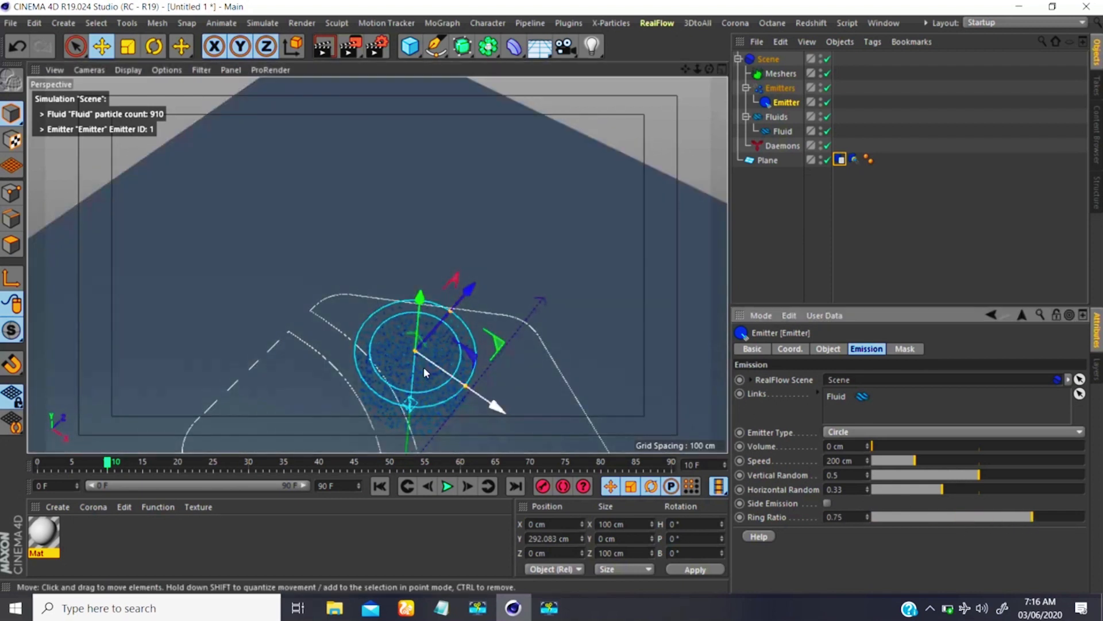
pyautogui.keyDown('alt'); pyautogui.moveTo(384, 339); pyautogui.dragTo(389, 282, button='middle'); pyautogui.keyUp('alt')
pyautogui.keyDown('alt'); pyautogui.moveTo(390, 271); pyautogui.dragTo(376, 215, button='right'); pyautogui.keyUp('alt')
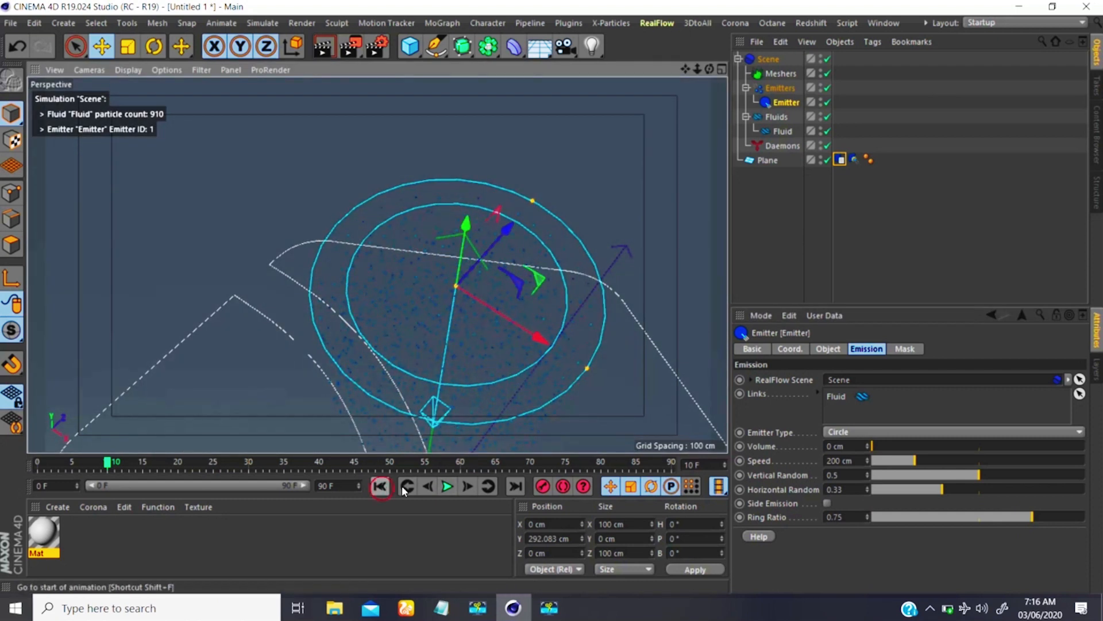
# Replay the simulation from frame 0, pause it, and examine the ring-shaped emission from the side.
pyautogui.click(380, 486)
pyautogui.click(447, 488)
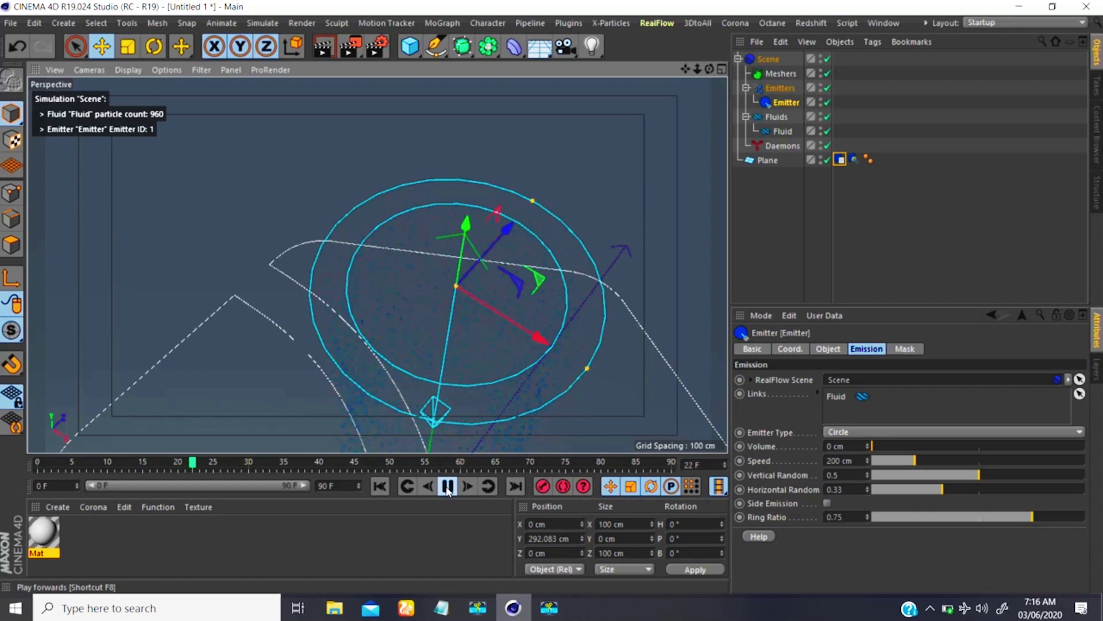
pyautogui.click(447, 487)
pyautogui.scroll(-5, 399, 369)
pyautogui.moveTo(435, 355)
pyautogui.keyDown('alt'); pyautogui.mouseDown()
pyautogui.moveTo(466, 182)
pyautogui.moveTo(459, 275)
pyautogui.moveTo(433, 308)
pyautogui.moveTo(449, 232)
pyautogui.moveTo(431, 337)
pyautogui.mouseUp(); pyautogui.keyUp('alt')
pyautogui.keyDown('alt'); pyautogui.moveTo(458, 264); pyautogui.dragTo(448, 299, button='middle'); pyautogui.keyUp('alt')
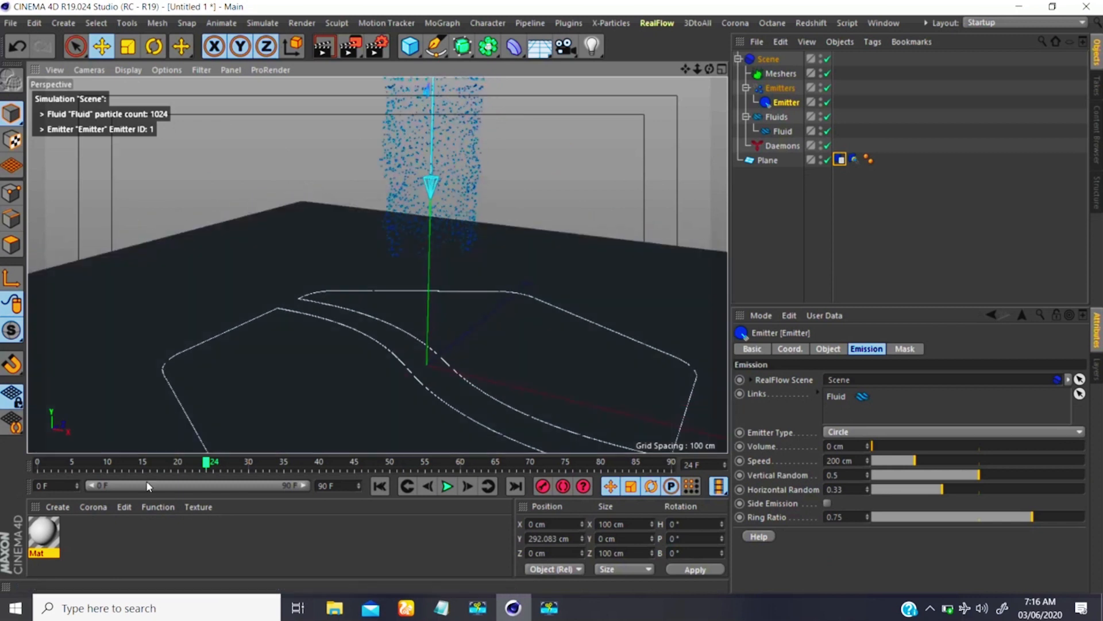
# Apply the Mat material to the Plane and view the particle ring against it from above.
pyautogui.moveTo(48, 529); pyautogui.dragTo(145, 385)
pyautogui.keyDown('alt'); pyautogui.moveTo(455, 191); pyautogui.dragTo(274, 315); pyautogui.keyUp('alt')
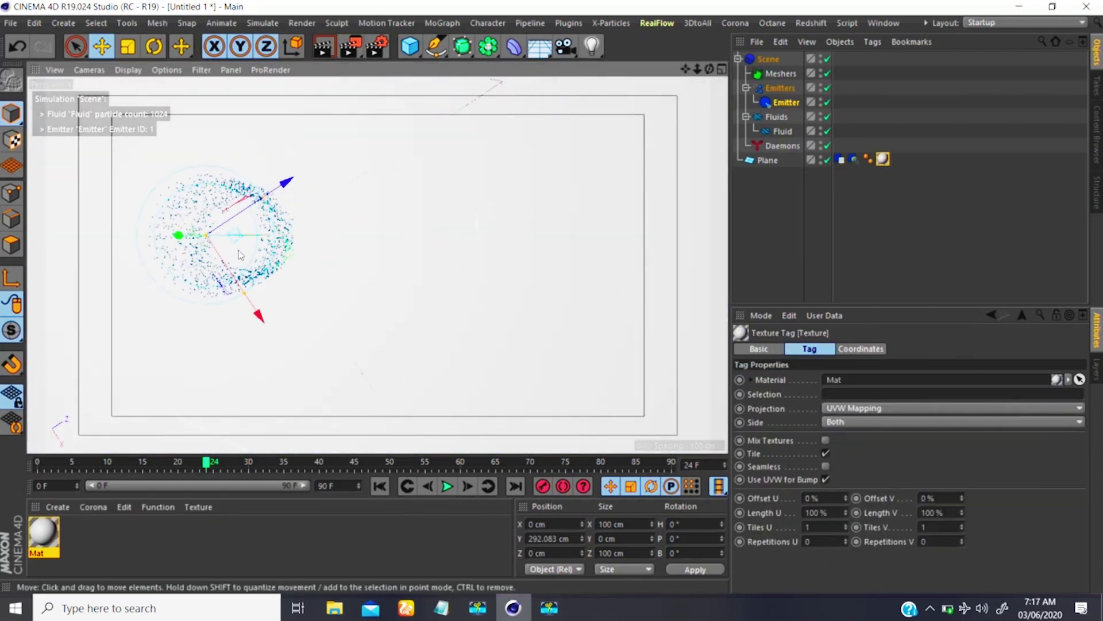
pyautogui.keyDown('alt'); pyautogui.moveTo(241, 255); pyautogui.dragTo(332, 229, button='middle'); pyautogui.keyUp('alt')
pyautogui.keyDown('alt'); pyautogui.moveTo(333, 230); pyautogui.dragTo(351, 222); pyautogui.keyUp('alt')
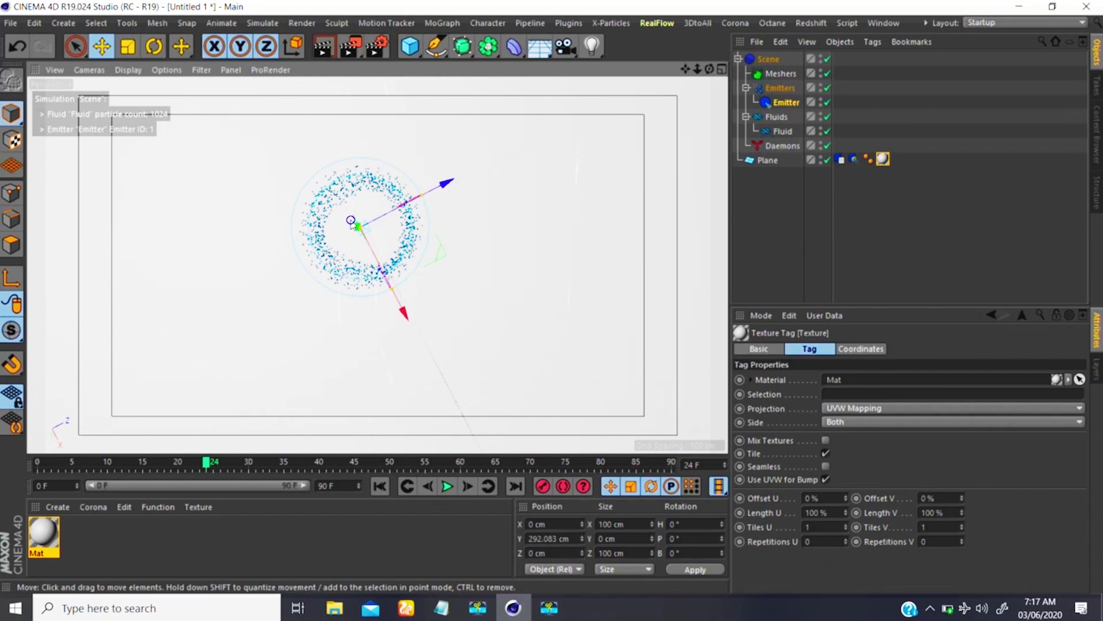
pyautogui.scroll(3, 351, 222)
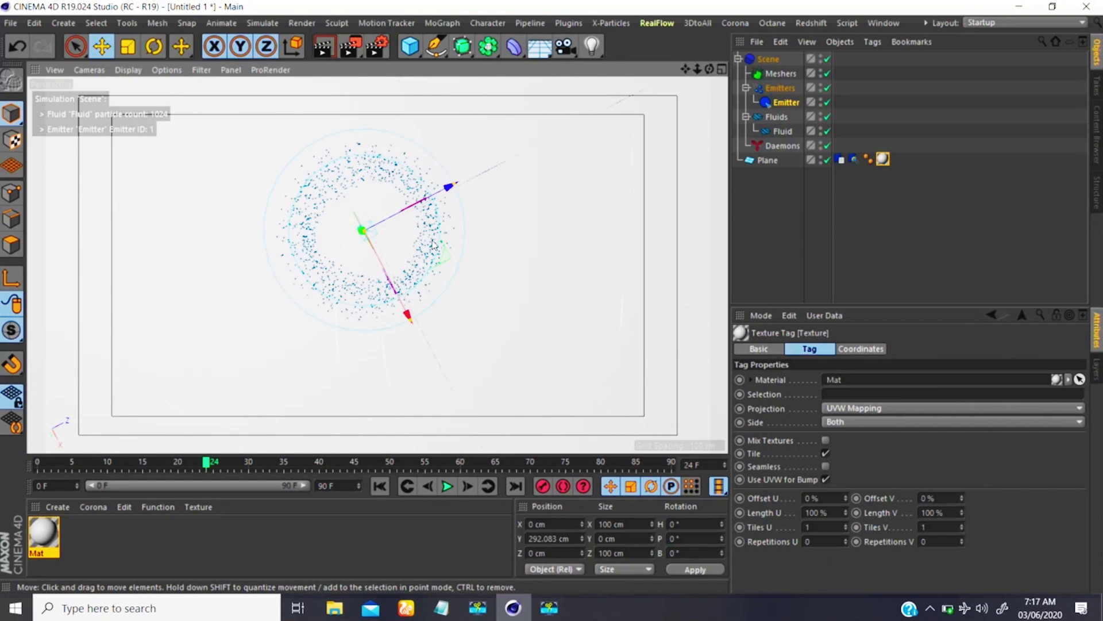
# Reset the Emitter's Ring Ratio to 0 and replay the simulation from frame 0, pausing after the circle fills.
pyautogui.click(786, 103)
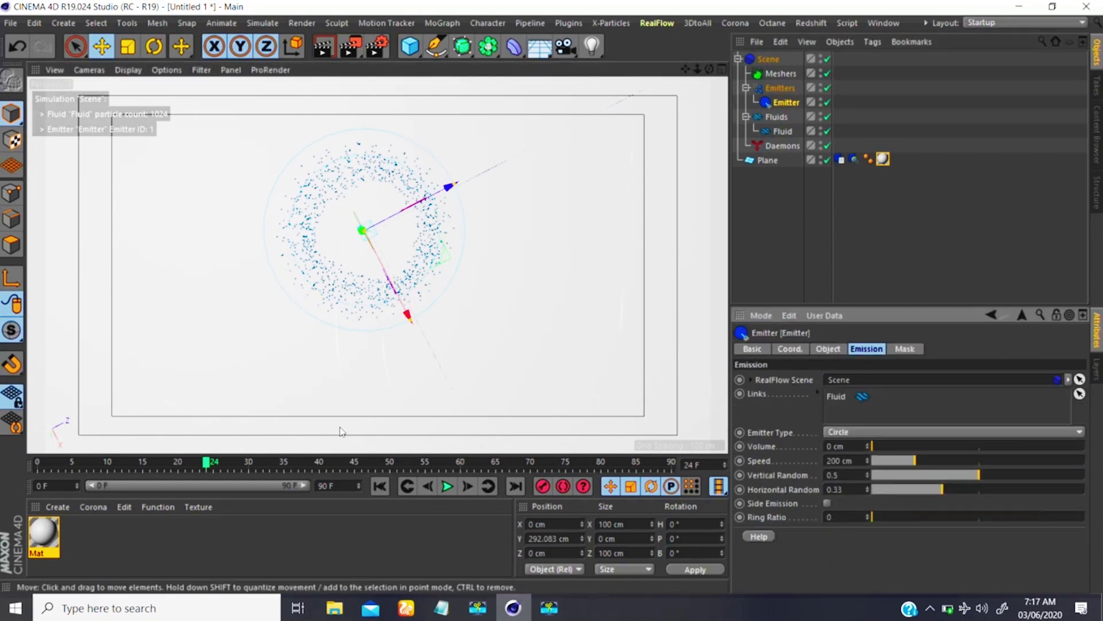
pyautogui.click(380, 486)
pyautogui.click(448, 486)
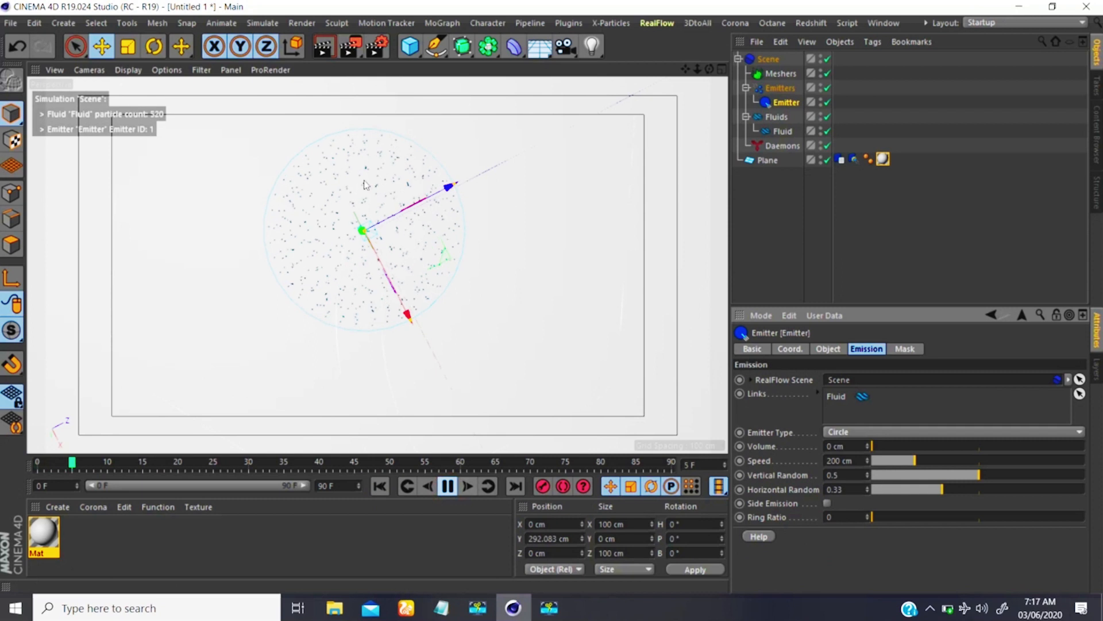
pyautogui.click(449, 487)
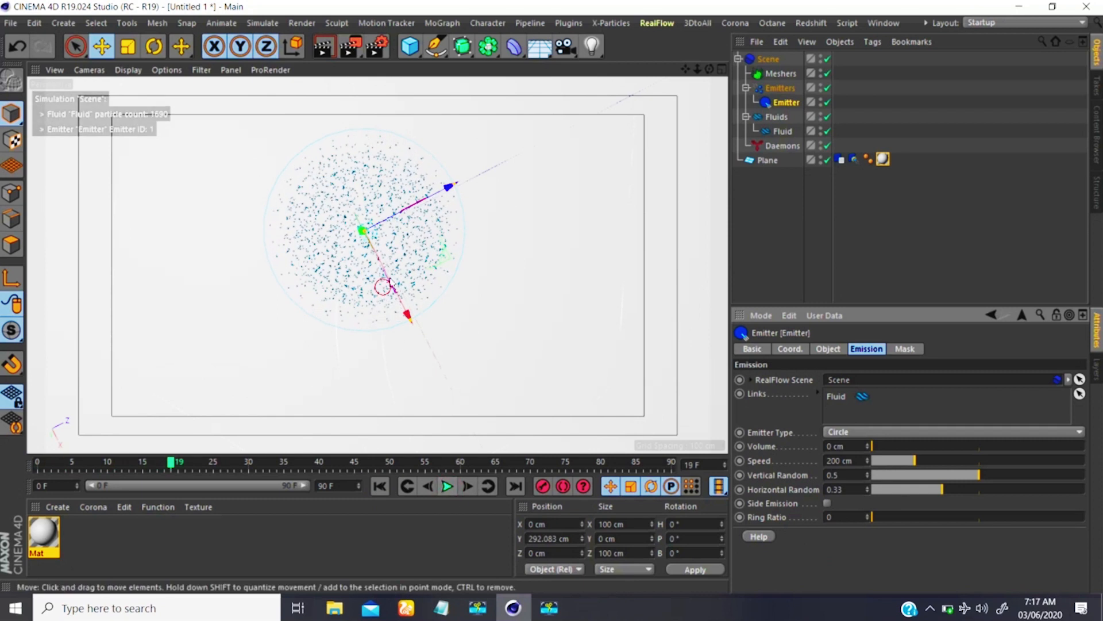
# Examine the emitted fluid column from the side above the ground plane.
pyautogui.keyDown('alt'); pyautogui.moveTo(384, 287); pyautogui.dragTo(416, 231); pyautogui.keyUp('alt')
pyautogui.keyDown('alt'); pyautogui.moveTo(370, 181); pyautogui.dragTo(395, 238, button='middle'); pyautogui.keyUp('alt')
pyautogui.keyDown('alt'); pyautogui.moveTo(395, 237); pyautogui.dragTo(423, 178); pyautogui.keyUp('alt')
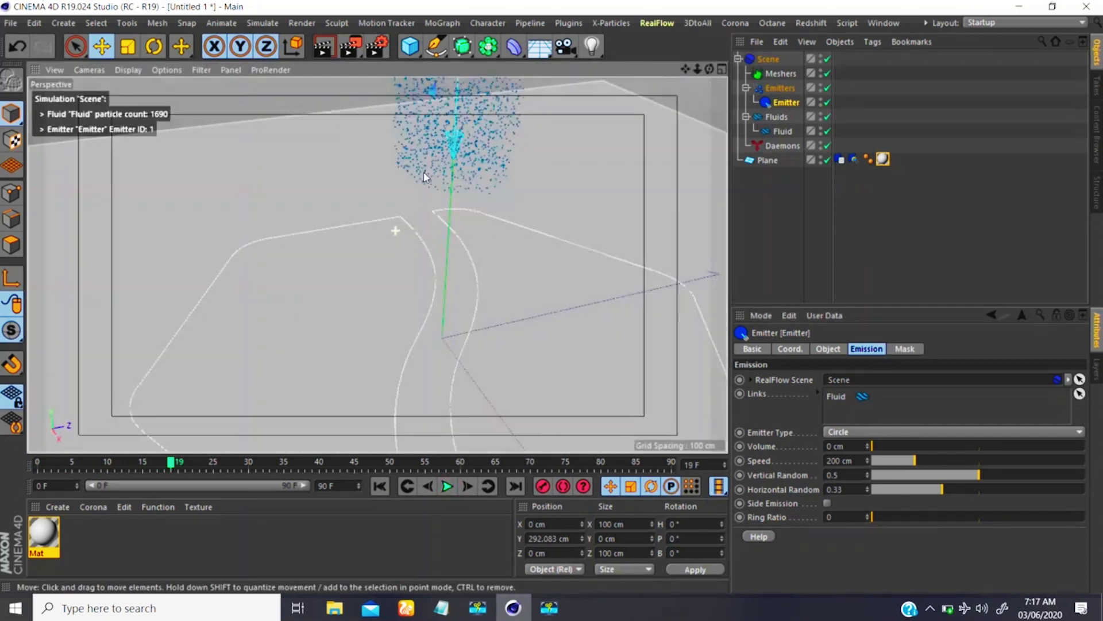
pyautogui.keyDown('alt'); pyautogui.moveTo(424, 177); pyautogui.dragTo(386, 271, button='middle'); pyautogui.keyUp('alt')
pyautogui.moveTo(386, 271)
pyautogui.keyDown('alt'); pyautogui.mouseDown()
pyautogui.moveTo(403, 236)
pyautogui.moveTo(393, 264)
pyautogui.mouseUp(); pyautogui.keyUp('alt')
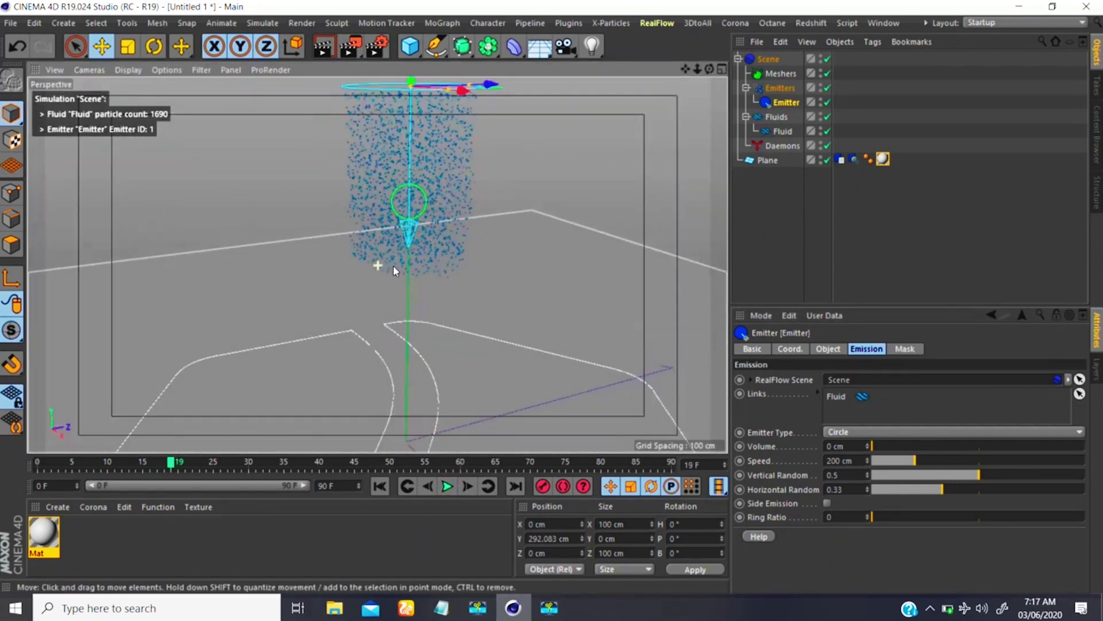
pyautogui.keyDown('alt'); pyautogui.moveTo(393, 264); pyautogui.dragTo(398, 243, button='middle'); pyautogui.keyUp('alt')
pyautogui.scroll(-5, 396, 238)
pyautogui.keyDown('alt'); pyautogui.moveTo(391, 223); pyautogui.dragTo(387, 232); pyautogui.keyUp('alt')
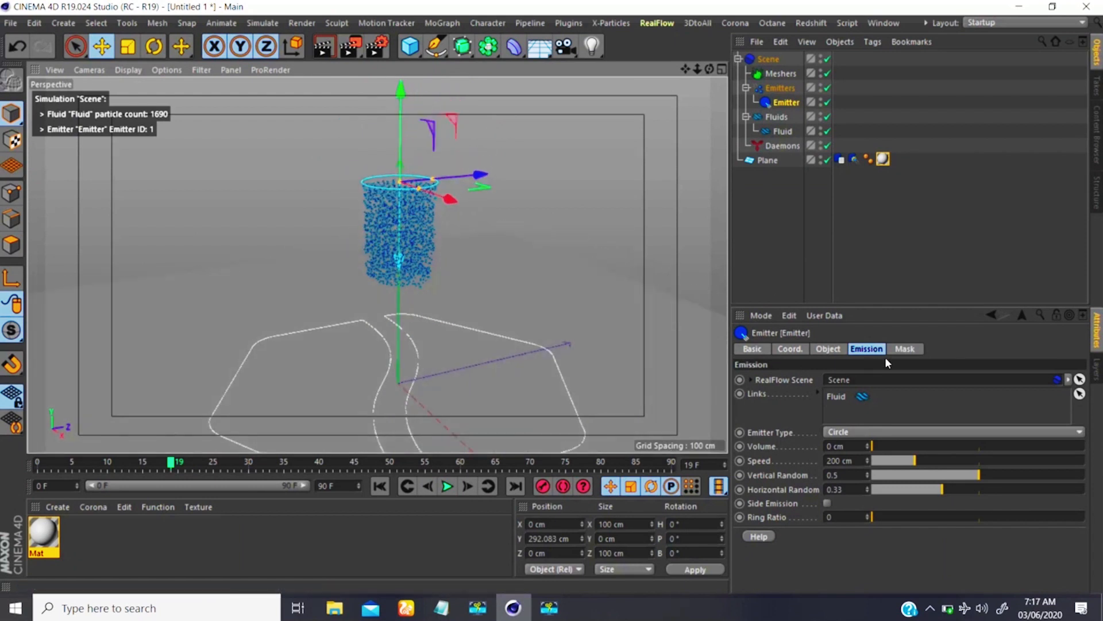
# Show the Emitter's Mask settings and view the whole emitter and ground setup.
pyautogui.click(904, 349)
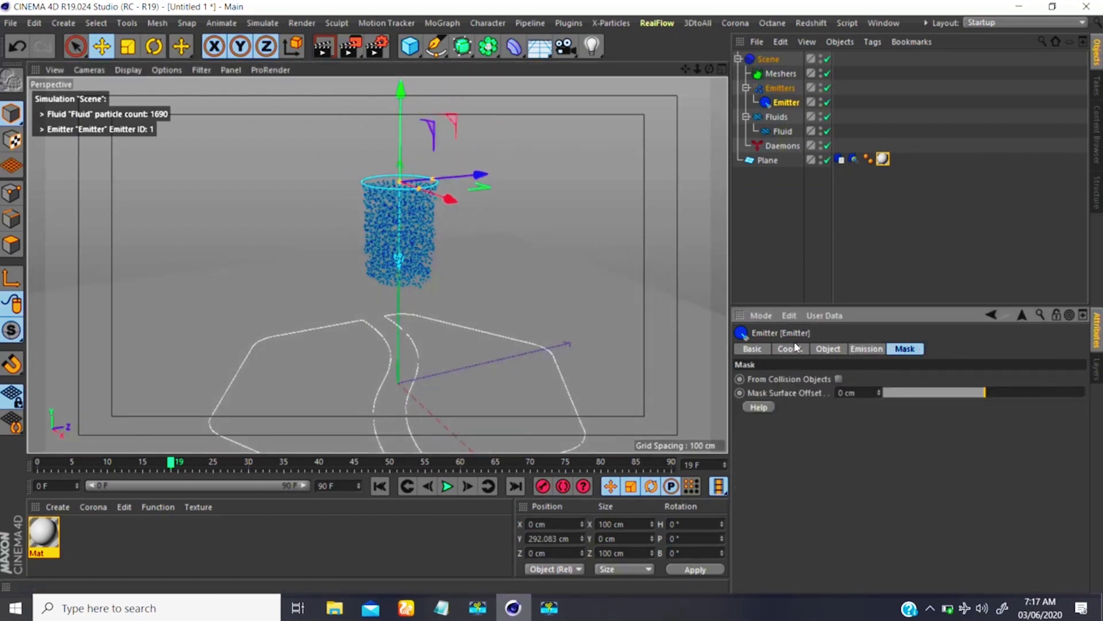
pyautogui.keyDown('alt'); pyautogui.moveTo(423, 232); pyautogui.dragTo(409, 213); pyautogui.keyUp('alt')
pyautogui.keyDown('alt'); pyautogui.moveTo(411, 213); pyautogui.dragTo(399, 237, button='right'); pyautogui.keyUp('alt')
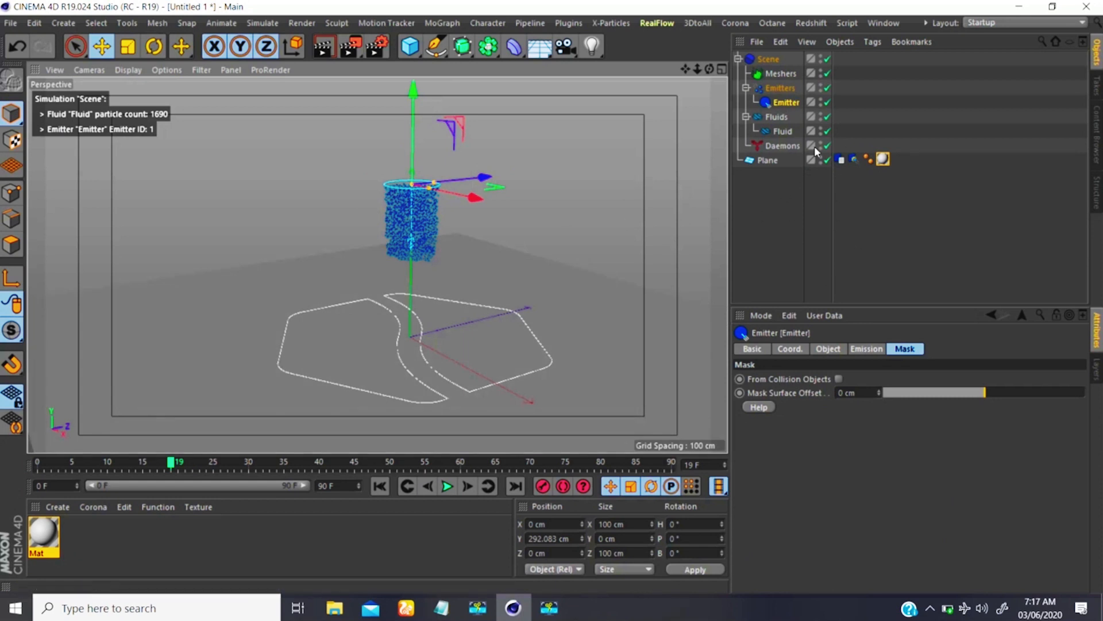
# Show the Emitter's Emission settings and rewind the simulation to frame 0.
pyautogui.click(865, 349)
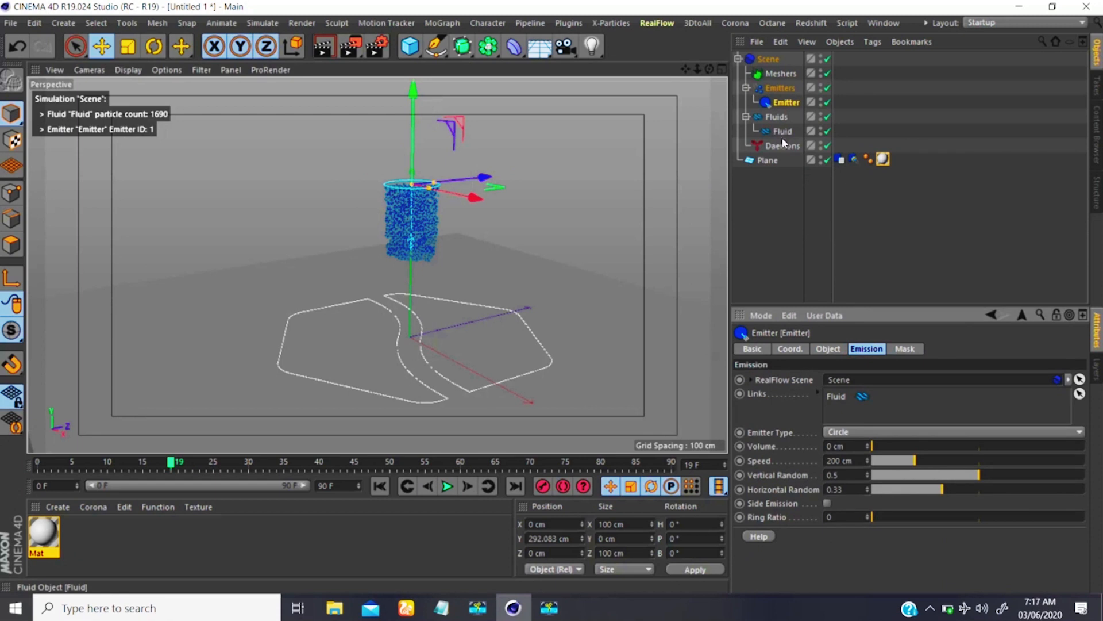
pyautogui.scroll(2, 402, 231)
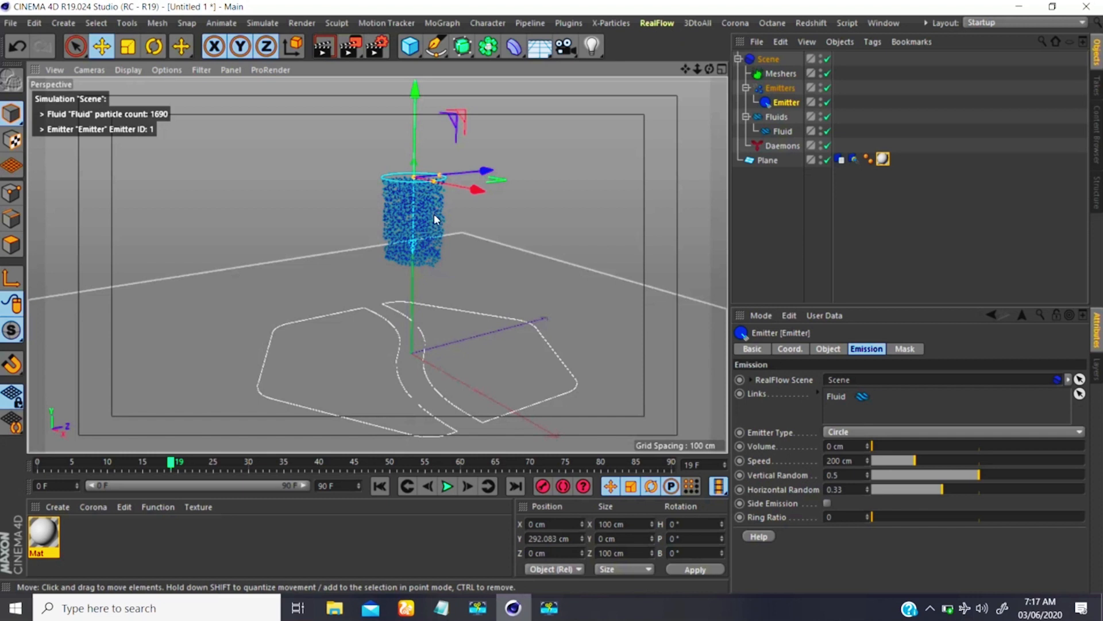
pyautogui.click(380, 487)
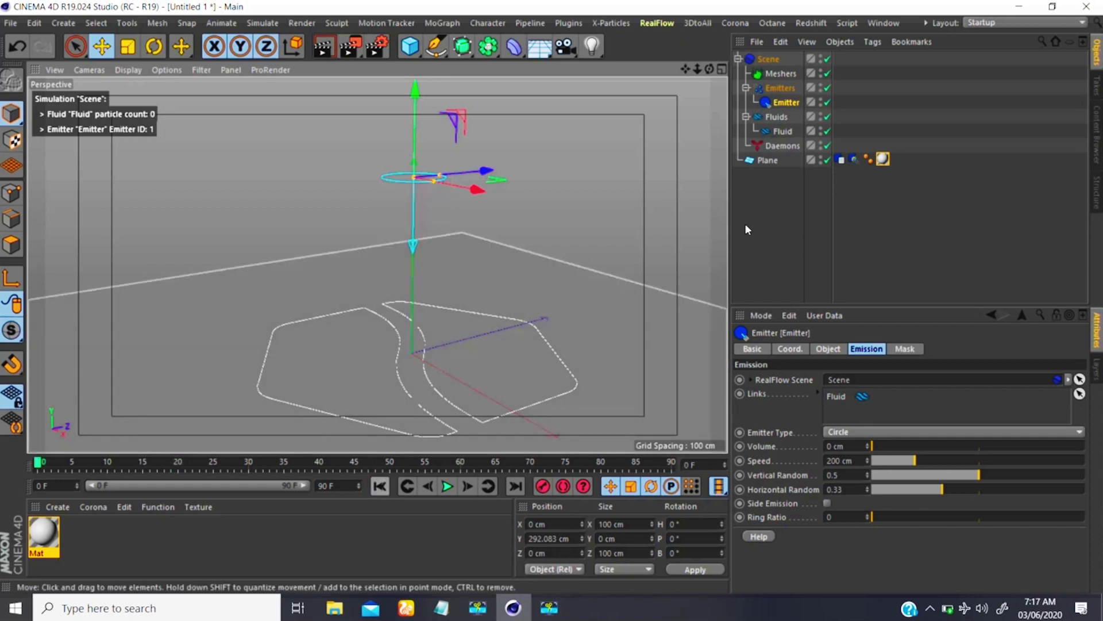
# Look through the Fluid object's Particles, Cache and Display settings and return to its Fluid settings.
pyautogui.click(780, 131)
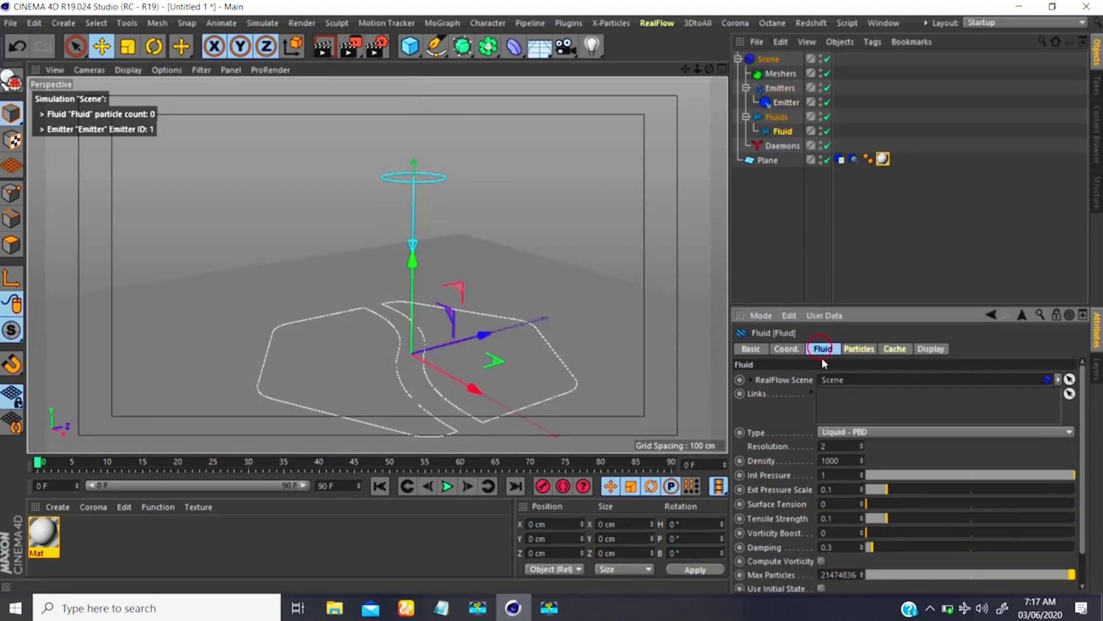
pyautogui.click(856, 348)
pyautogui.click(895, 349)
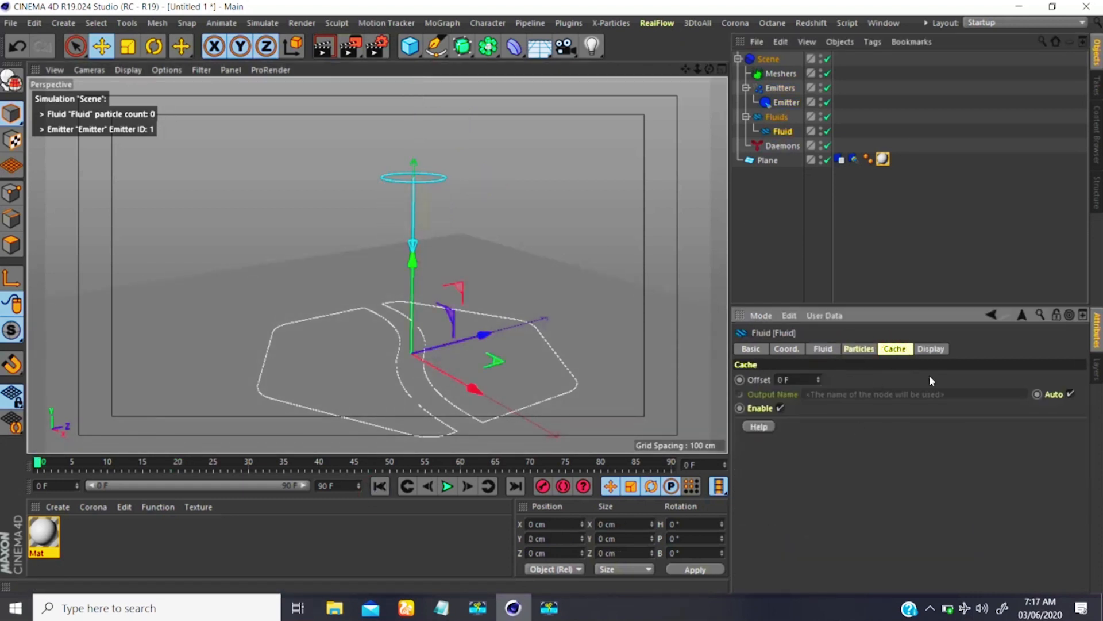
pyautogui.click(931, 349)
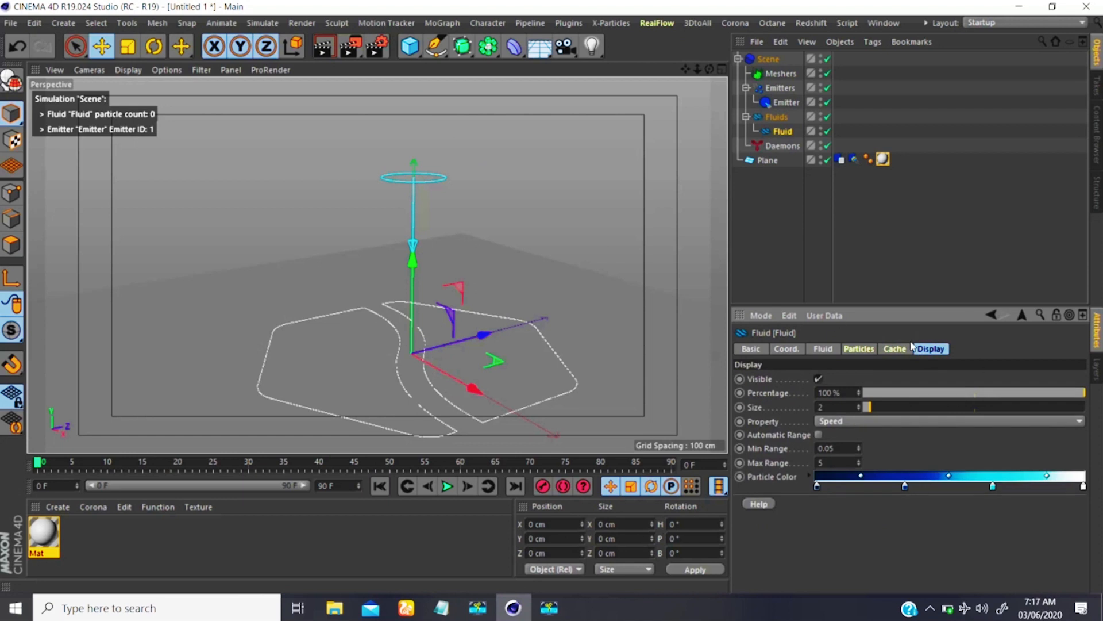
pyautogui.click(823, 352)
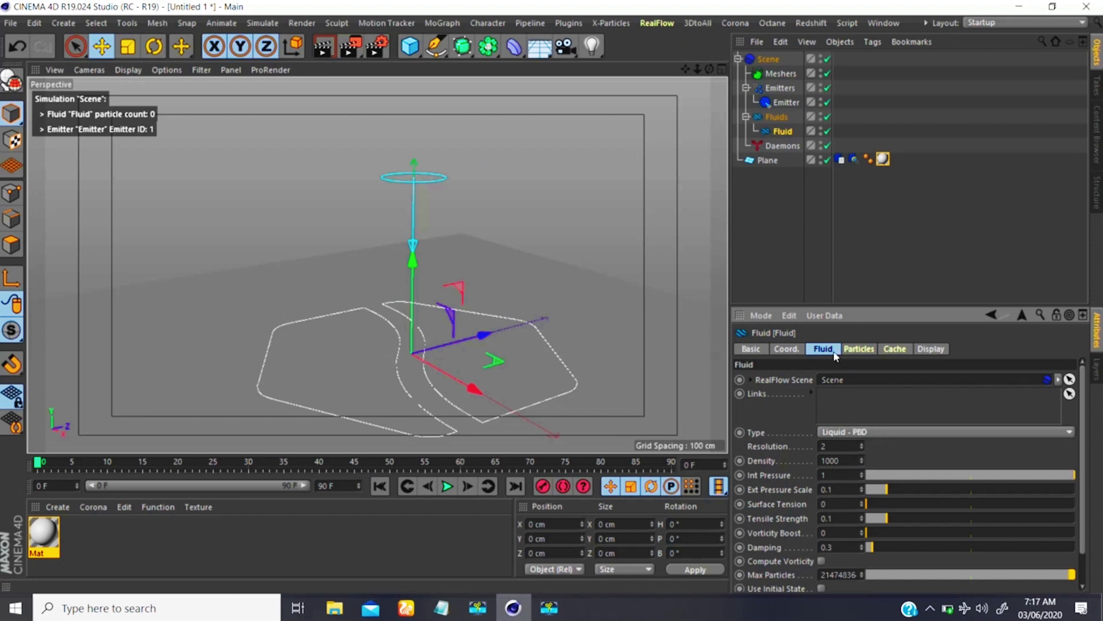
# Review the available Type options for the Fluid, keeping Liquid - PBD.
pyautogui.click(837, 433)
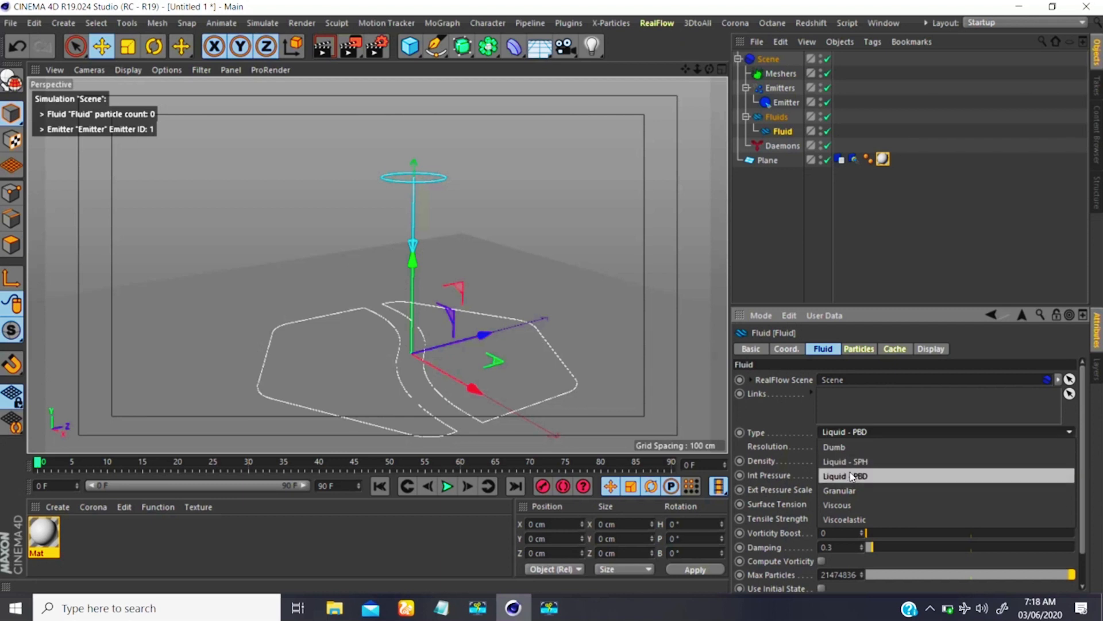
pyautogui.click(785, 431)
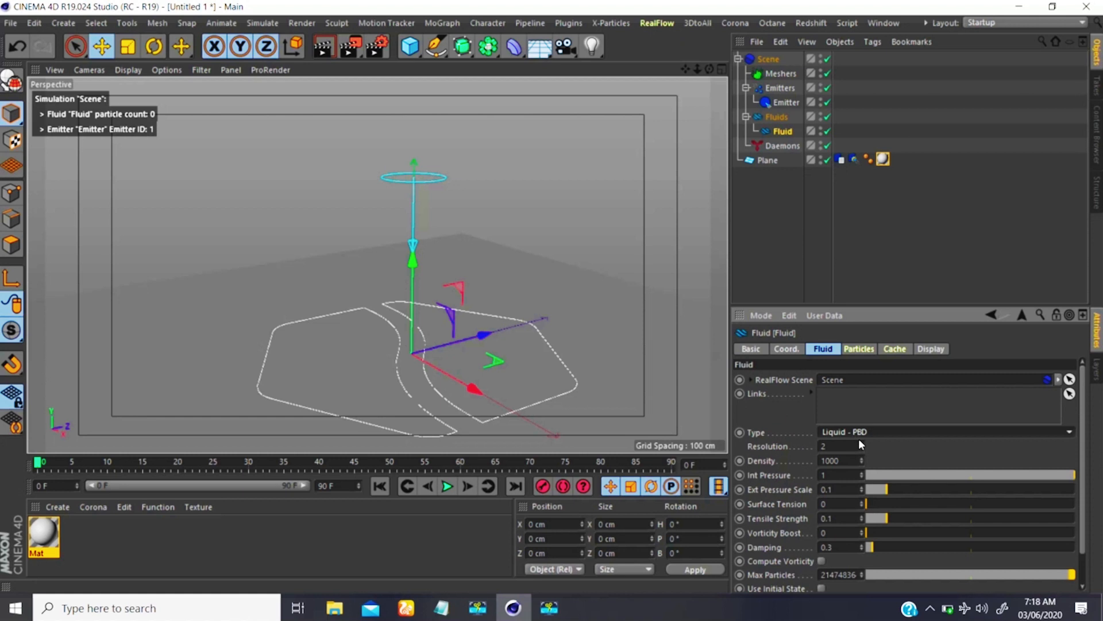
pyautogui.click(837, 432)
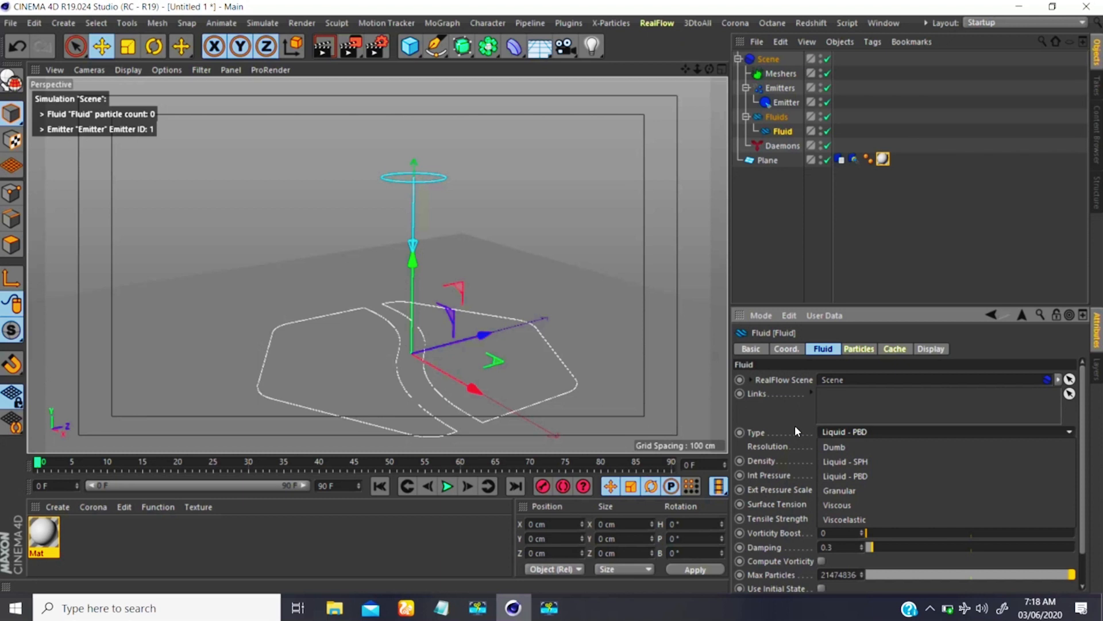
pyautogui.click(488, 267)
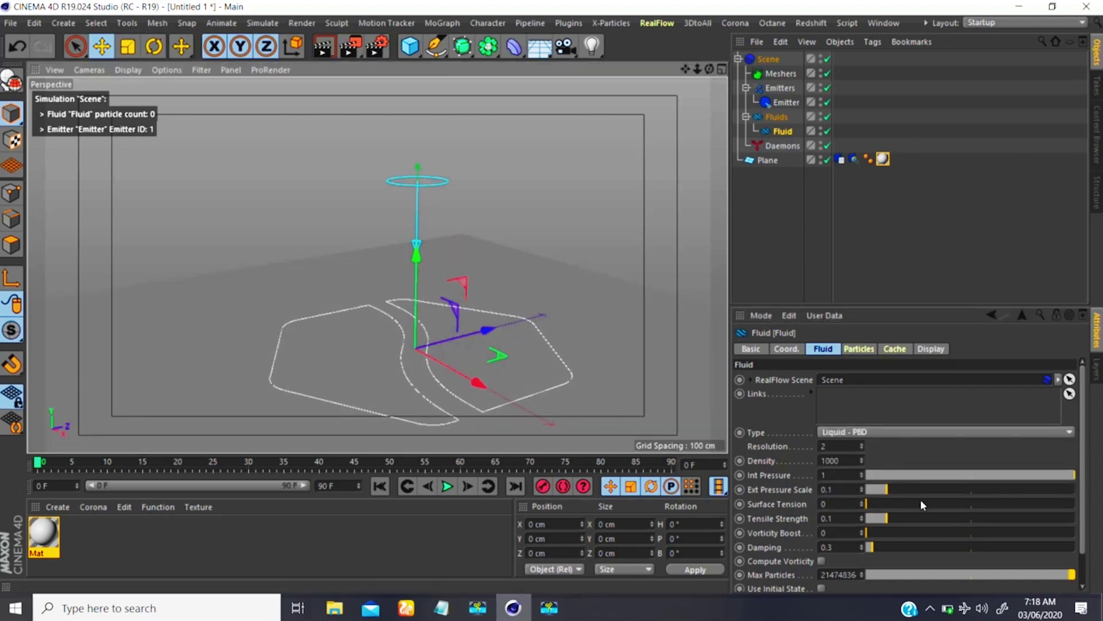
pyautogui.click(858, 432)
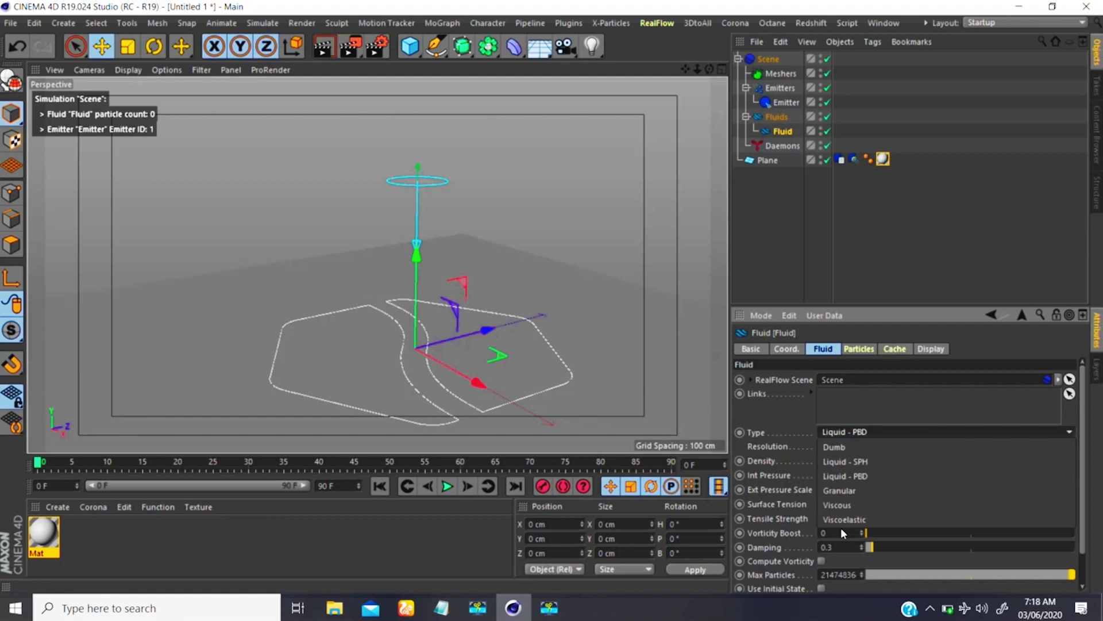
pyautogui.click(812, 470)
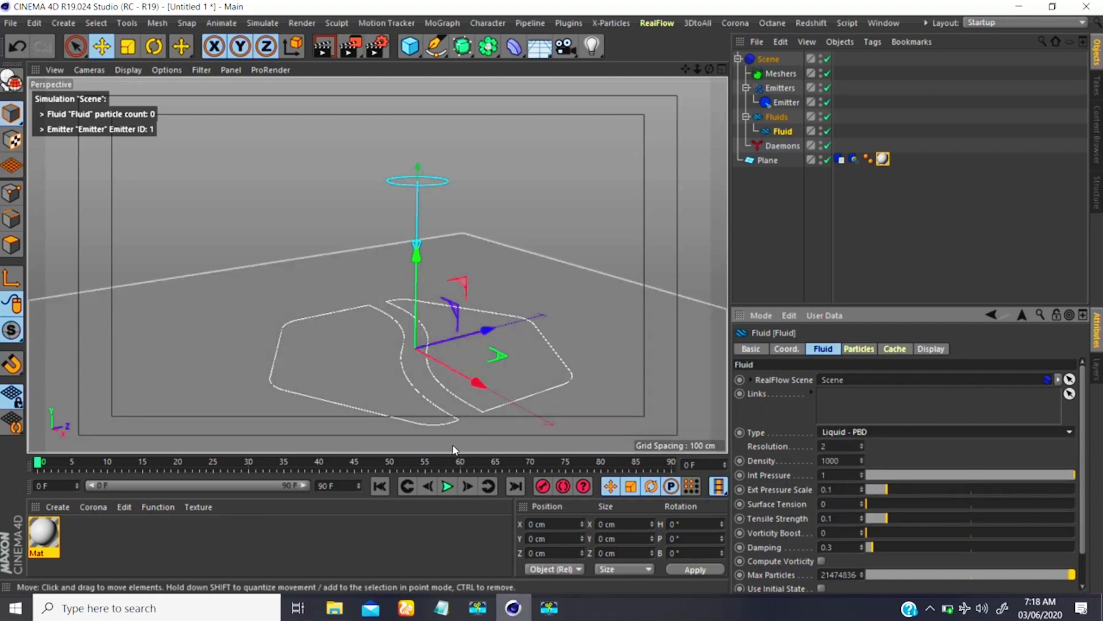
# Play the Liquid - PBD simulation twice, inspect the falling particles up close, and rewind to frame 0.
pyautogui.click(447, 487)
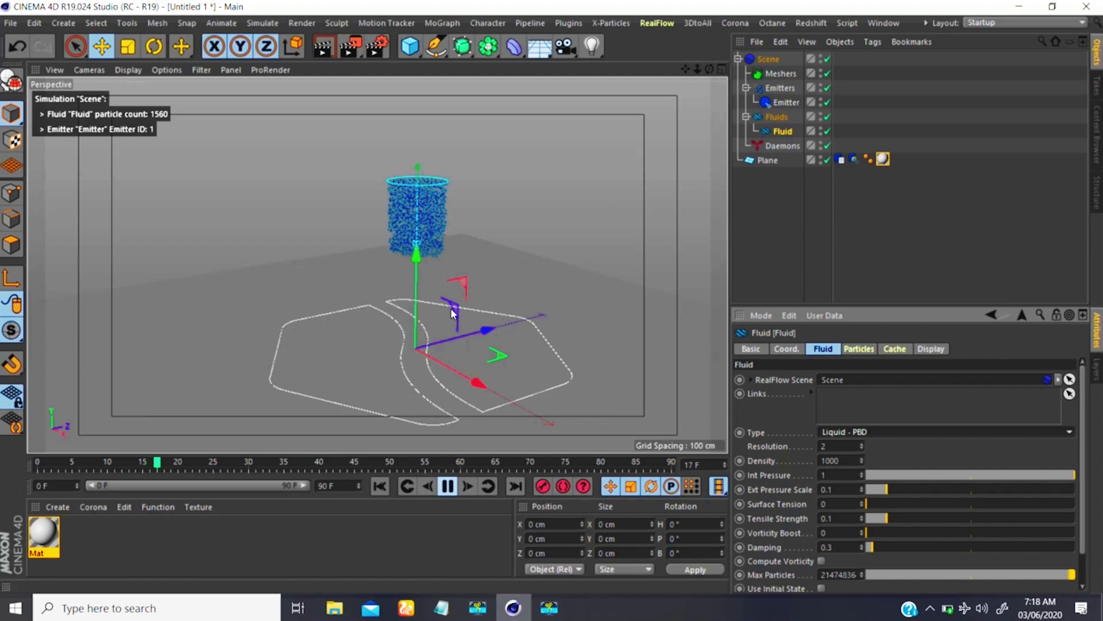
pyautogui.click(447, 487)
pyautogui.scroll(2, 418, 204)
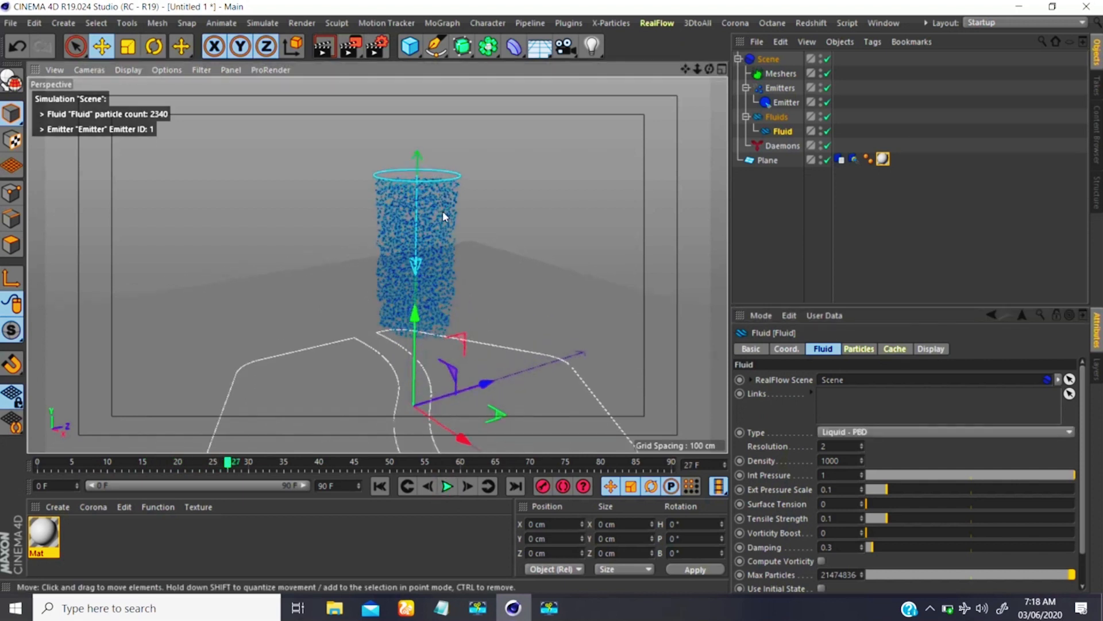
pyautogui.click(447, 486)
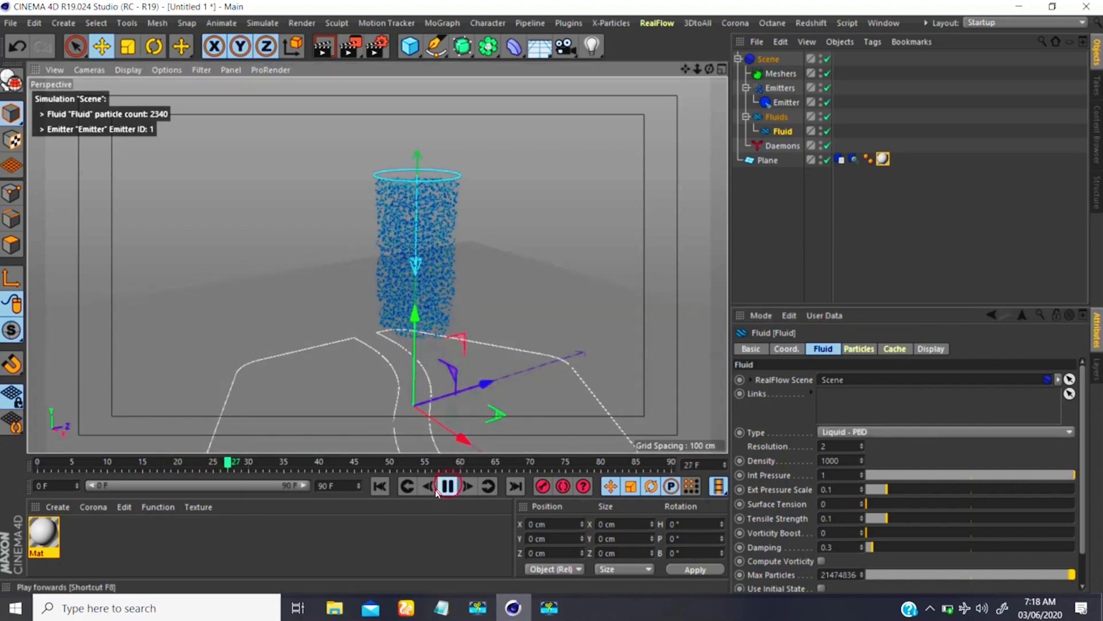
pyautogui.click(379, 486)
pyautogui.click(447, 487)
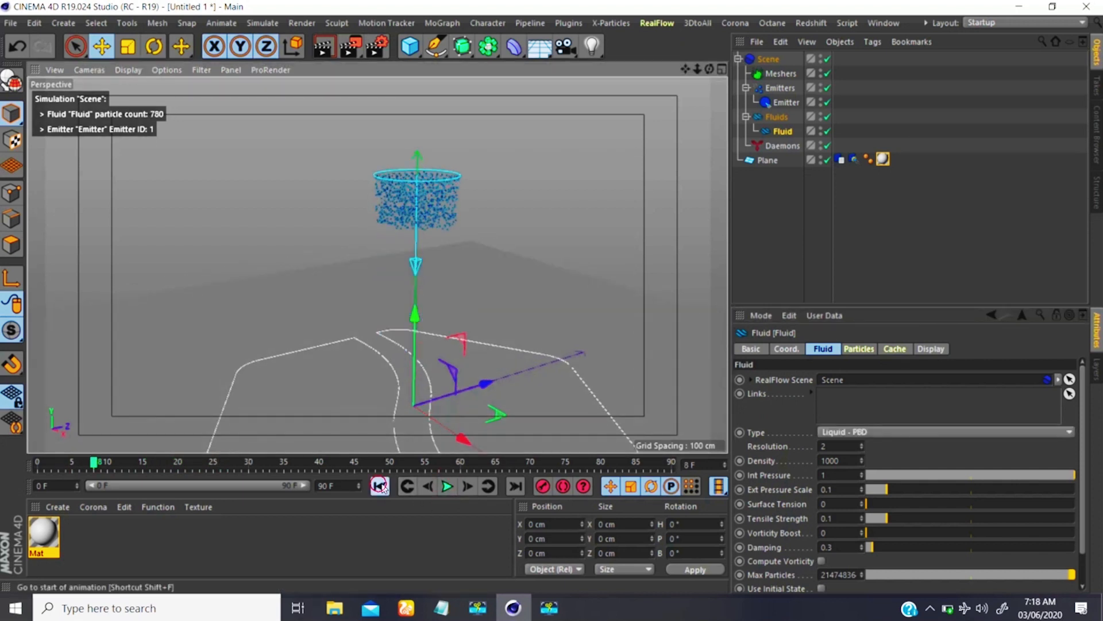
pyautogui.click(380, 487)
pyautogui.scroll(-3, 428, 264)
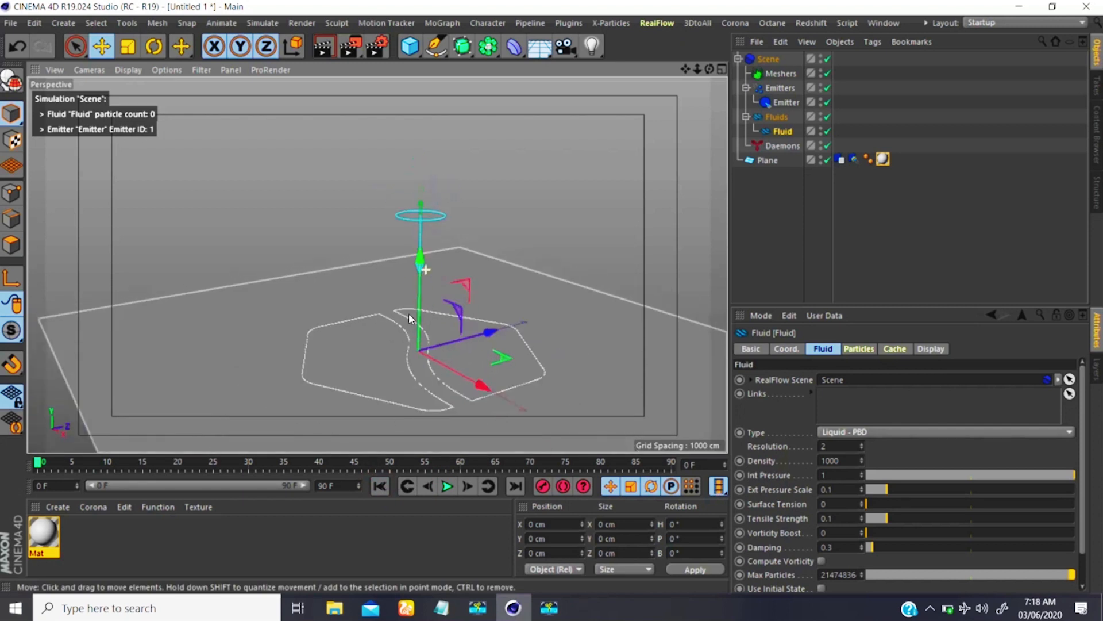
pyautogui.moveTo(418, 235)
pyautogui.keyDown('alt'); pyautogui.mouseDown()
pyautogui.moveTo(431, 246)
pyautogui.moveTo(418, 235)
pyautogui.mouseUp(); pyautogui.keyUp('alt')
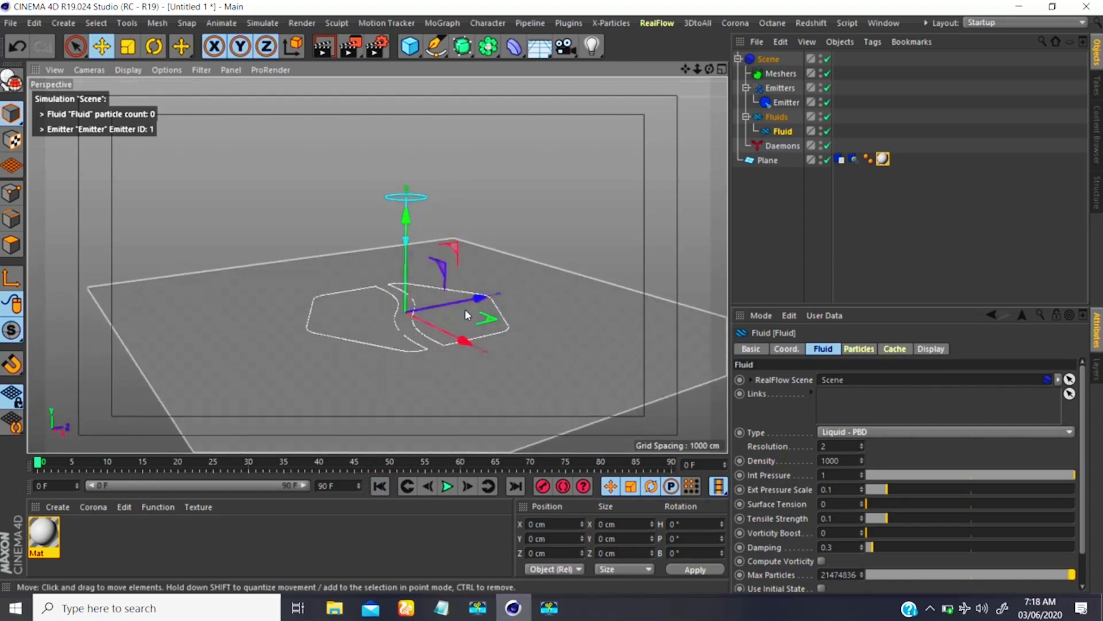
# Set the Fluid's Resolution to 20, play the simulation and inspect the particle column above the ground.
pyautogui.click(834, 445)
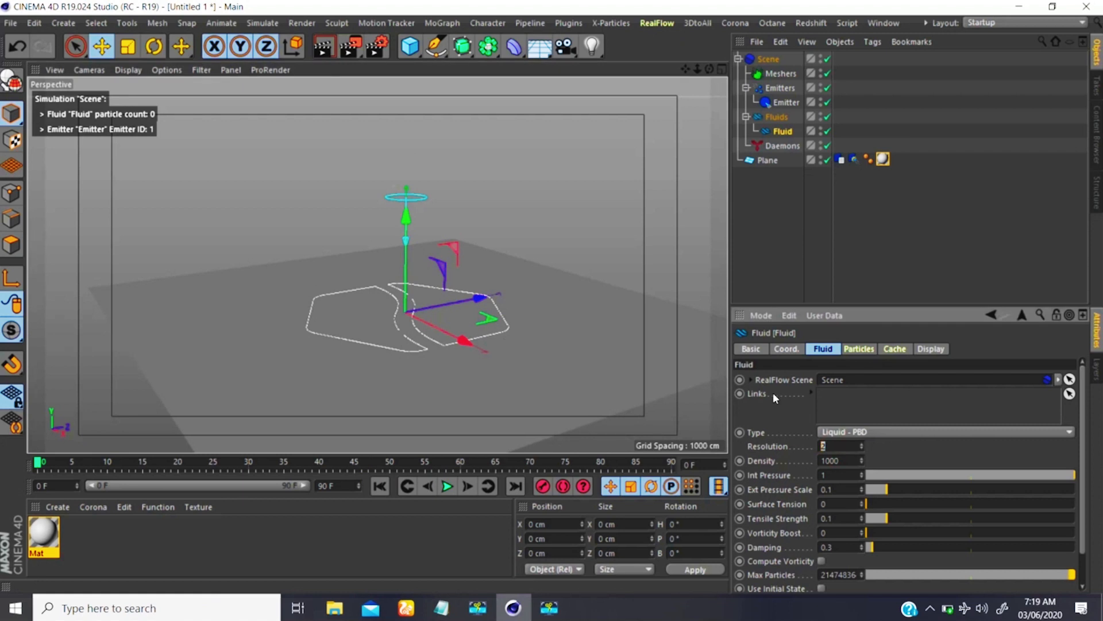
pyautogui.write('20')
pyautogui.click(447, 486)
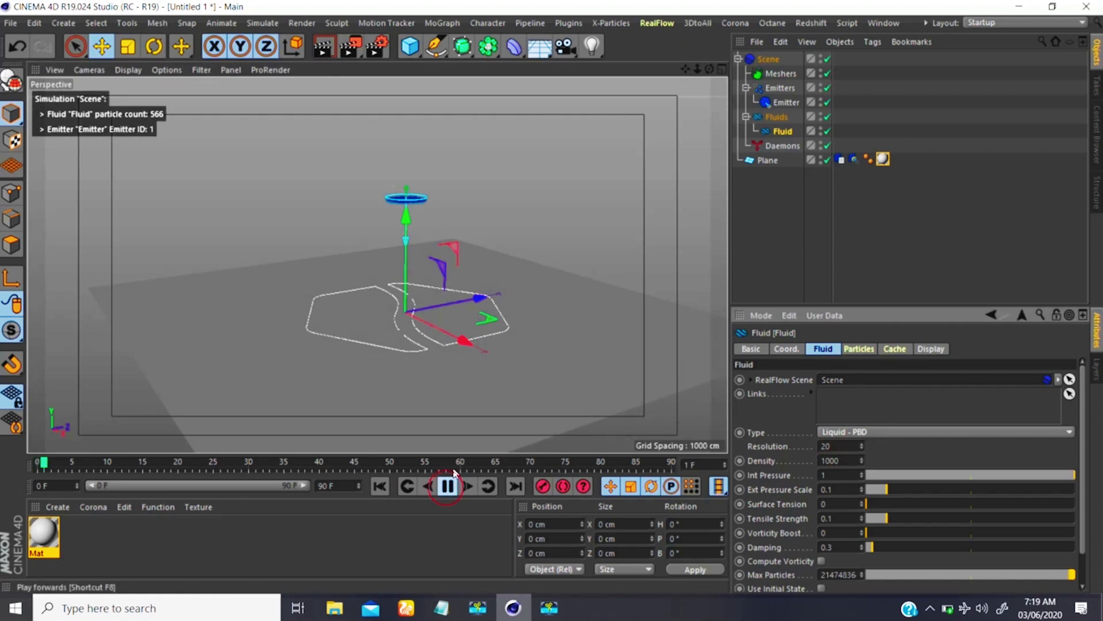
pyautogui.scroll(5, 416, 253)
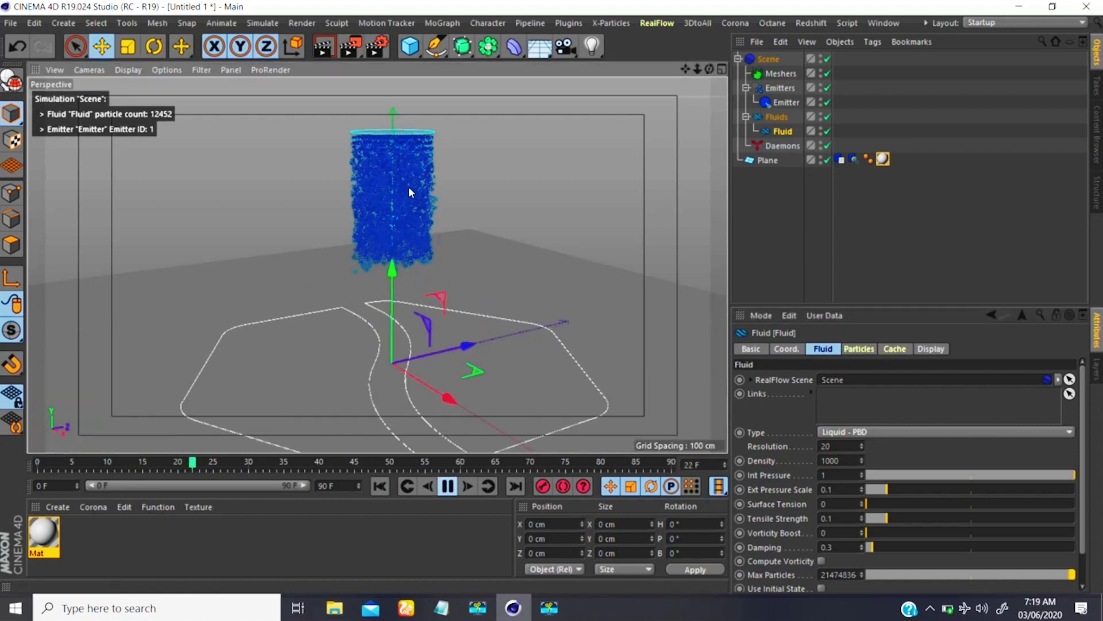
pyautogui.press('F7')
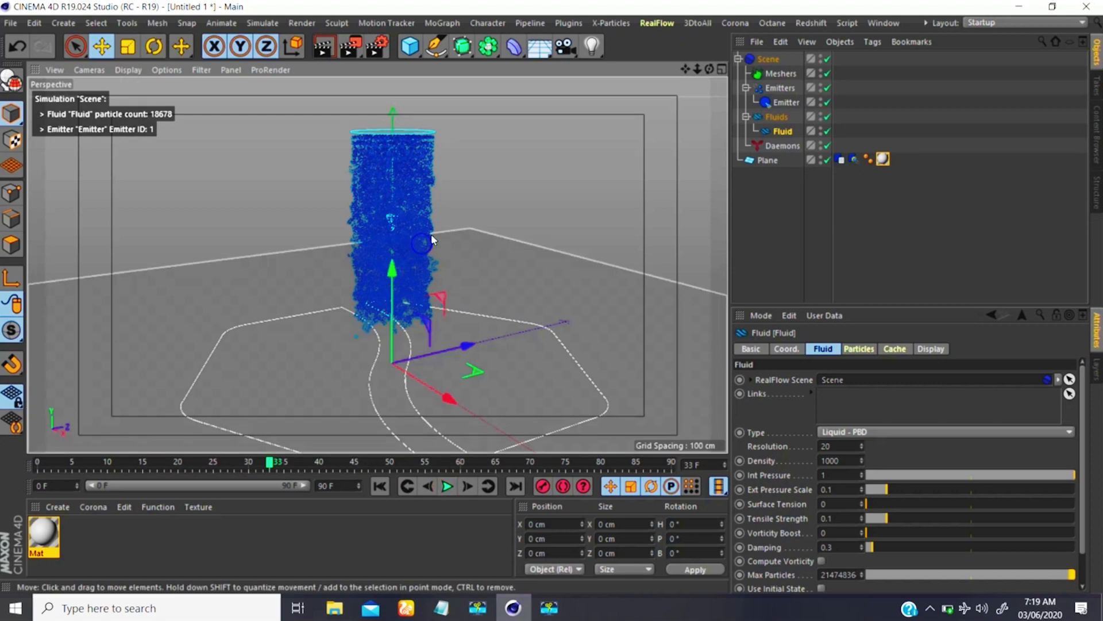
pyautogui.scroll(3, 431, 233)
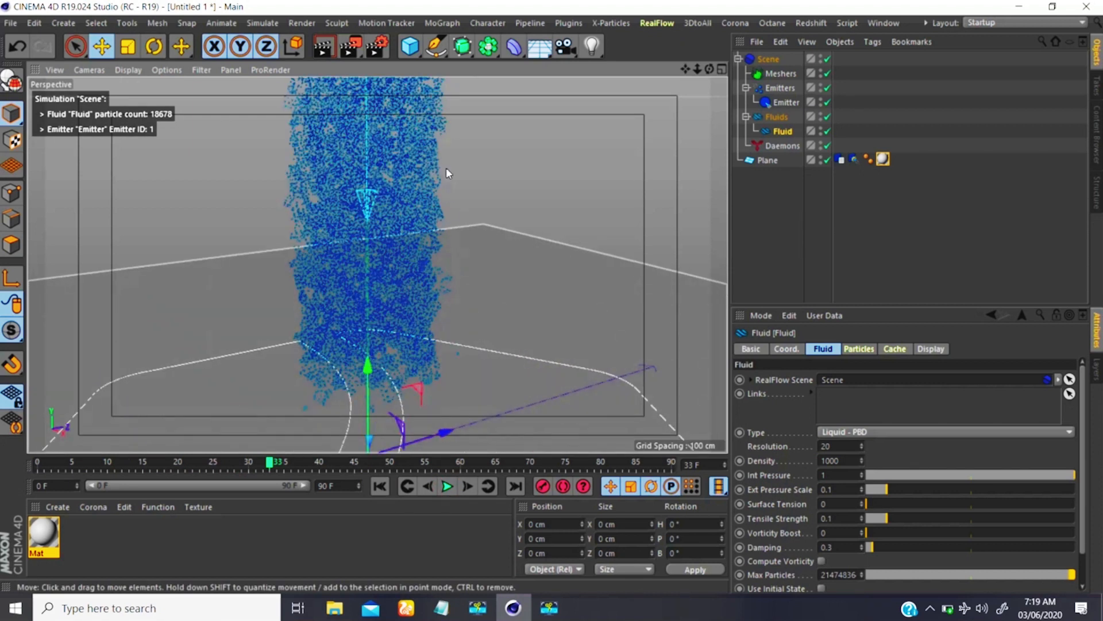
pyautogui.scroll(-5, 452, 108)
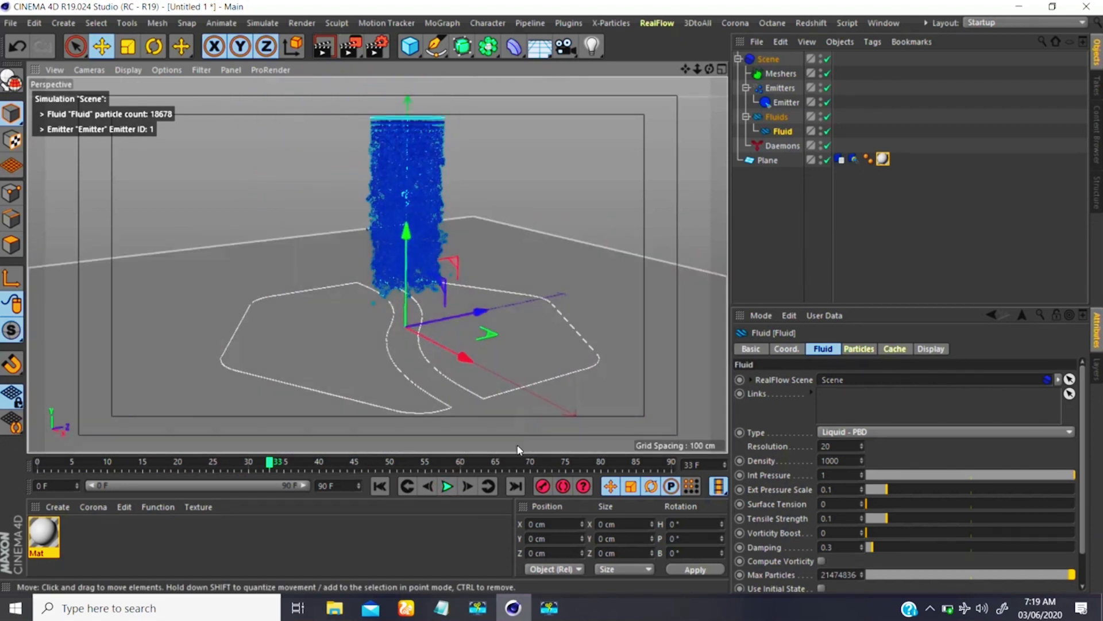
# Rewind the simulation to frame 0 and set the Fluid's Resolution back to 2.
pyautogui.click(380, 486)
pyautogui.click(837, 446)
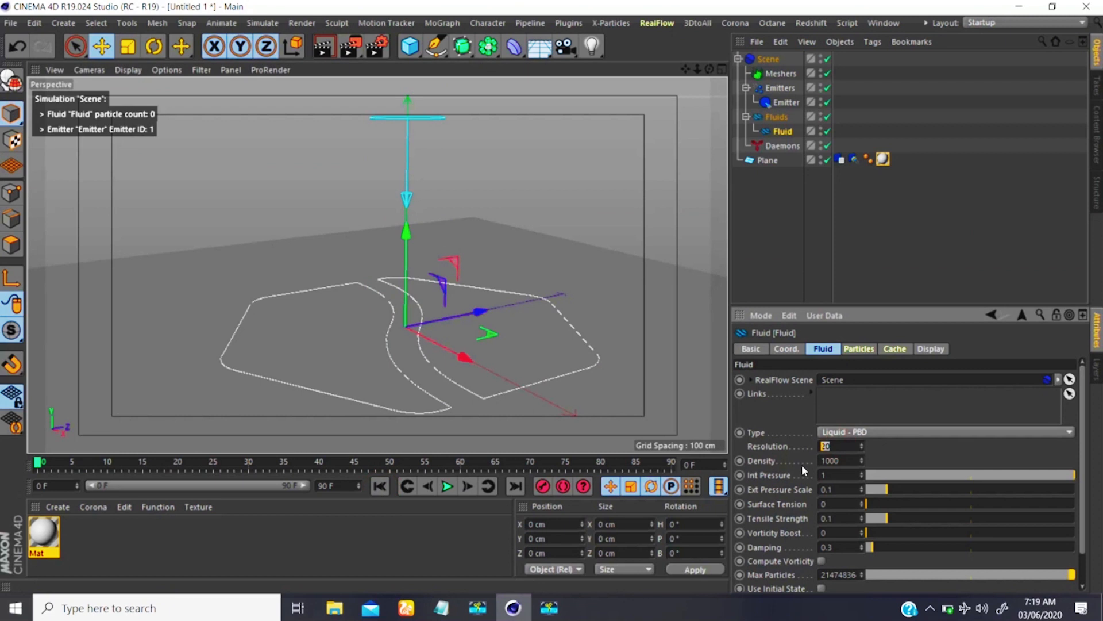
pyautogui.write('2')
pyautogui.press('Return')
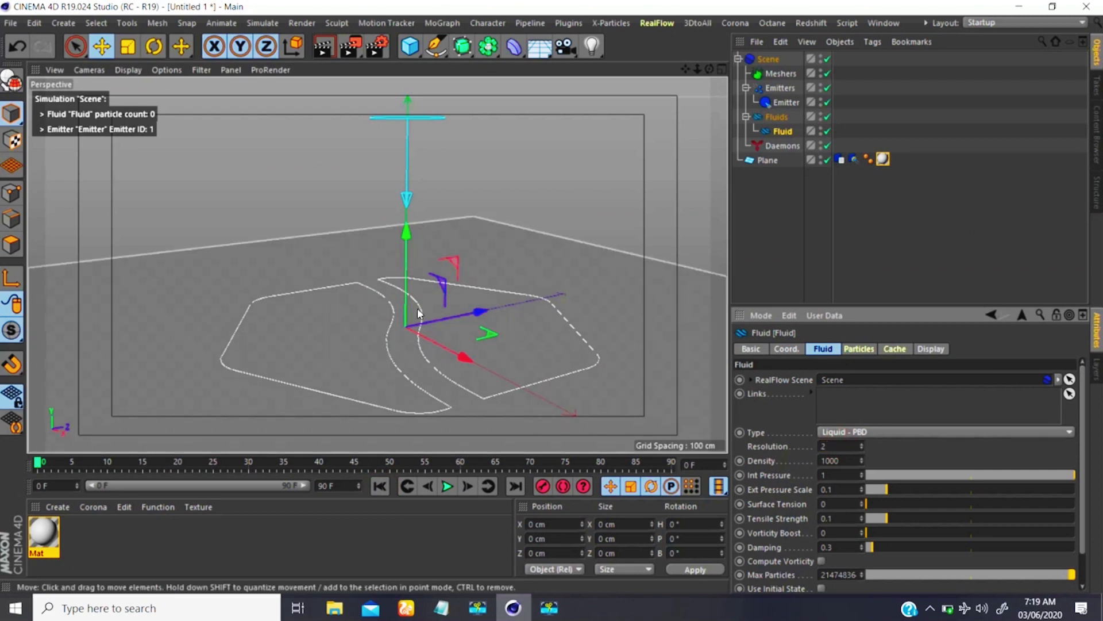
pyautogui.keyDown('alt'); pyautogui.moveTo(418, 313); pyautogui.dragTo(448, 239); pyautogui.keyUp('alt')
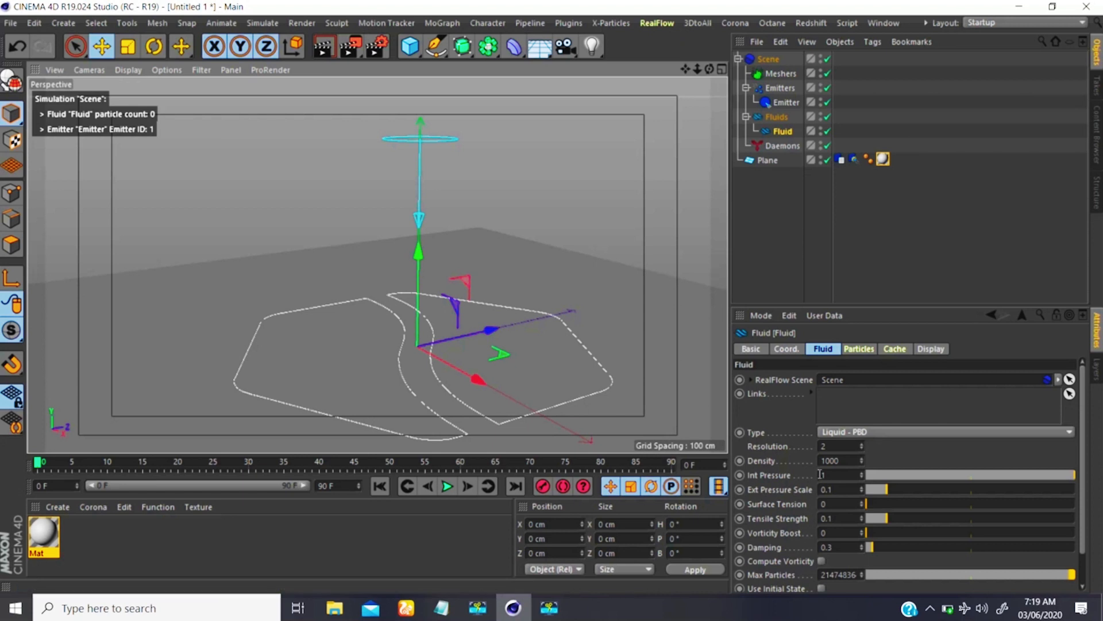
# Set the Fluid's Resolution to 30, play the simulation and view the paused particle column.
pyautogui.moveTo(840, 447); pyautogui.dragTo(647, 508)
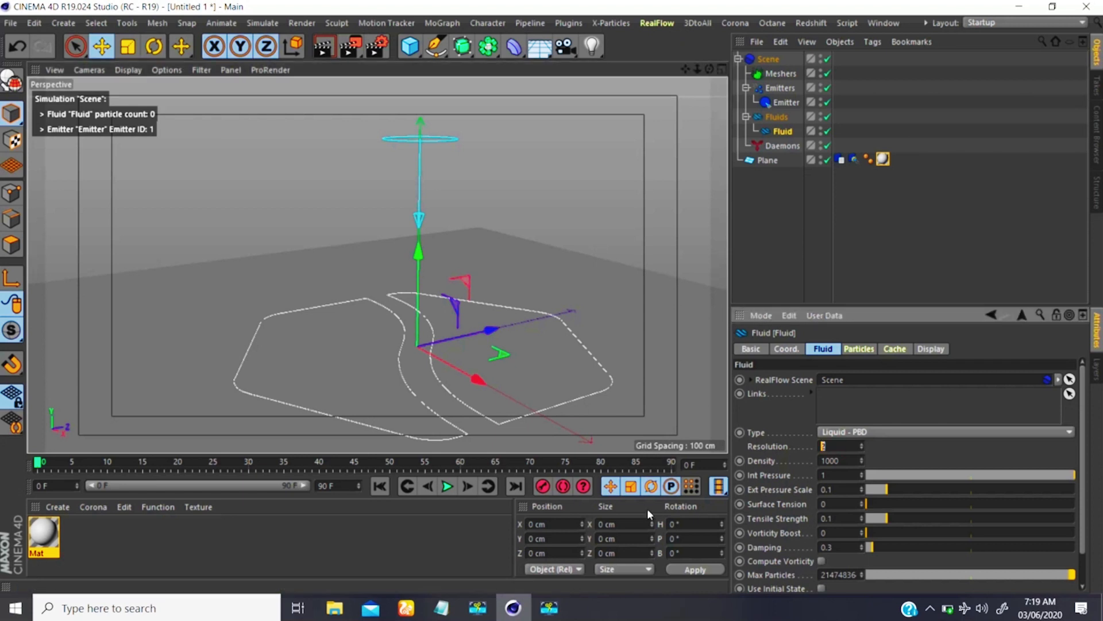
pyautogui.write('30')
pyautogui.click(446, 485)
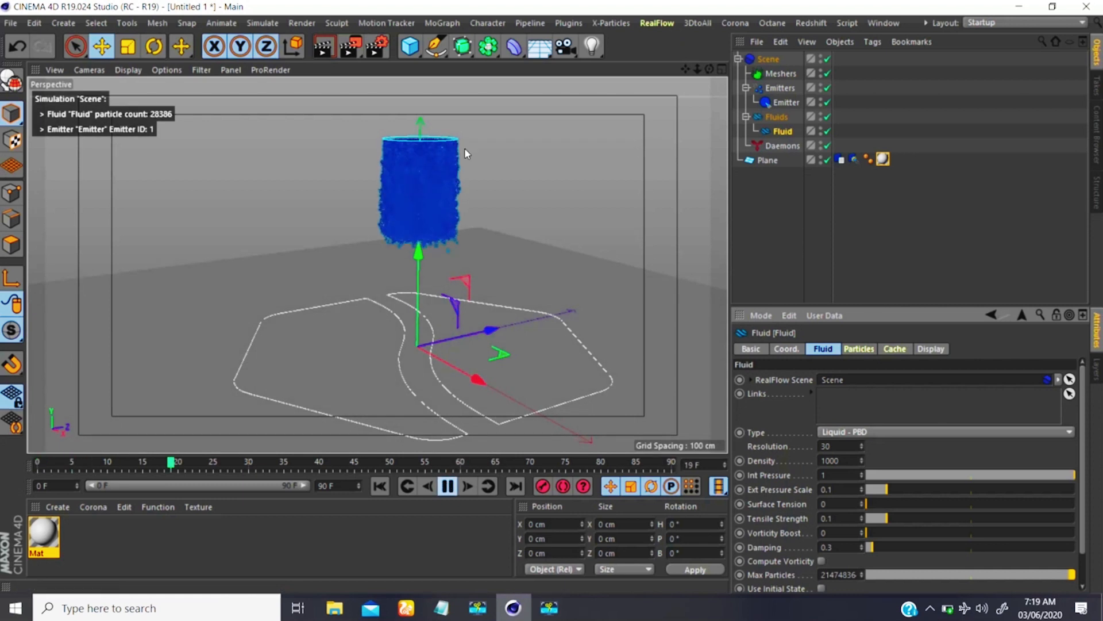
pyautogui.press('F8')
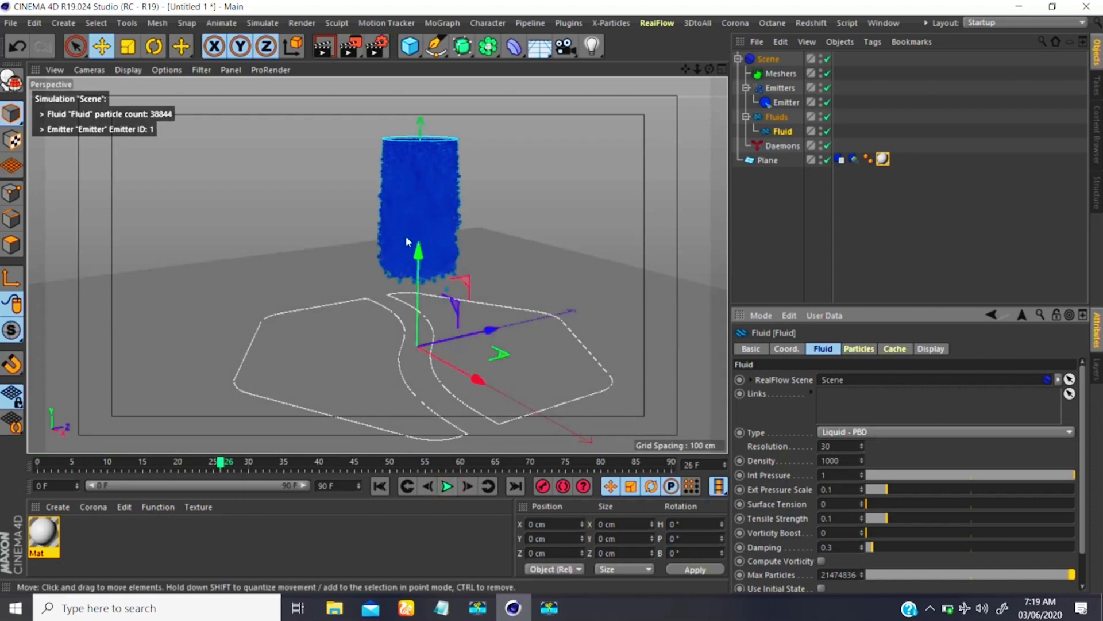
pyautogui.keyDown('alt'); pyautogui.moveTo(406, 236); pyautogui.dragTo(449, 194); pyautogui.keyUp('alt')
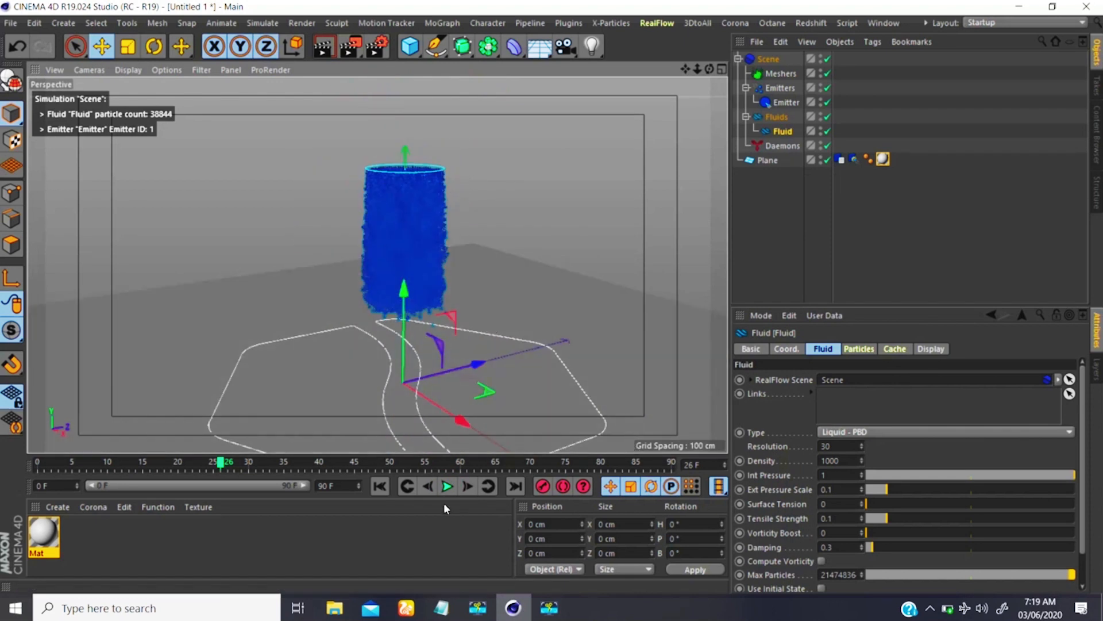
# Rewind to frame 0, set the Fluid's Resolution to 5, and open its Density value for editing.
pyautogui.hotkey('shift', 'f')
pyautogui.click(833, 445)
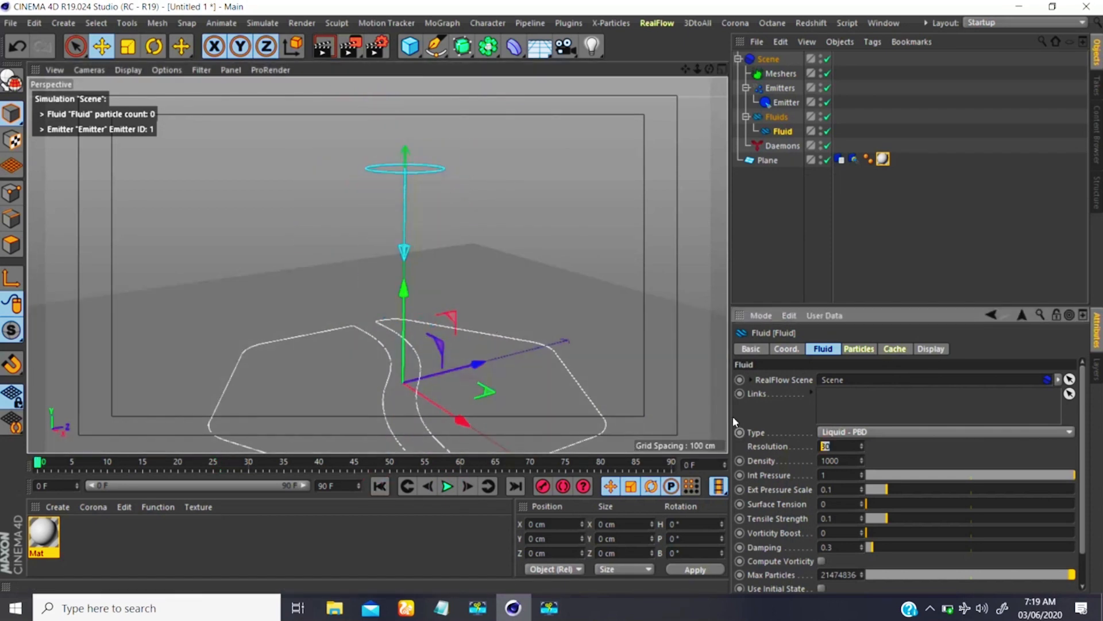
pyautogui.write('5')
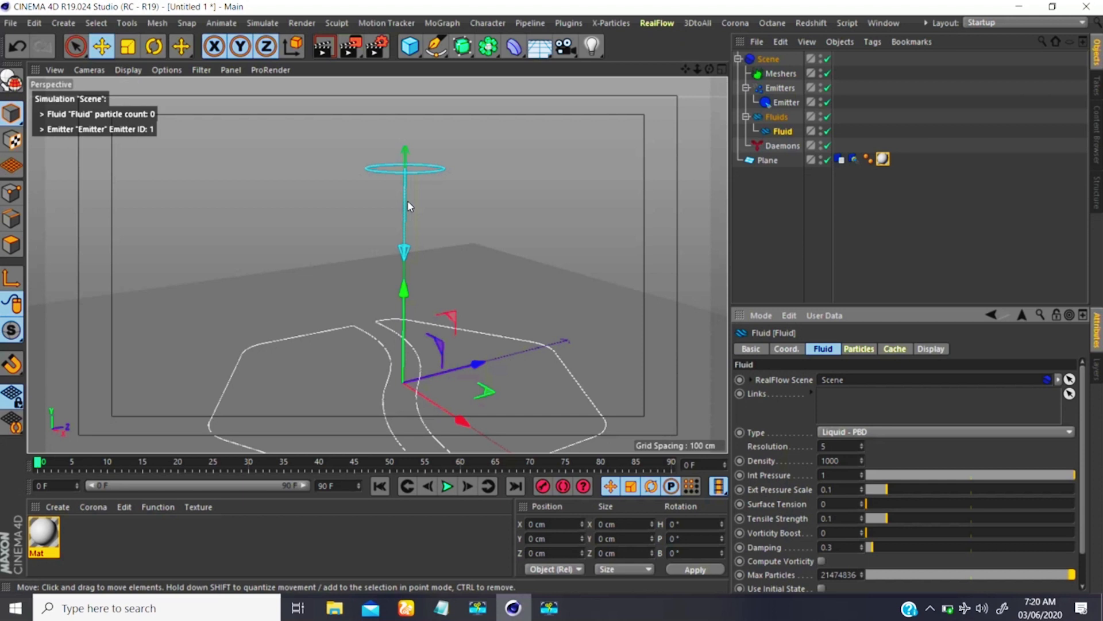
pyautogui.click(844, 461)
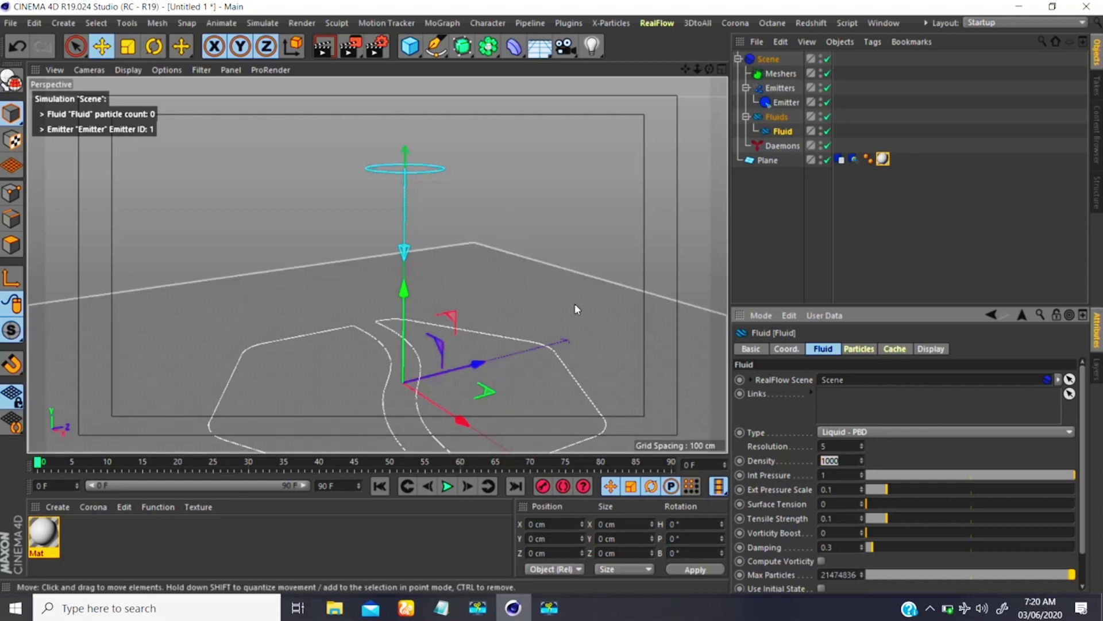
# Try a Density of 300 on the Fluid and restore the value to 1000.
pyautogui.moveTo(848, 460); pyautogui.dragTo(787, 465)
pyautogui.click(839, 461)
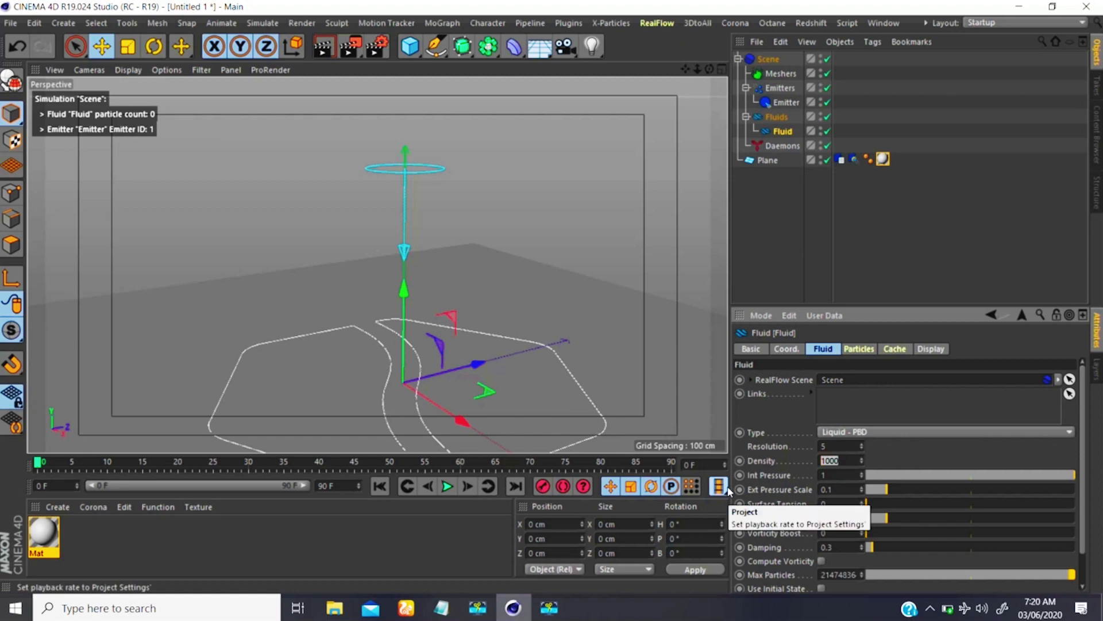
pyautogui.write('300')
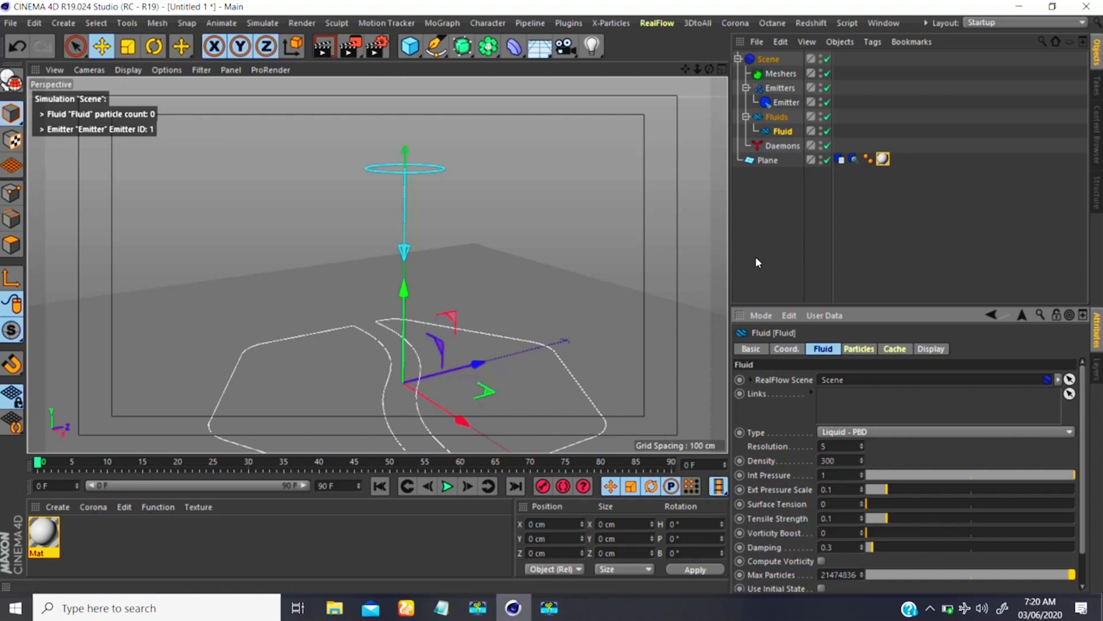
pyautogui.click(836, 461)
pyautogui.write('1000')
# Play the simulation to frame 14 and limit the Fluid's Max Particles to 4000.
pyautogui.scroll(-8, 529, 360)
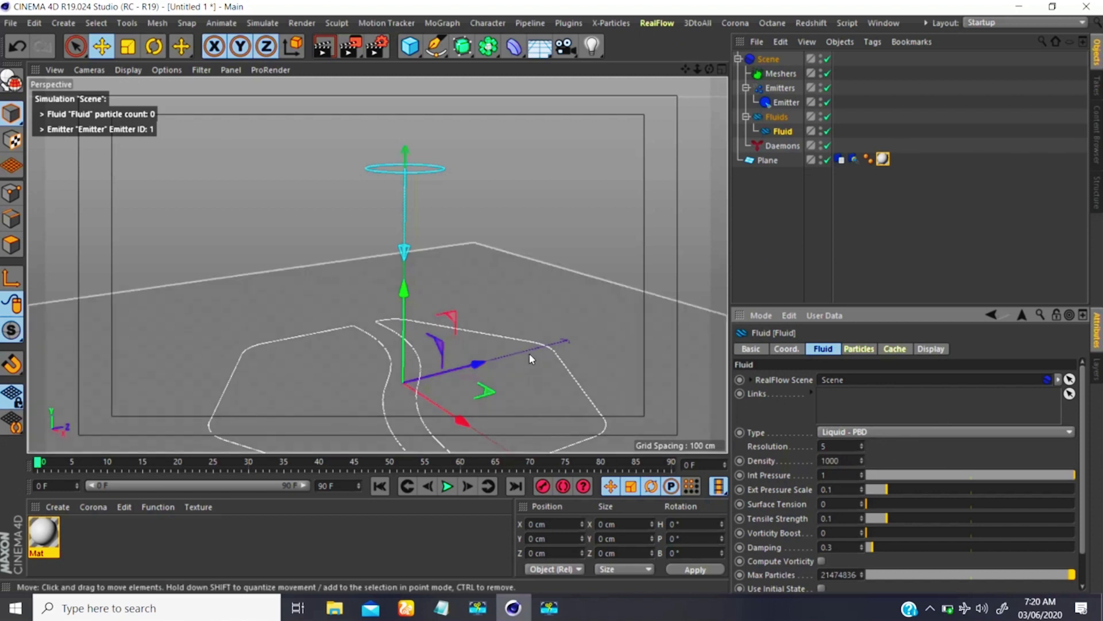
pyautogui.scroll(8, 433, 252)
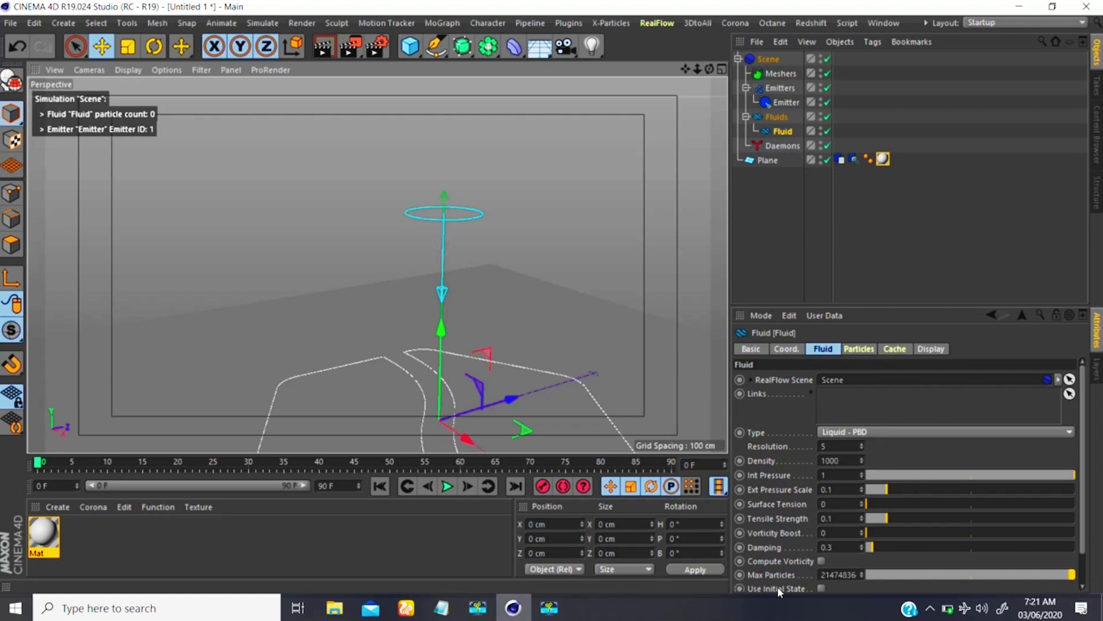
pyautogui.click(1079, 503)
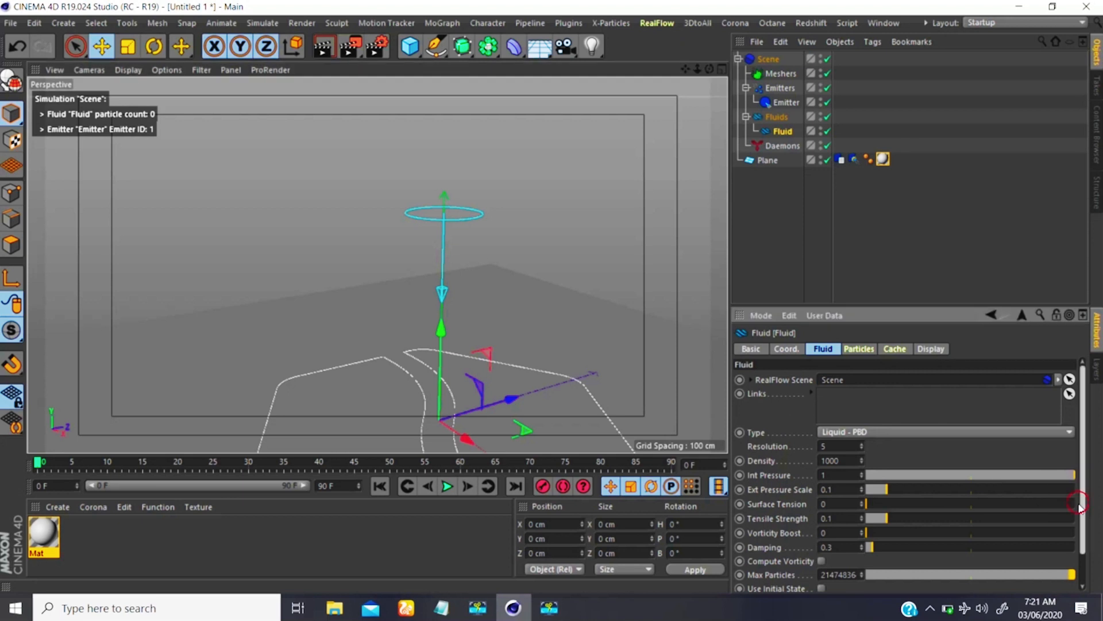
pyautogui.scroll(-2, 855, 574)
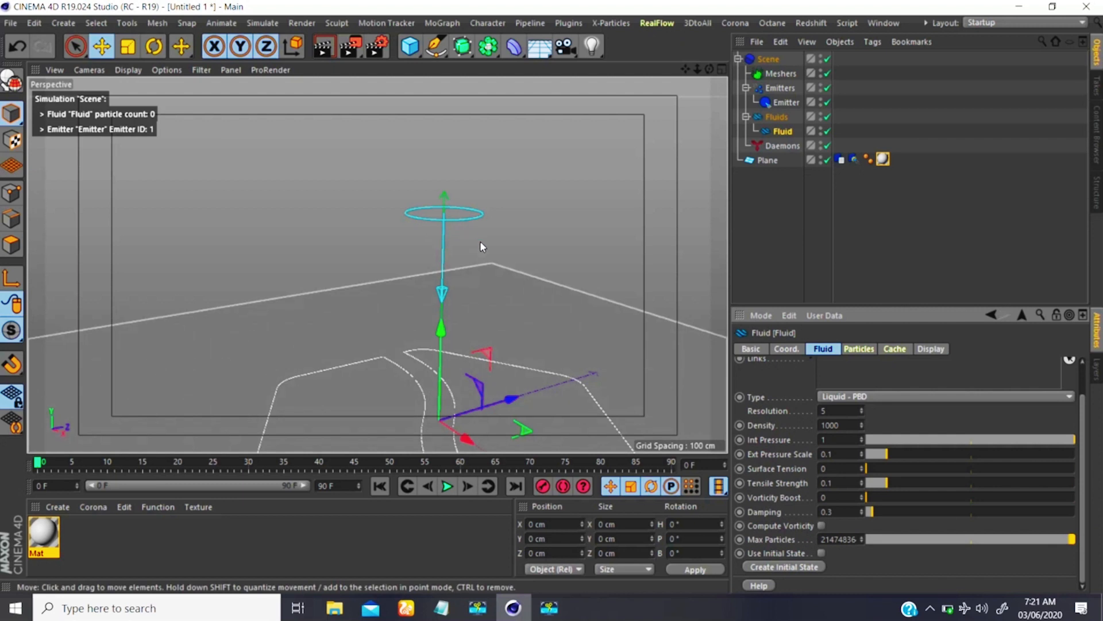
pyautogui.click(448, 485)
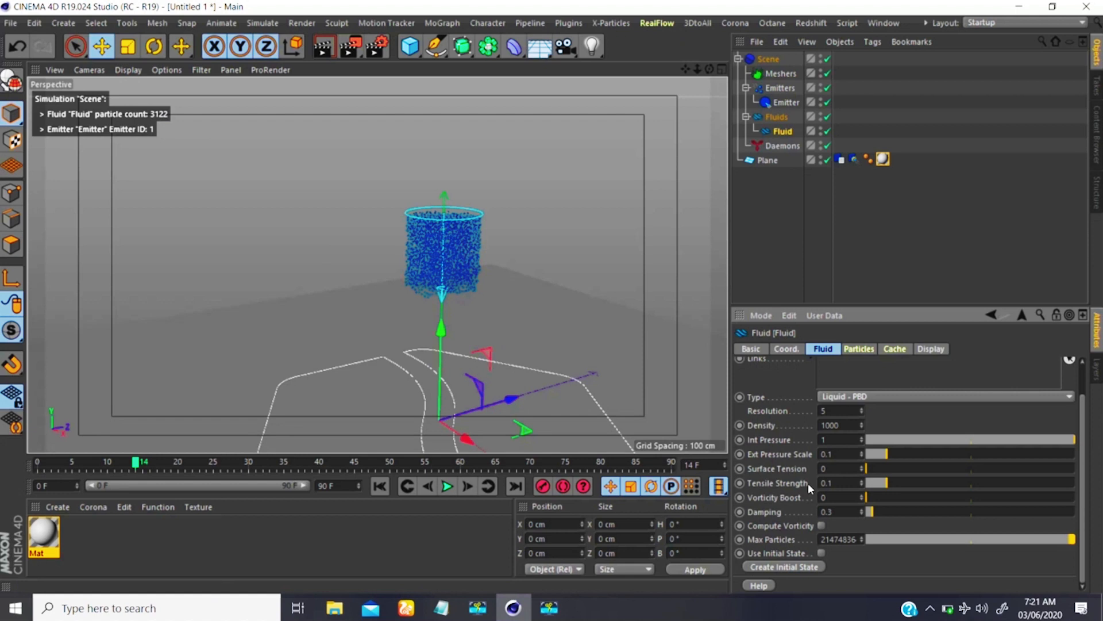
pyautogui.doubleClick(826, 540)
pyautogui.write('4')
pyautogui.press('Return')
pyautogui.write('000')
pyautogui.press('Return')
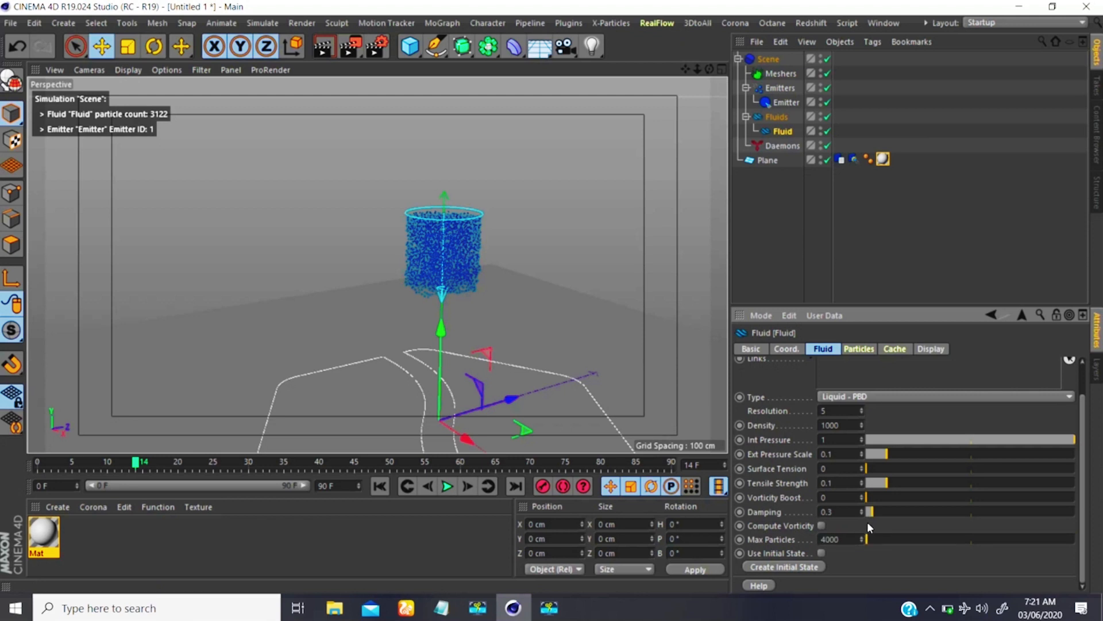
# Replay the simulation from frame 0, pause it at frame 64 and create an initial state from the spread fluid.
pyautogui.click(380, 486)
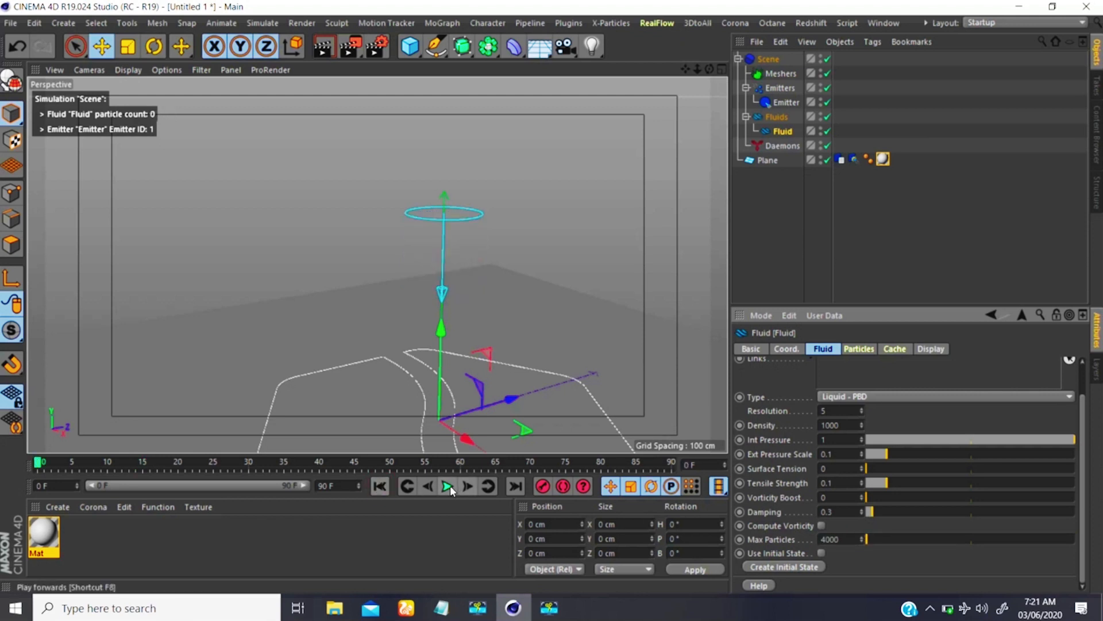
pyautogui.click(446, 487)
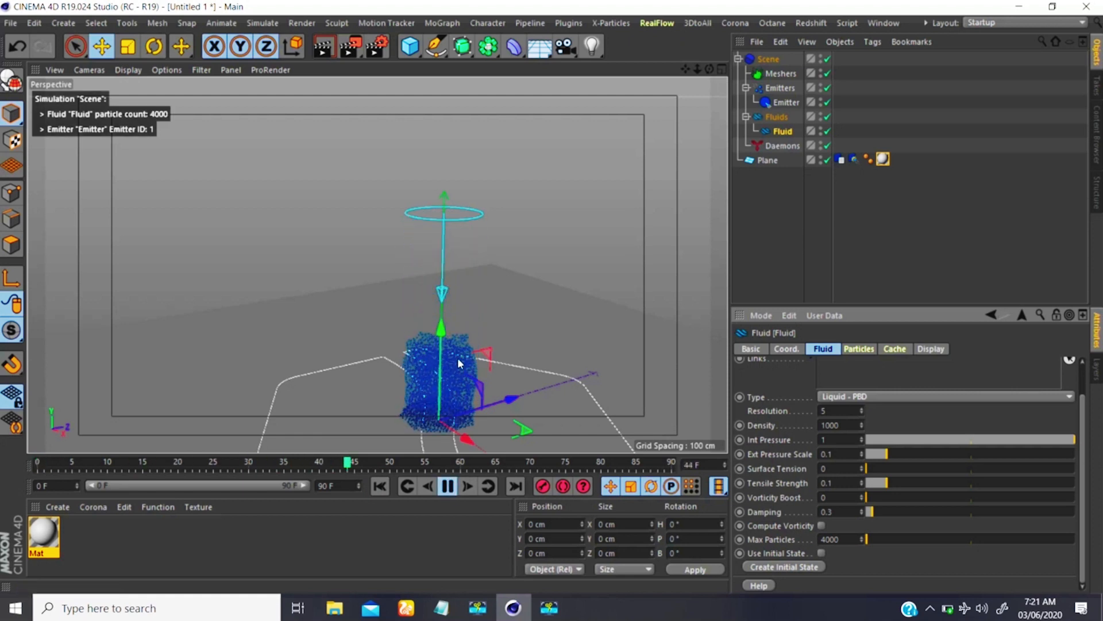
pyautogui.keyDown('alt'); pyautogui.moveTo(456, 368); pyautogui.dragTo(456, 340); pyautogui.keyUp('alt')
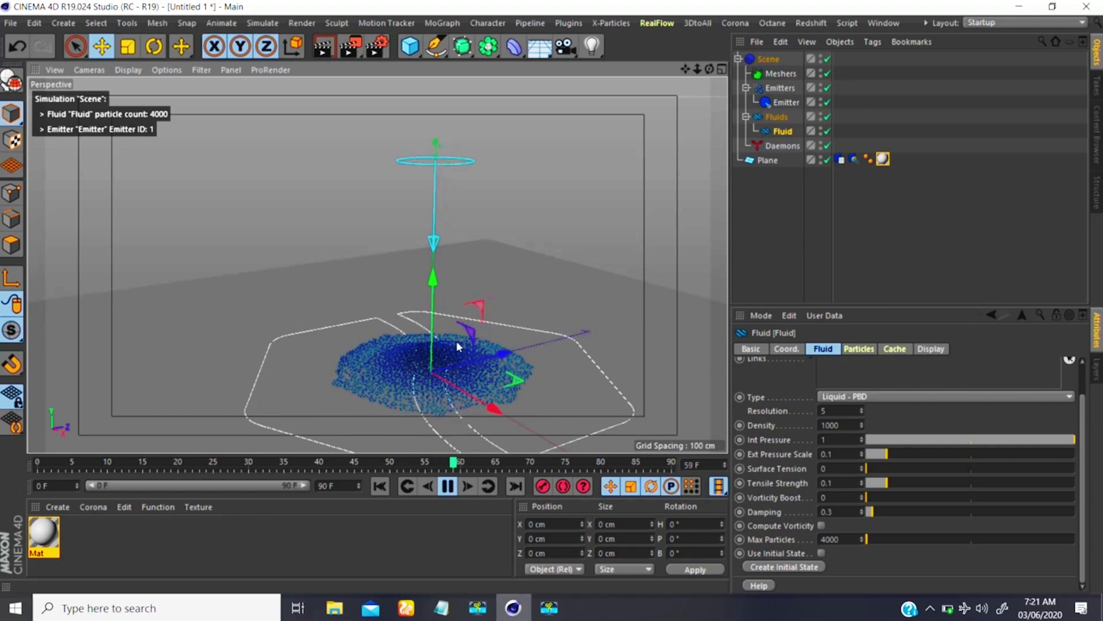
pyautogui.click(448, 486)
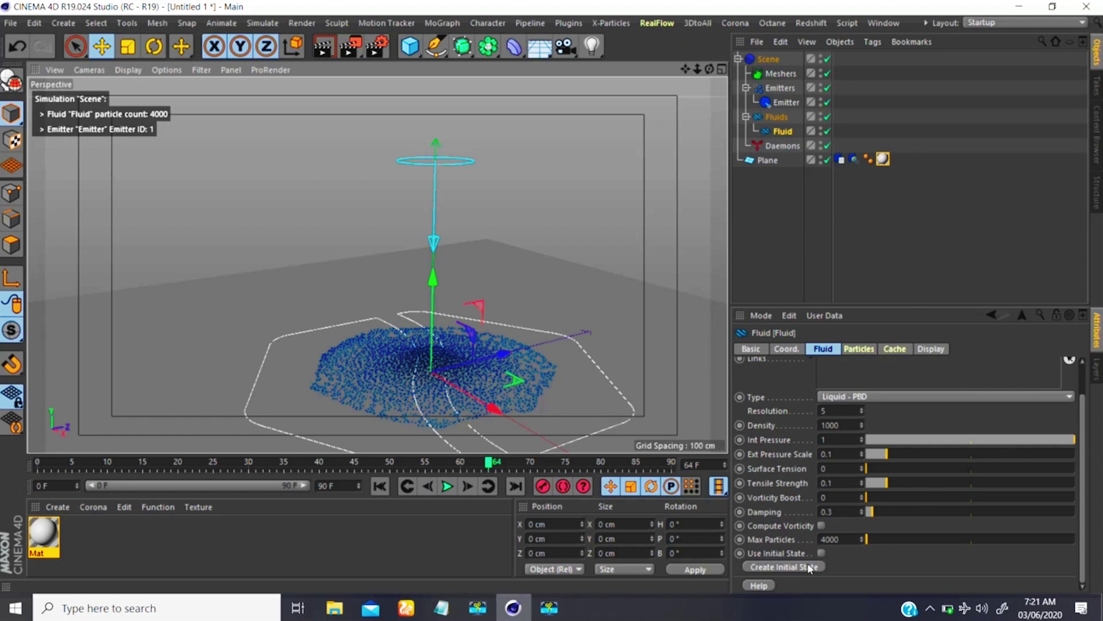
pyautogui.keyDown('alt'); pyautogui.moveTo(429, 362); pyautogui.dragTo(418, 329, button='middle'); pyautogui.keyUp('alt')
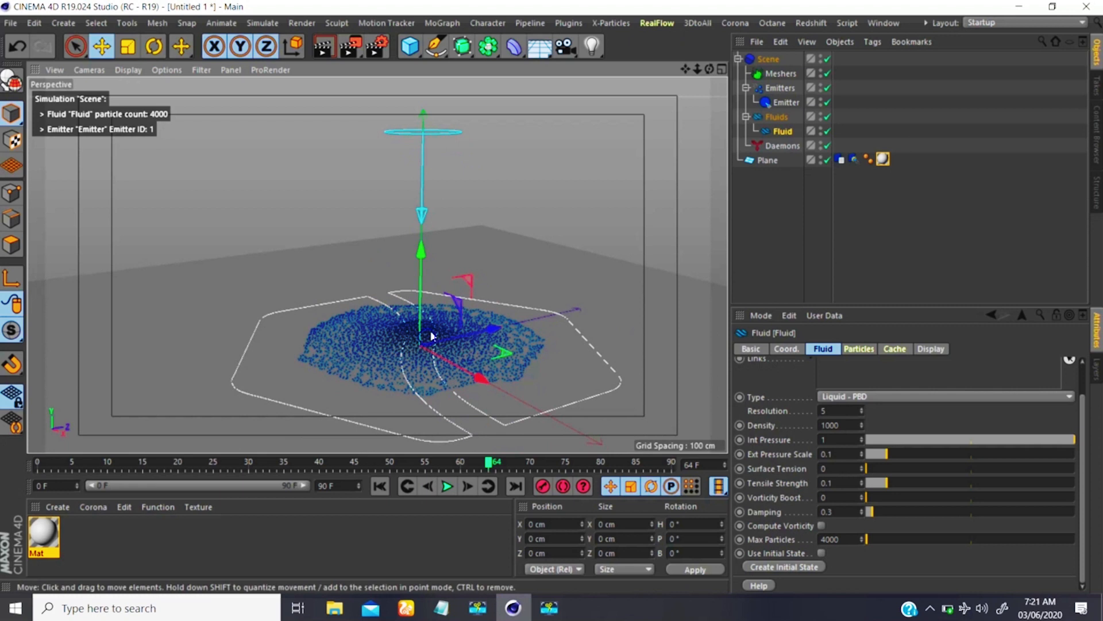
pyautogui.scroll(3, 429, 335)
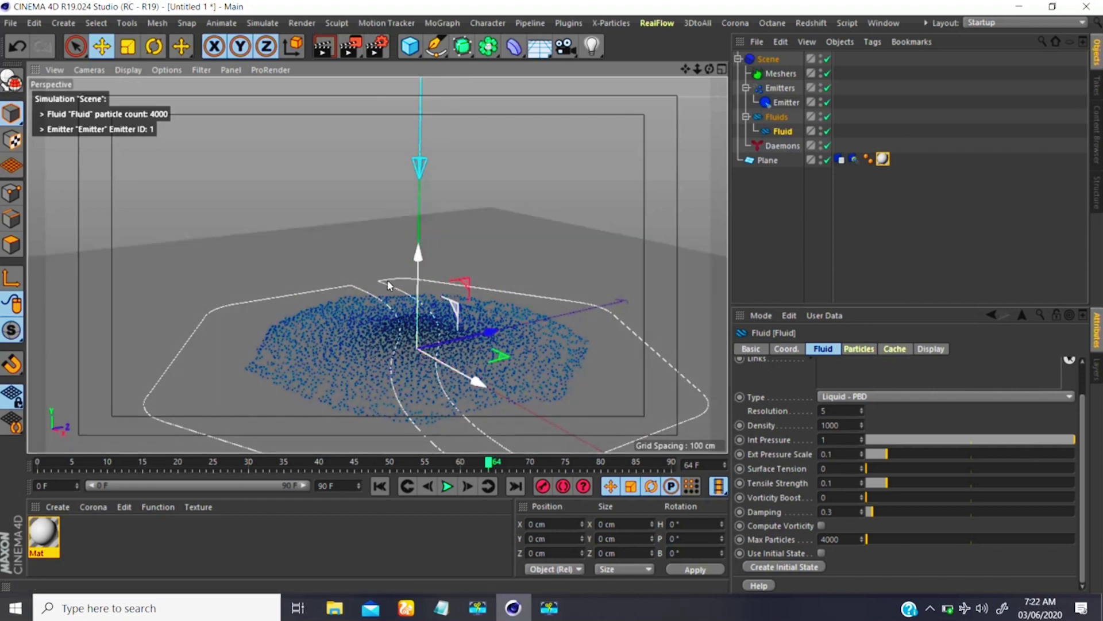
pyautogui.click(785, 567)
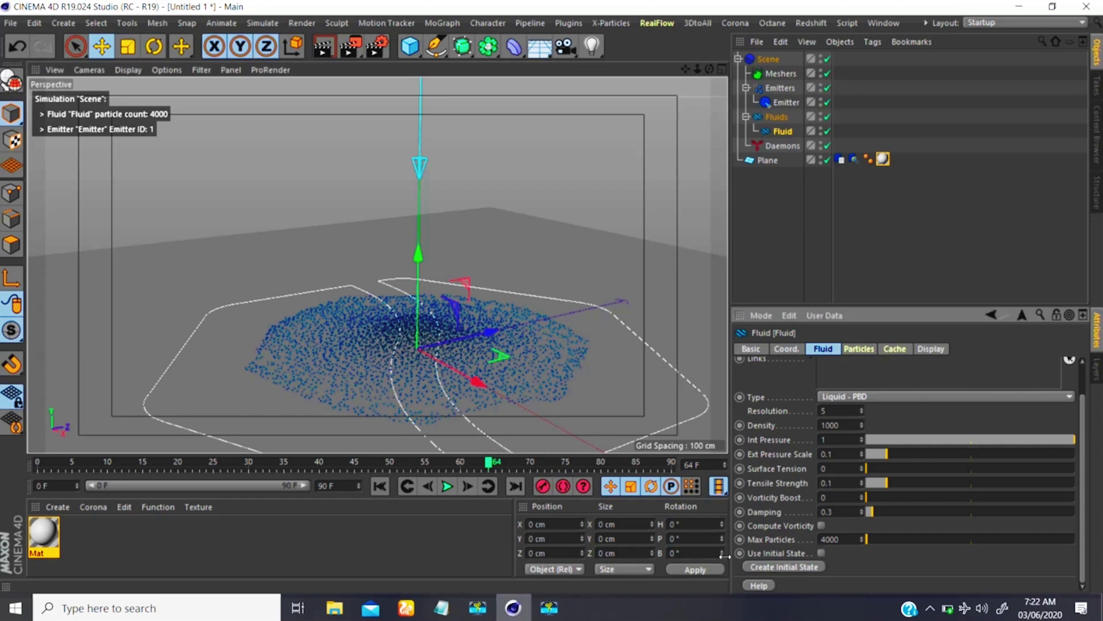
# Rewind to frame 0 and play the simulation to frame 65 to check how the fluid starts and spreads.
pyautogui.click(380, 486)
pyautogui.scroll(-5, 429, 324)
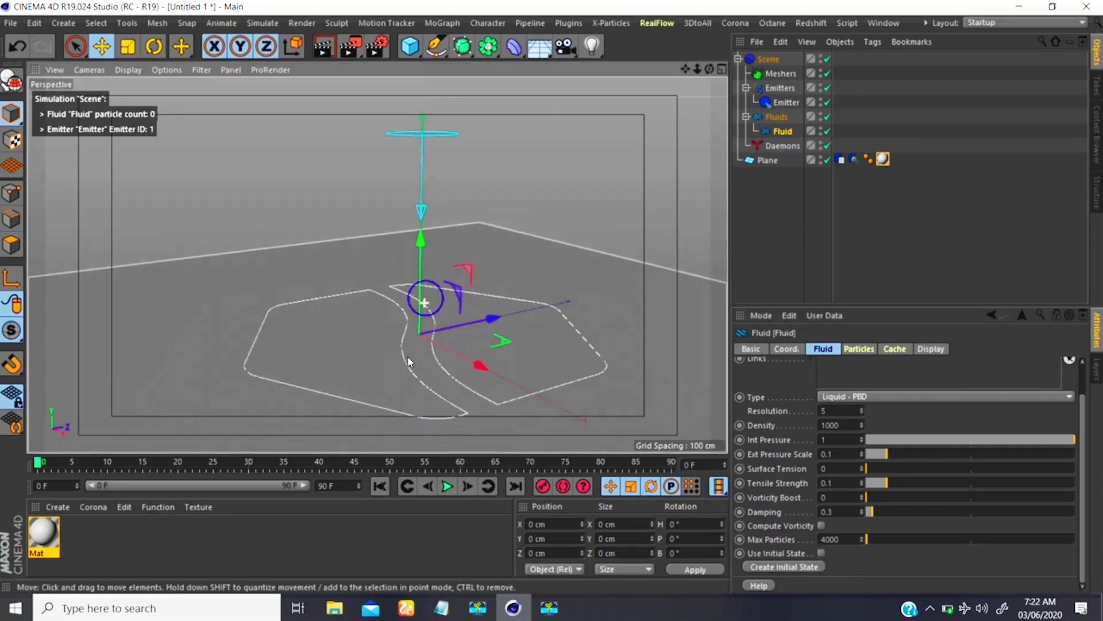
pyautogui.click(447, 486)
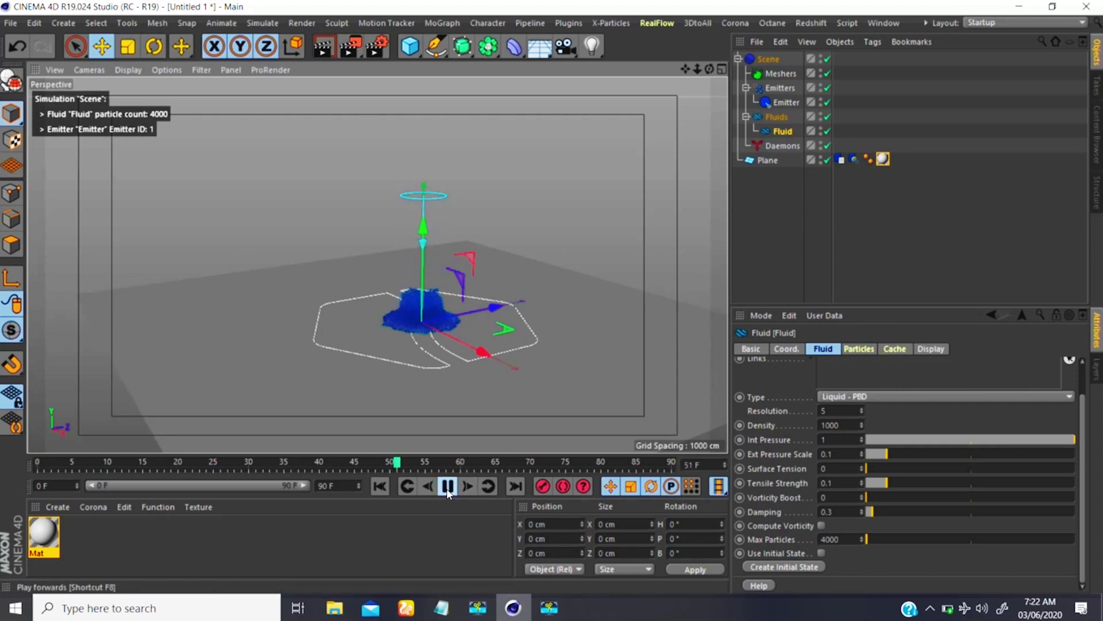
pyautogui.click(447, 486)
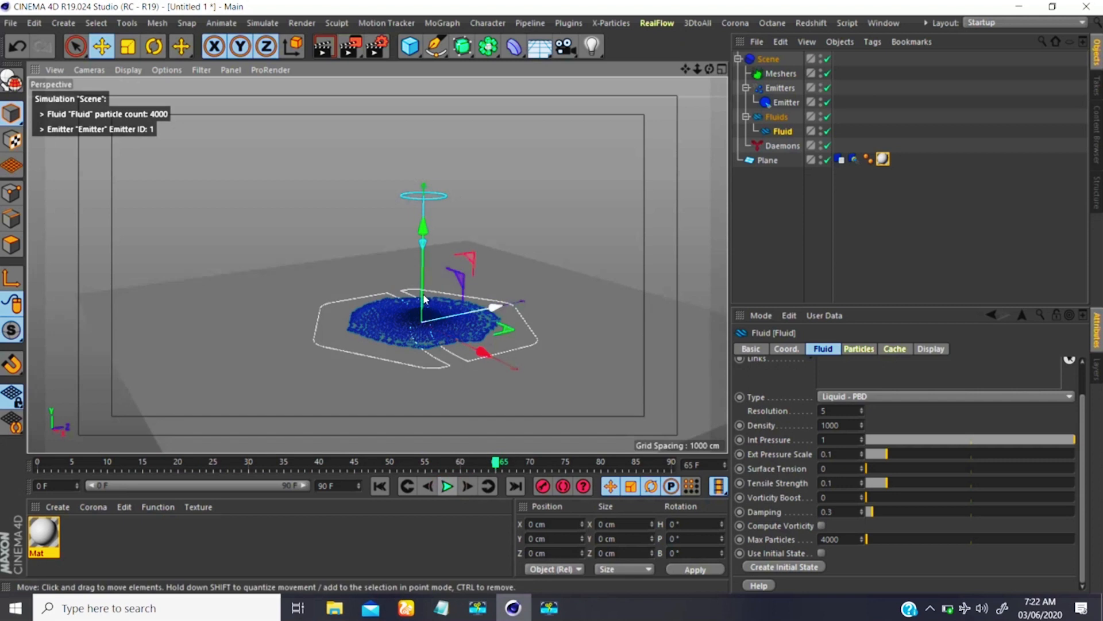
# Enable Use Initial State on the Fluid and play the simulation from frame 0 to frame 20.
pyautogui.click(822, 553)
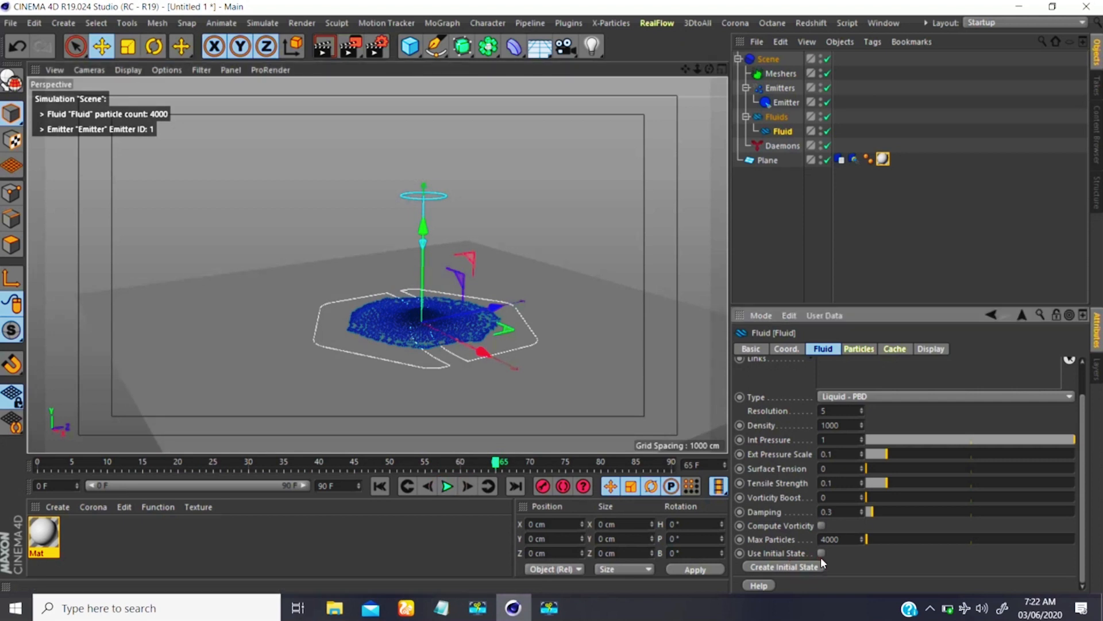
pyautogui.click(380, 486)
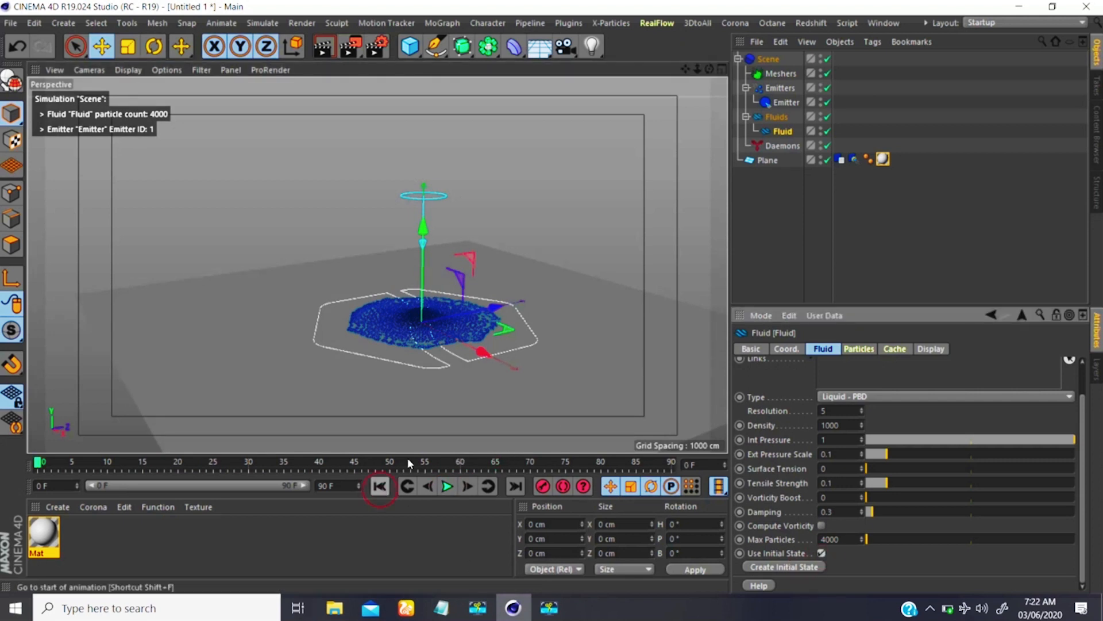
pyautogui.scroll(2, 441, 290)
pyautogui.click(447, 486)
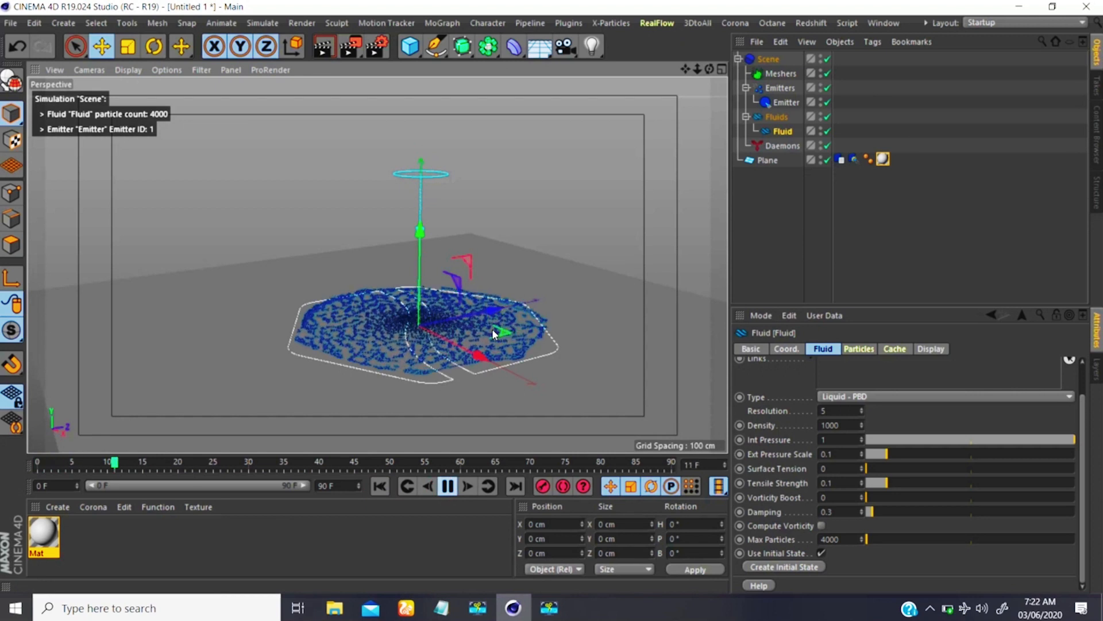
pyautogui.click(447, 486)
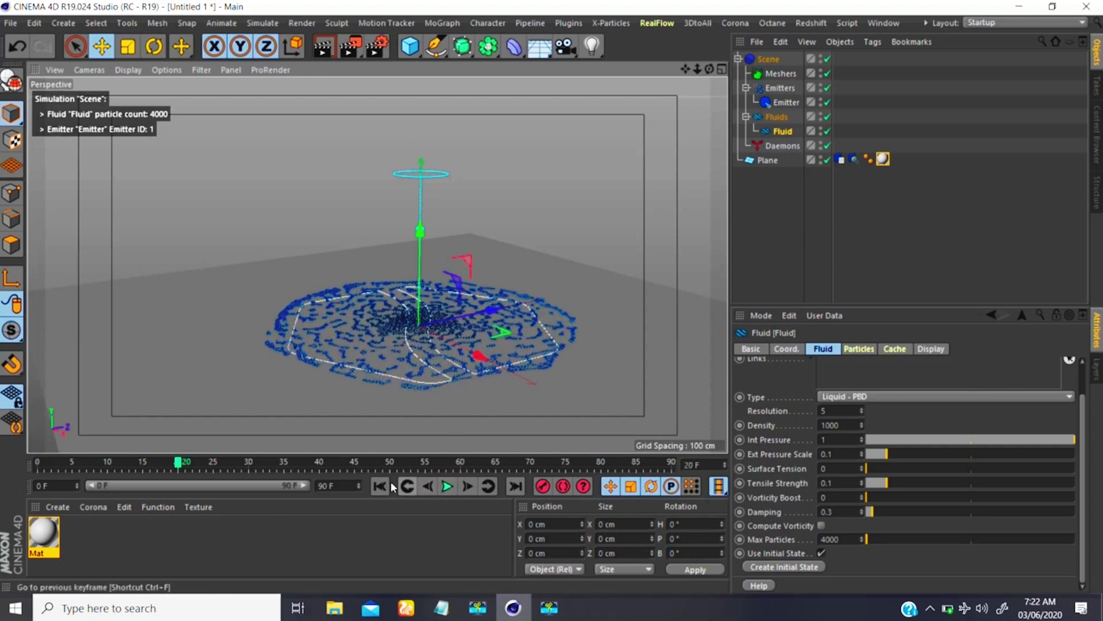
# Turn off Use Initial State and reset the simulation to an empty frame 0 by briefly playing and rewinding it.
pyautogui.click(380, 486)
pyautogui.click(821, 553)
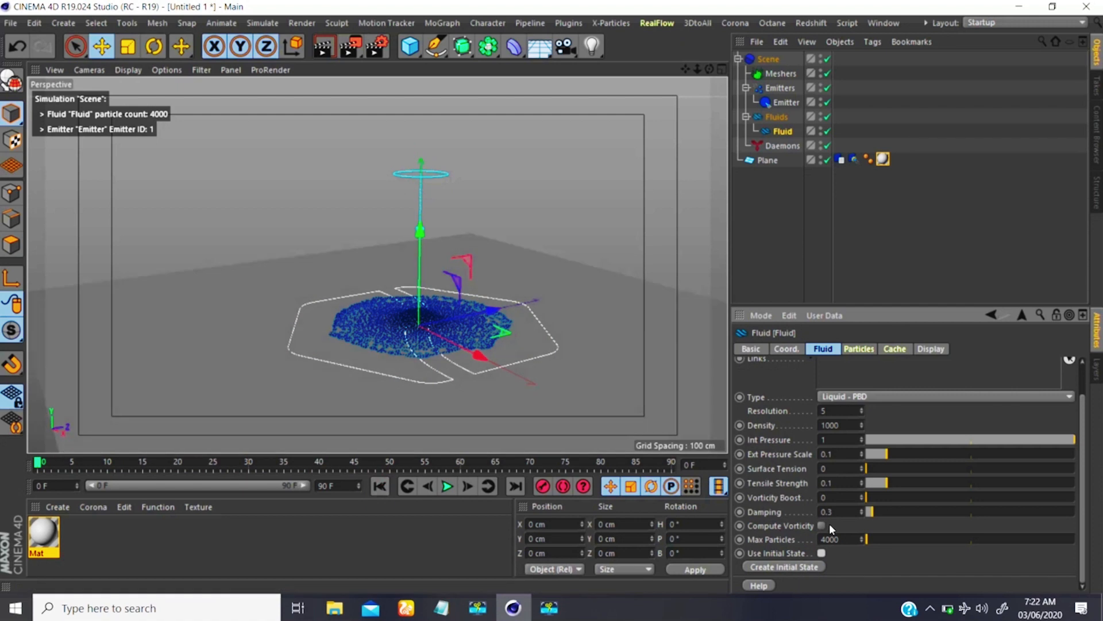
pyautogui.scroll(-1, 463, 333)
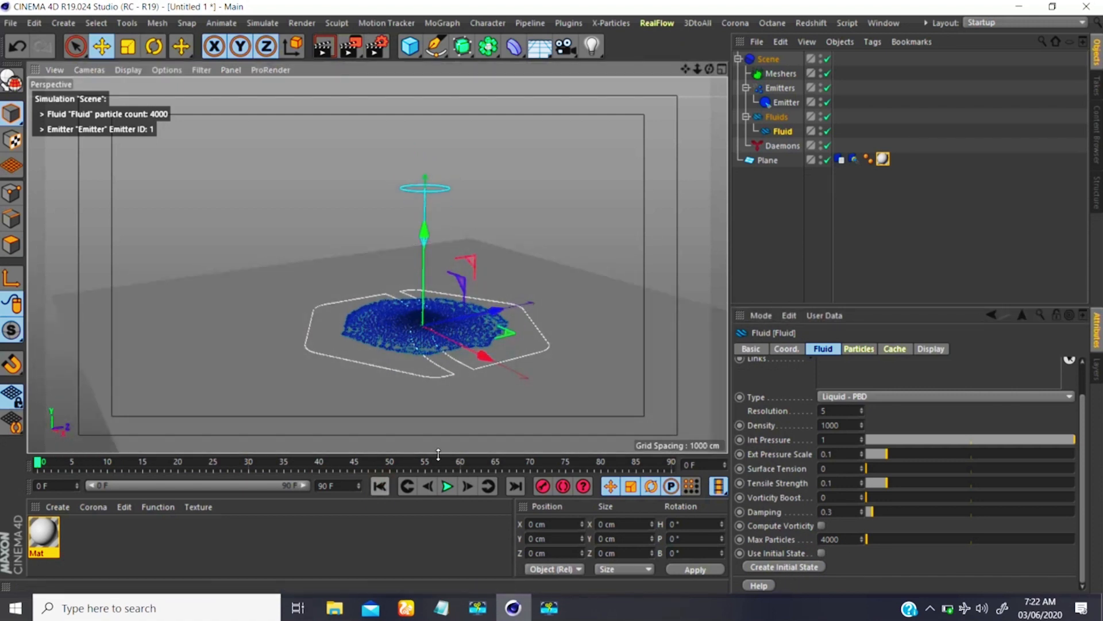
pyautogui.click(447, 486)
pyautogui.click(447, 486)
pyautogui.click(380, 486)
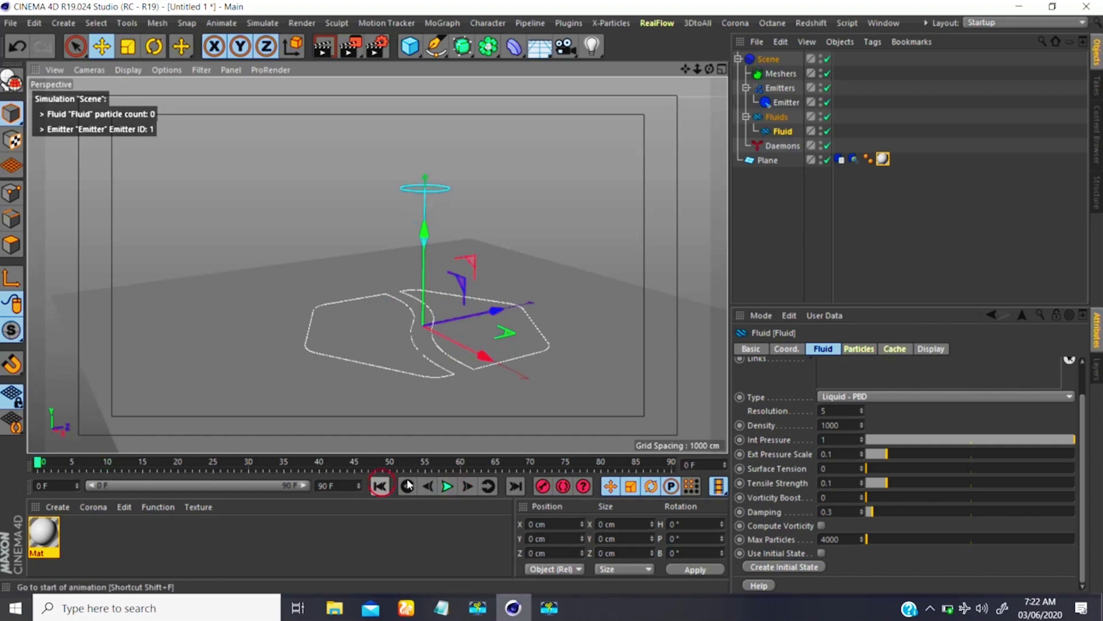
# Look through the Fluid's Particles, Cache and Display settings.
pyautogui.click(860, 350)
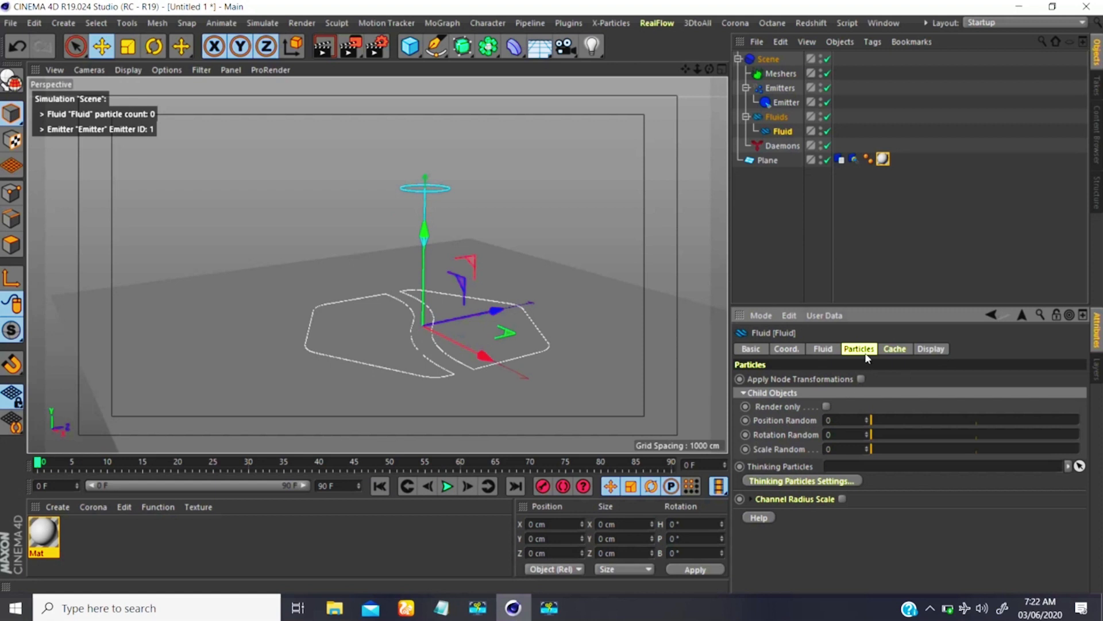
pyautogui.click(894, 349)
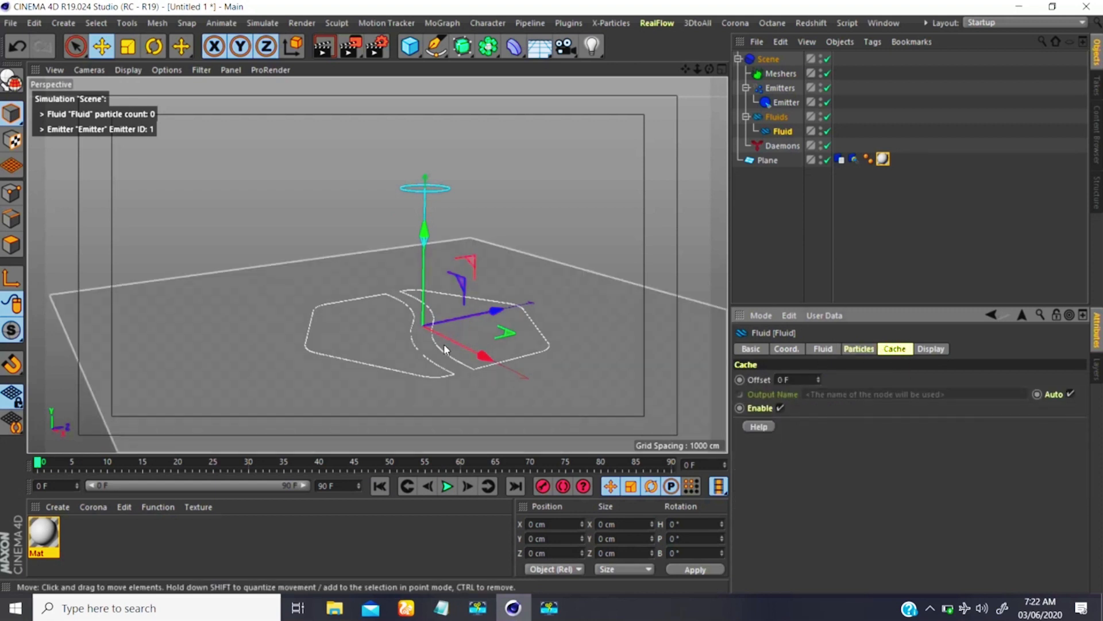
pyautogui.click(931, 349)
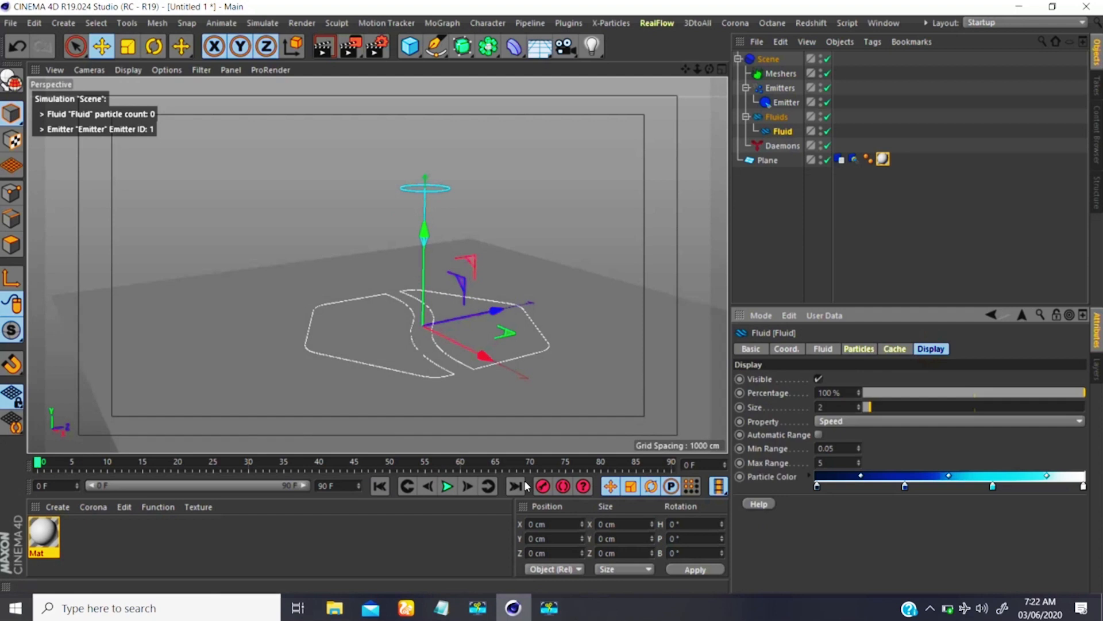
# Play the simulation to frame 14 and increase the Fluid's particle display Size to 11.
pyautogui.click(446, 486)
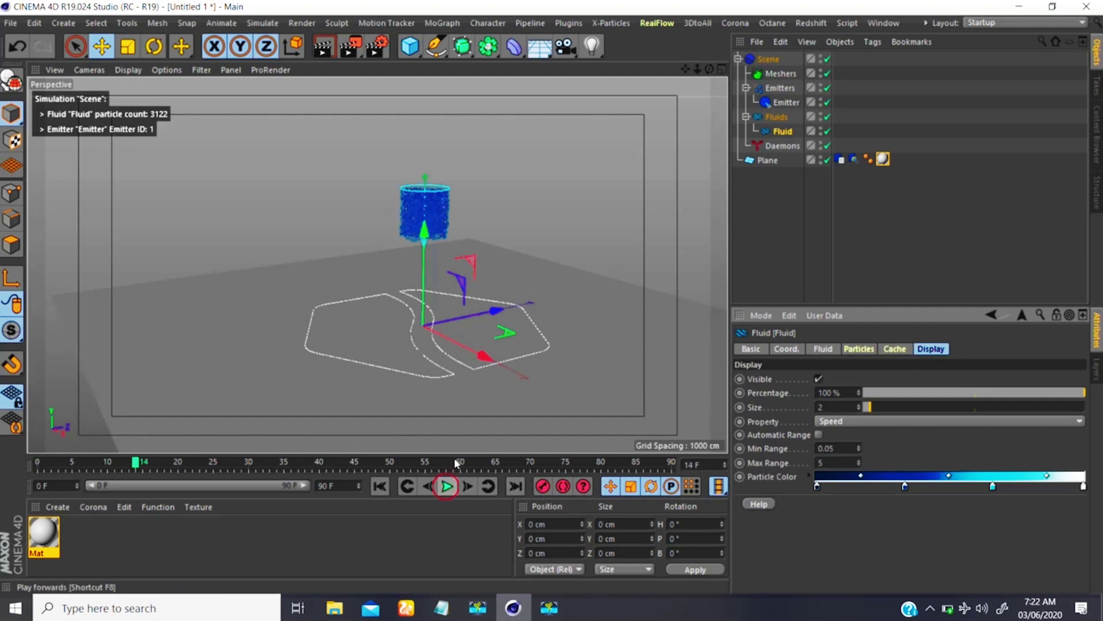
pyautogui.scroll(5, 443, 229)
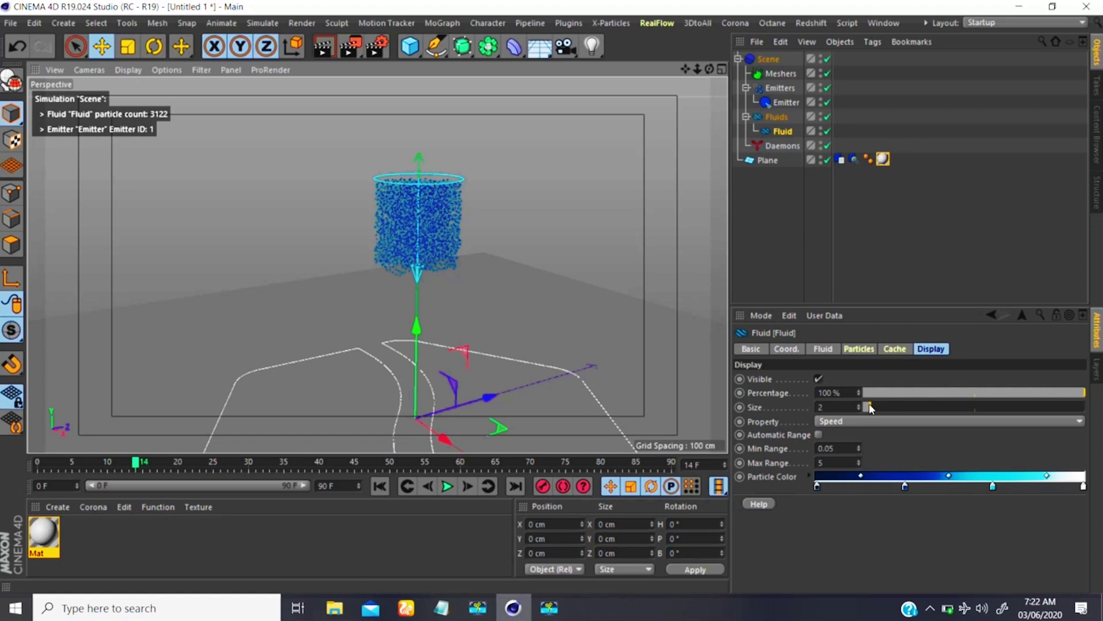
pyautogui.moveTo(872, 410)
pyautogui.mouseDown()
pyautogui.moveTo(922, 414)
pyautogui.moveTo(891, 413)
pyautogui.mouseUp()
pyautogui.keyDown('alt'); pyautogui.moveTo(451, 205); pyautogui.dragTo(491, 199, button='right'); pyautogui.keyUp('alt')
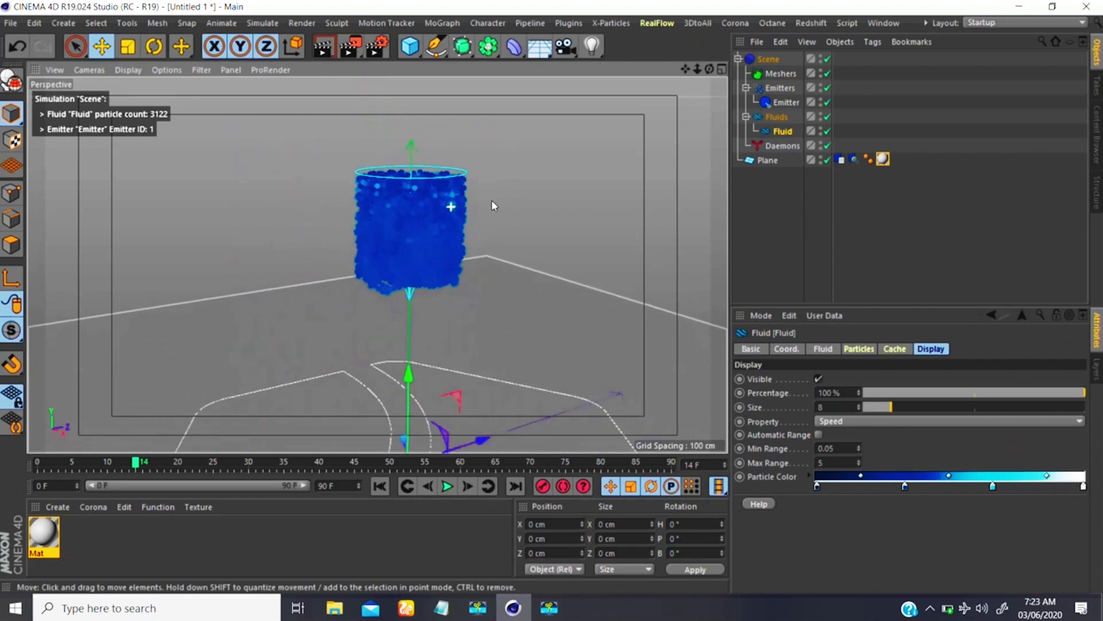
pyautogui.click(902, 409)
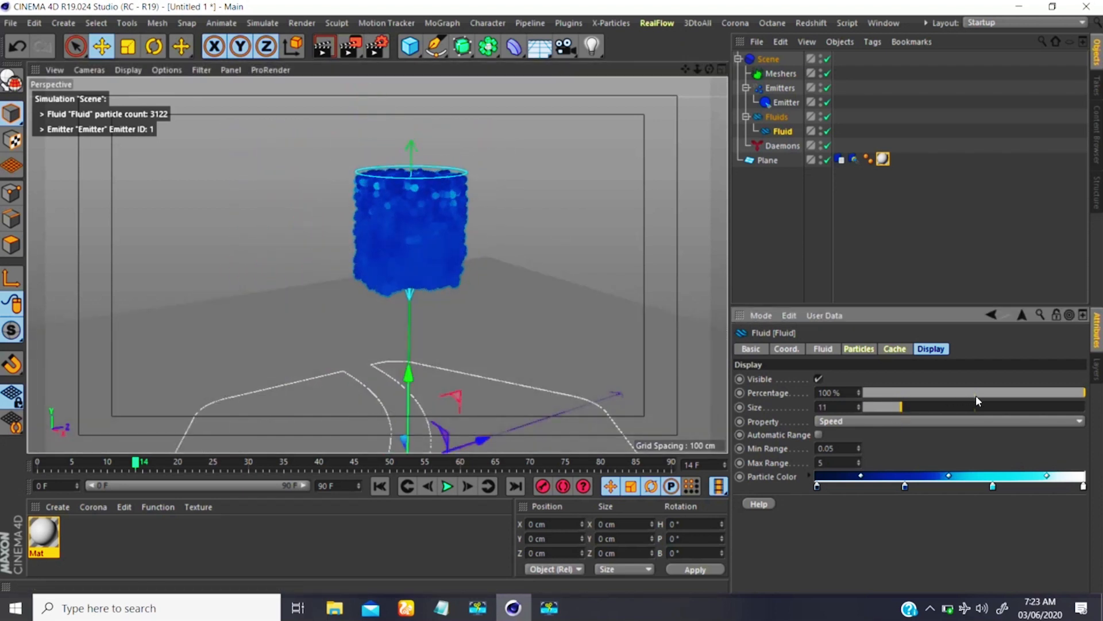
# Reduce the Fluid's displayed particle Percentage to 10%.
pyautogui.moveTo(975, 396); pyautogui.dragTo(905, 394)
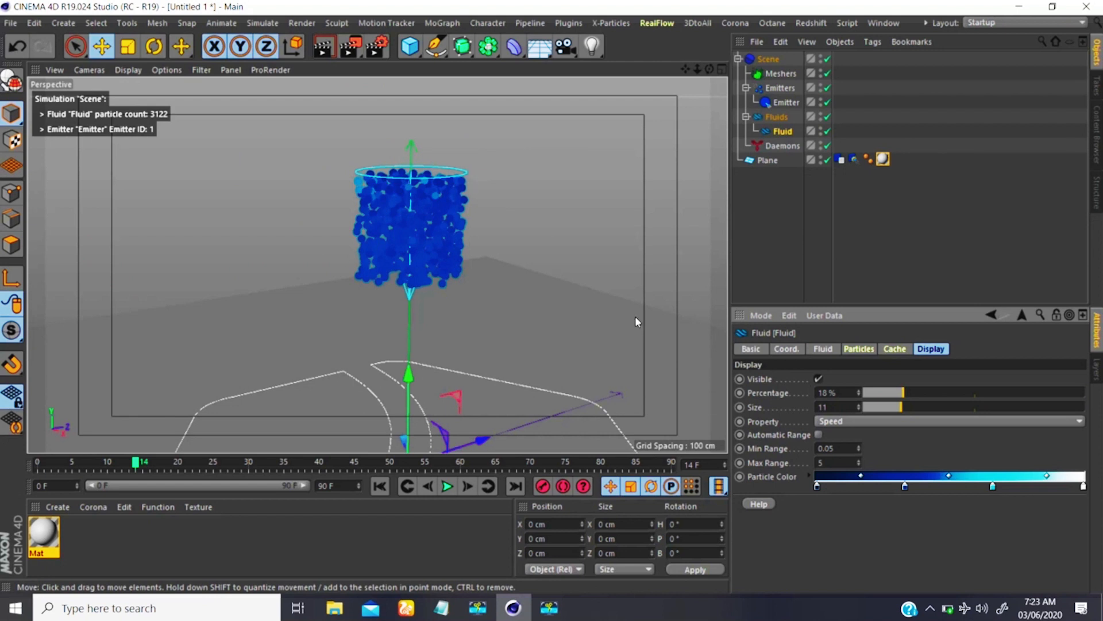
pyautogui.doubleClick(833, 392)
pyautogui.write('10')
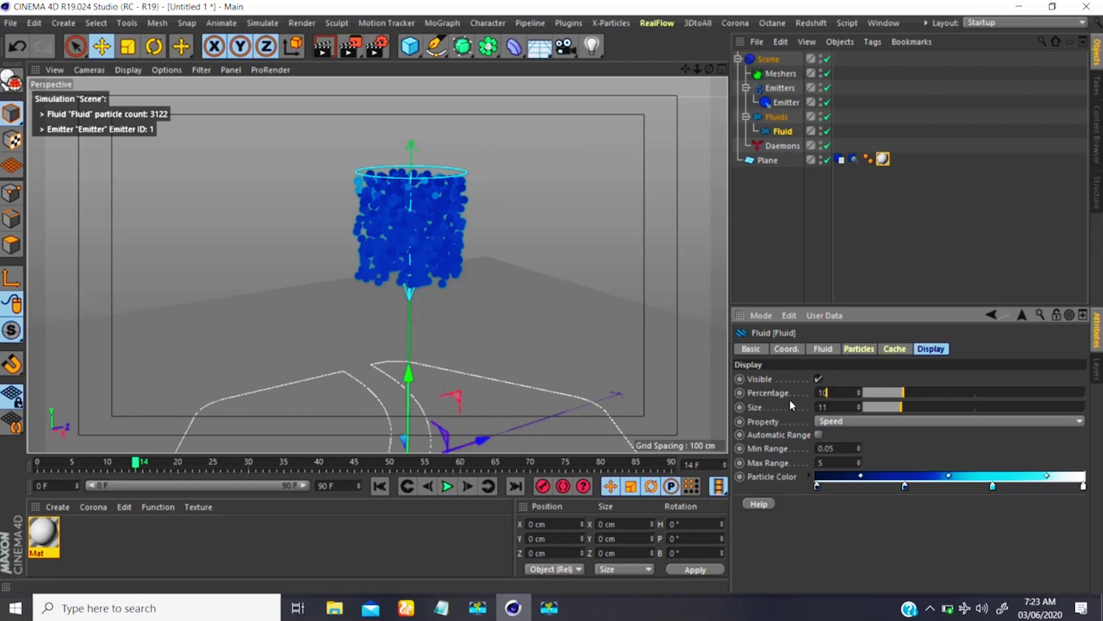
pyautogui.press('Return')
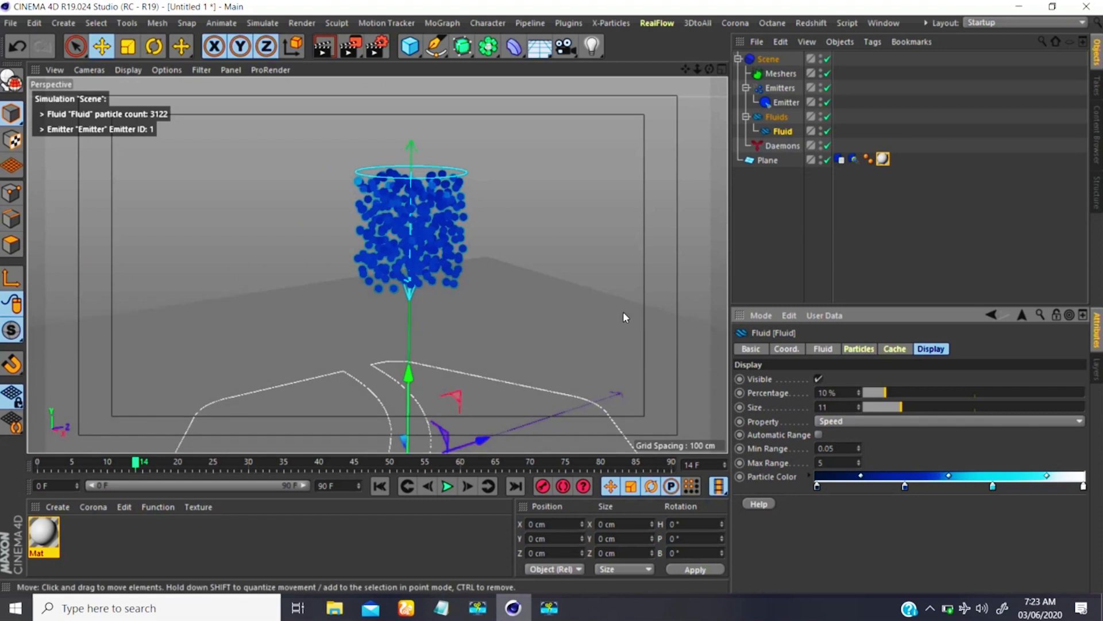
# Set the Fluid's displayed particle Percentage back to 100% and inspect the denser particle display.
pyautogui.moveTo(916, 394); pyautogui.dragTo(1080, 398)
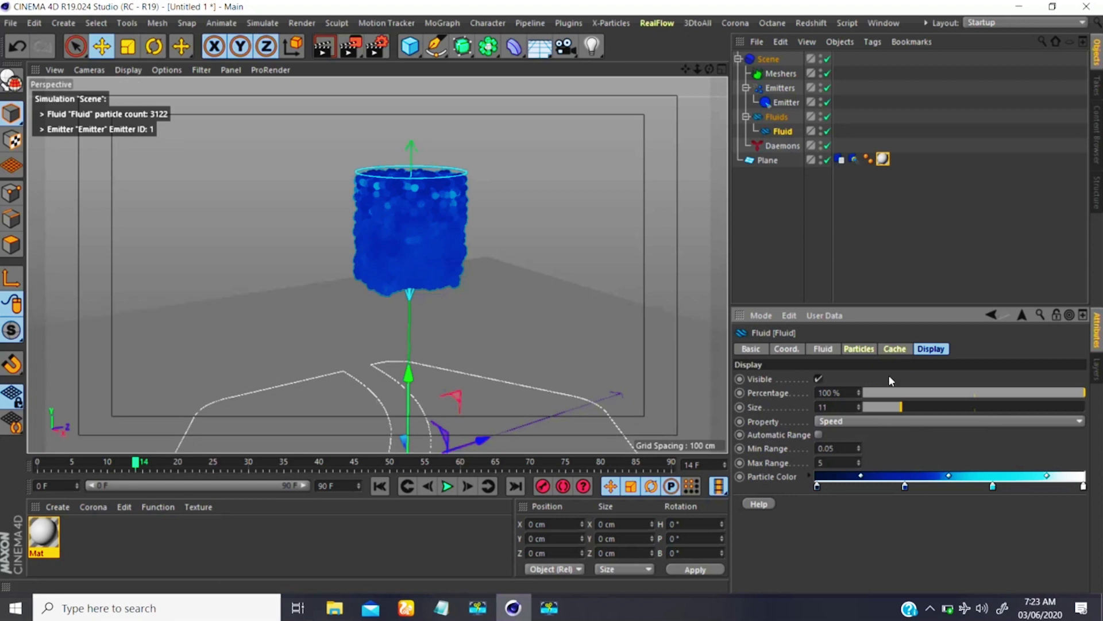
pyautogui.scroll(3, 415, 194)
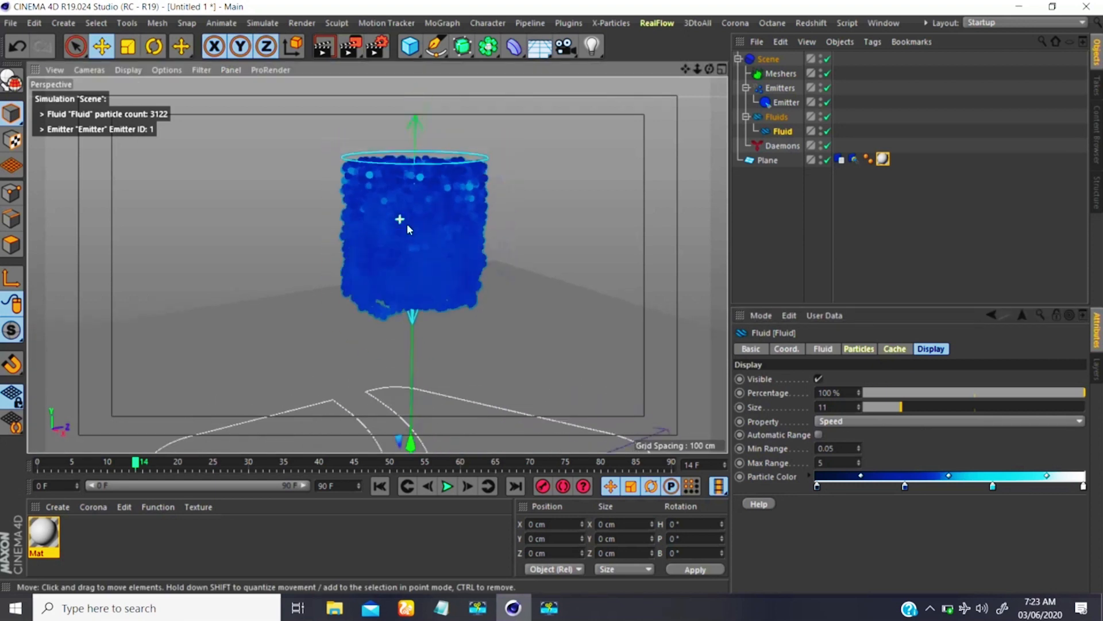
pyautogui.scroll(-2, 419, 166)
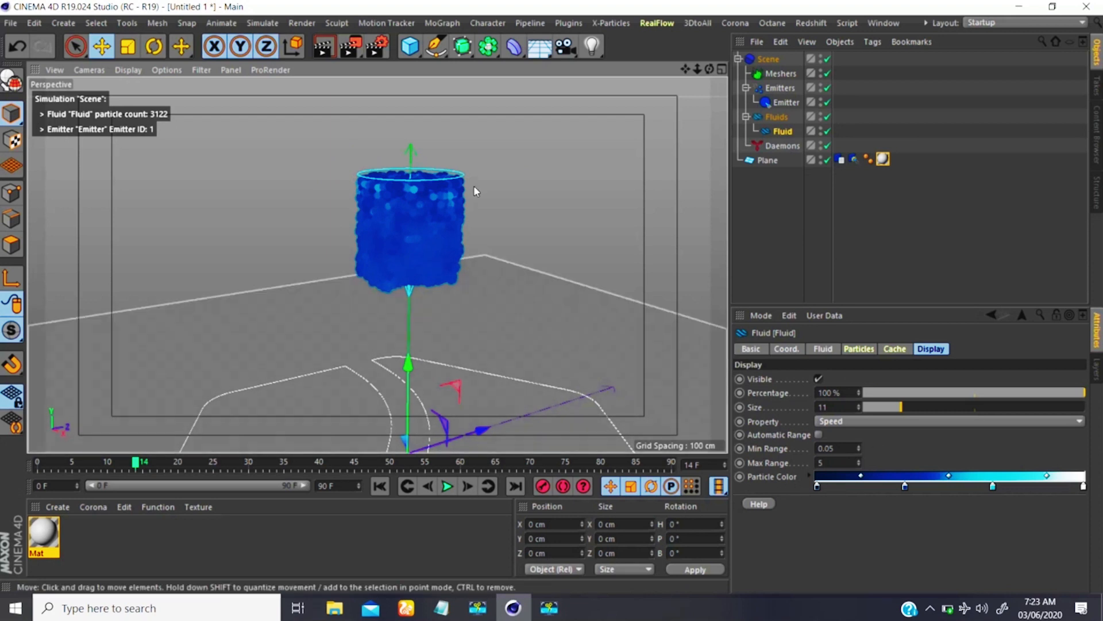
# Try green for the first two knots of the Fluid's Particle Color gradient, and undo the colour changes.
pyautogui.doubleClick(816, 486)
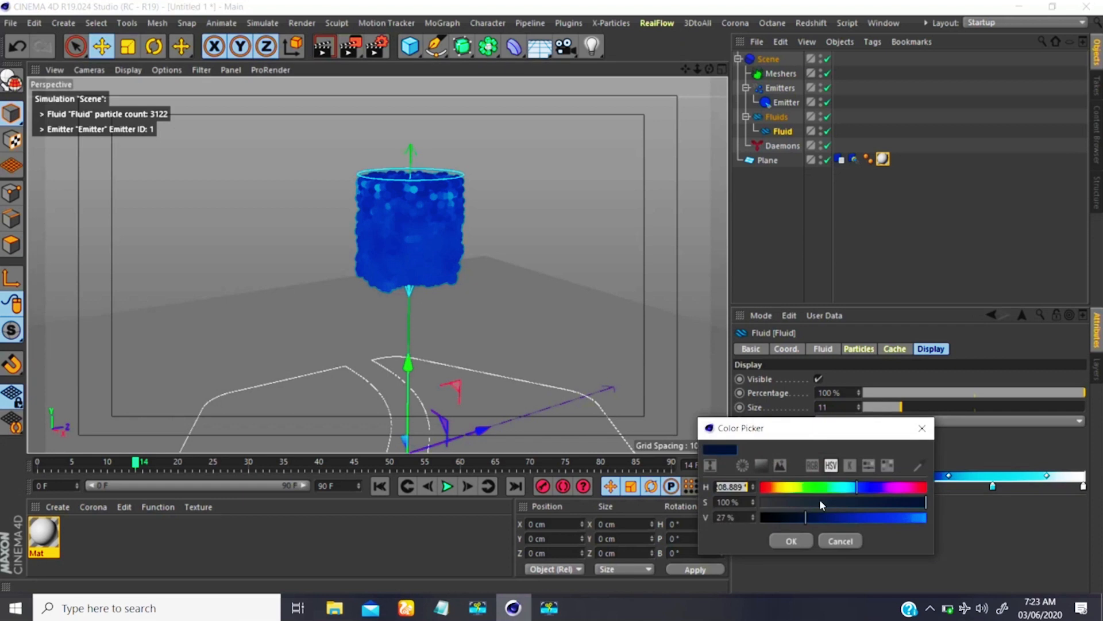
pyautogui.click(819, 488)
pyautogui.moveTo(859, 518); pyautogui.dragTo(885, 519)
pyautogui.click(791, 541)
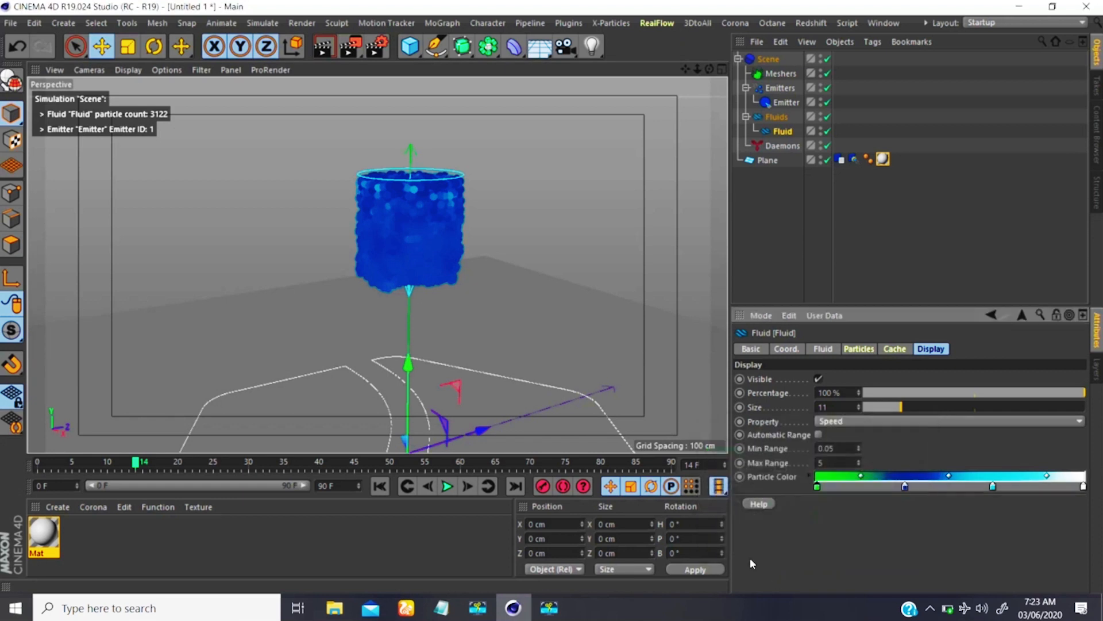
pyautogui.doubleClick(905, 487)
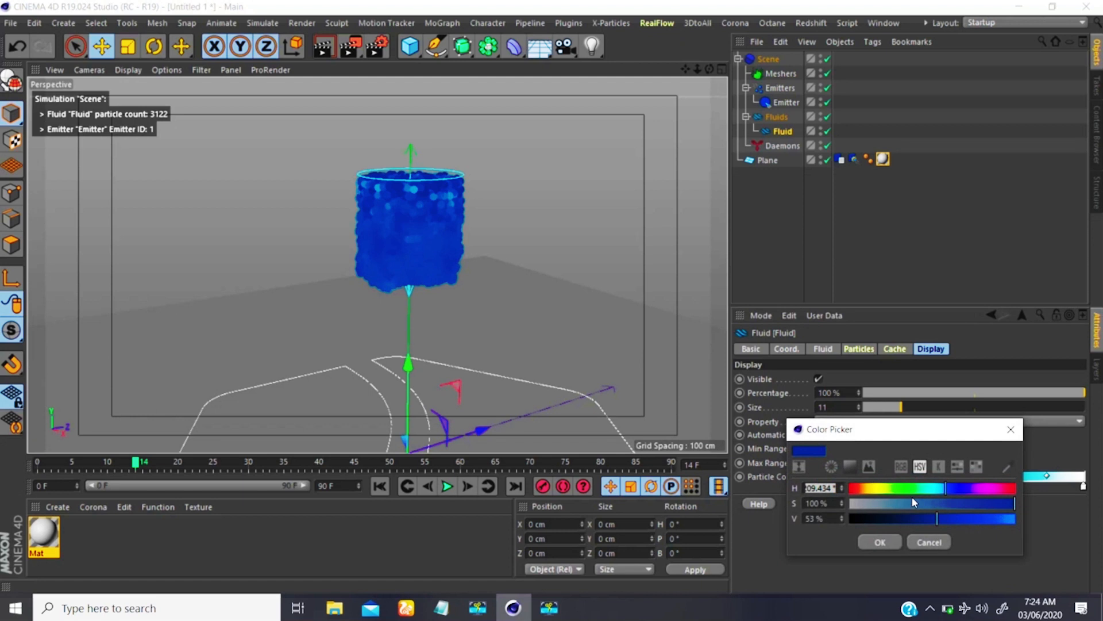
pyautogui.click(903, 488)
pyautogui.click(885, 542)
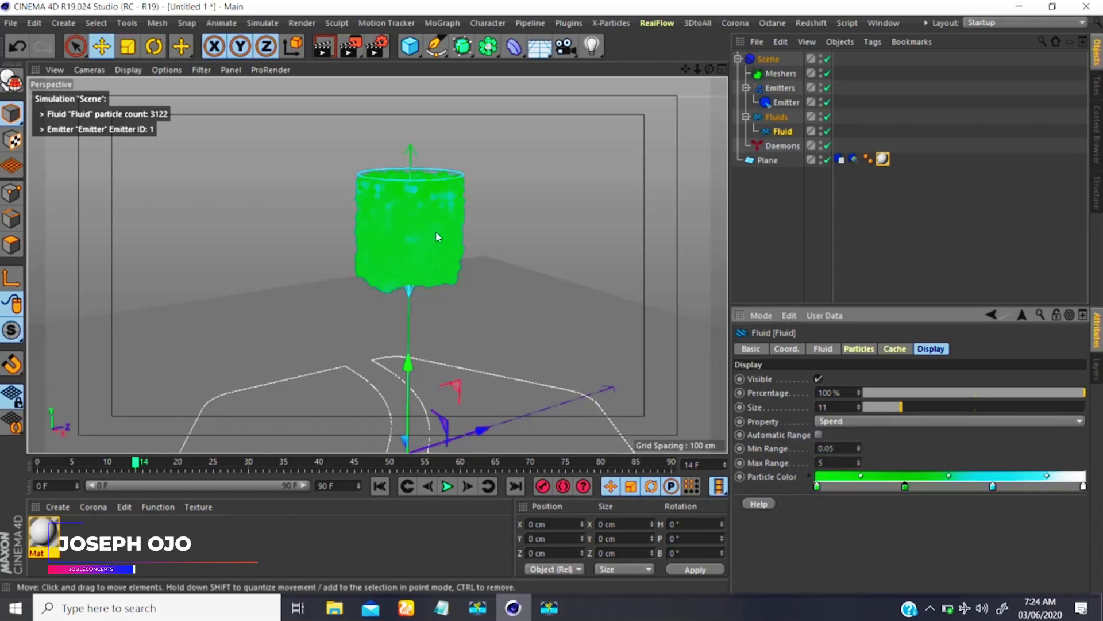
pyautogui.hotkey('ctrl', 'z')
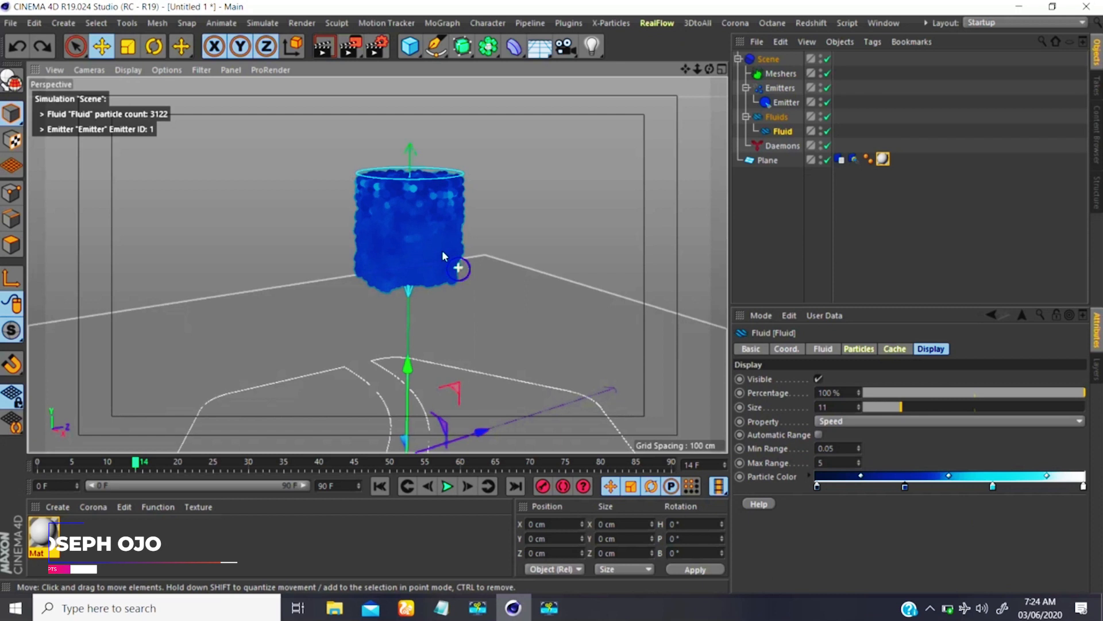
# Reduce the Fluid's particle display Size to 2 while the simulation plays, and rewind to frame 0.
pyautogui.keyDown('alt'); pyautogui.moveTo(443, 252); pyautogui.dragTo(439, 251, button='right'); pyautogui.keyUp('alt')
pyautogui.keyDown('alt'); pyautogui.moveTo(450, 236); pyautogui.dragTo(479, 219, button='middle'); pyautogui.keyUp('alt')
pyautogui.keyDown('alt'); pyautogui.moveTo(455, 227); pyautogui.dragTo(437, 272, button='right'); pyautogui.keyUp('alt')
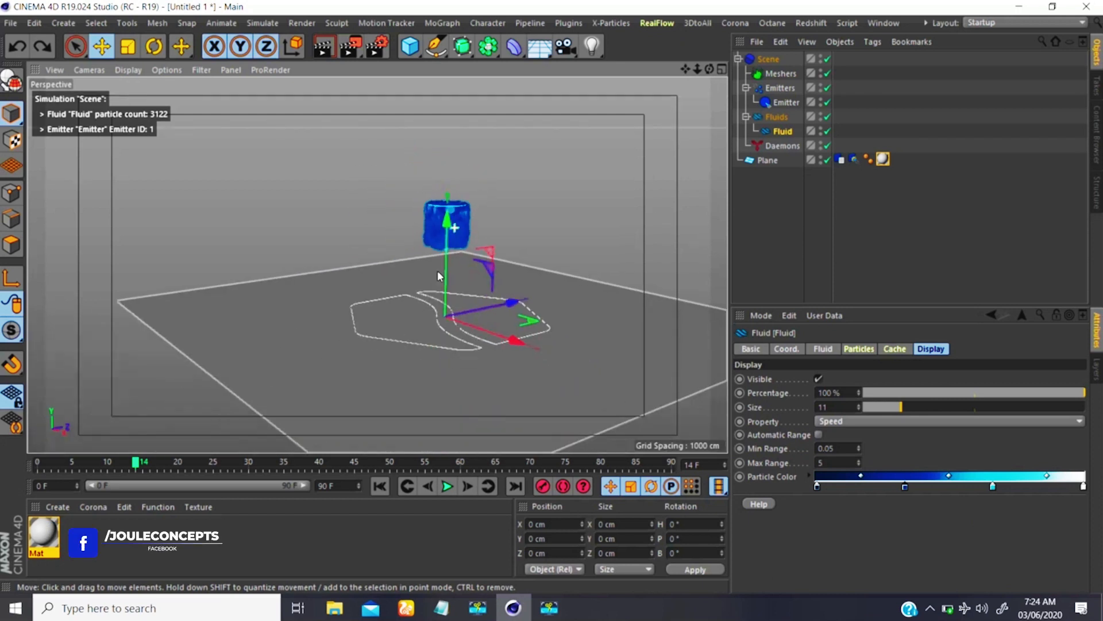
pyautogui.keyDown('alt'); pyautogui.moveTo(439, 276); pyautogui.dragTo(512, 209); pyautogui.keyUp('alt')
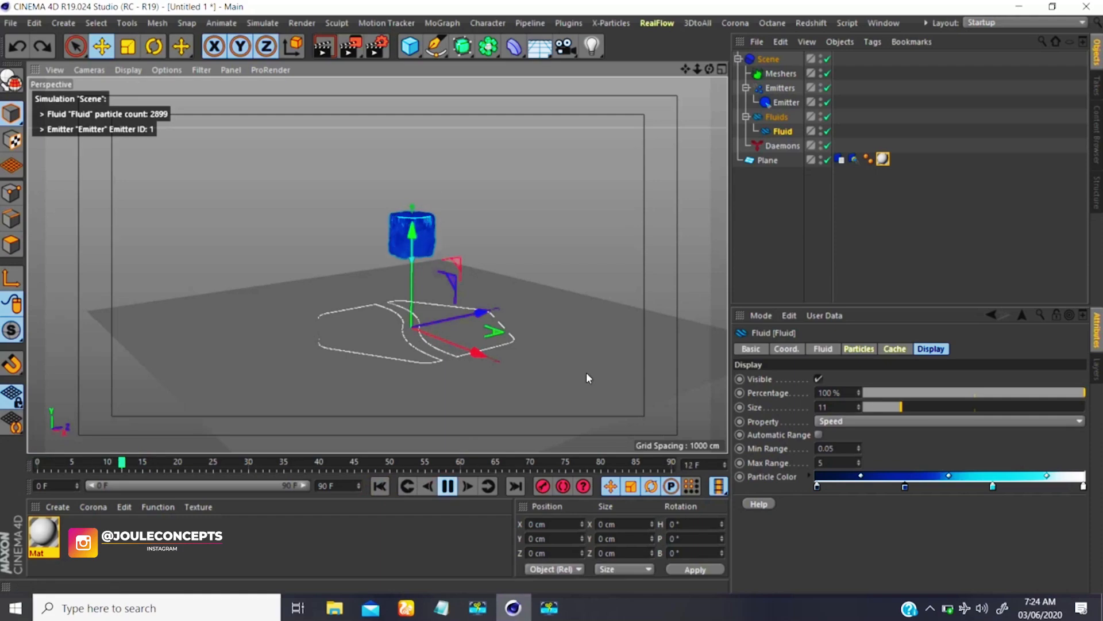
pyautogui.moveTo(901, 407); pyautogui.dragTo(864, 408)
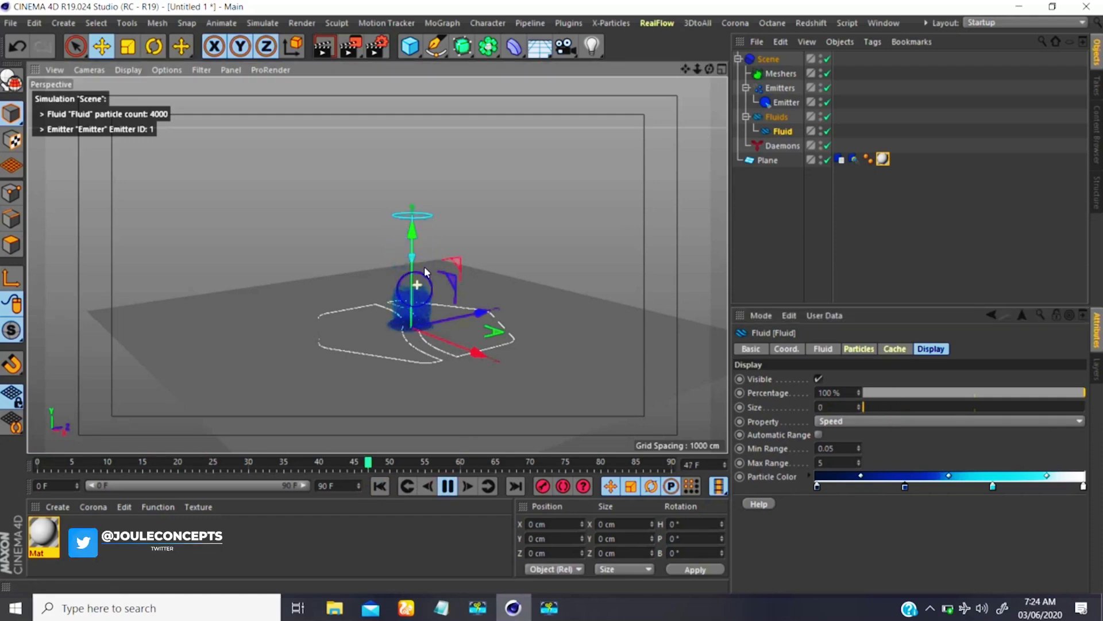
pyautogui.scroll(4, 427, 273)
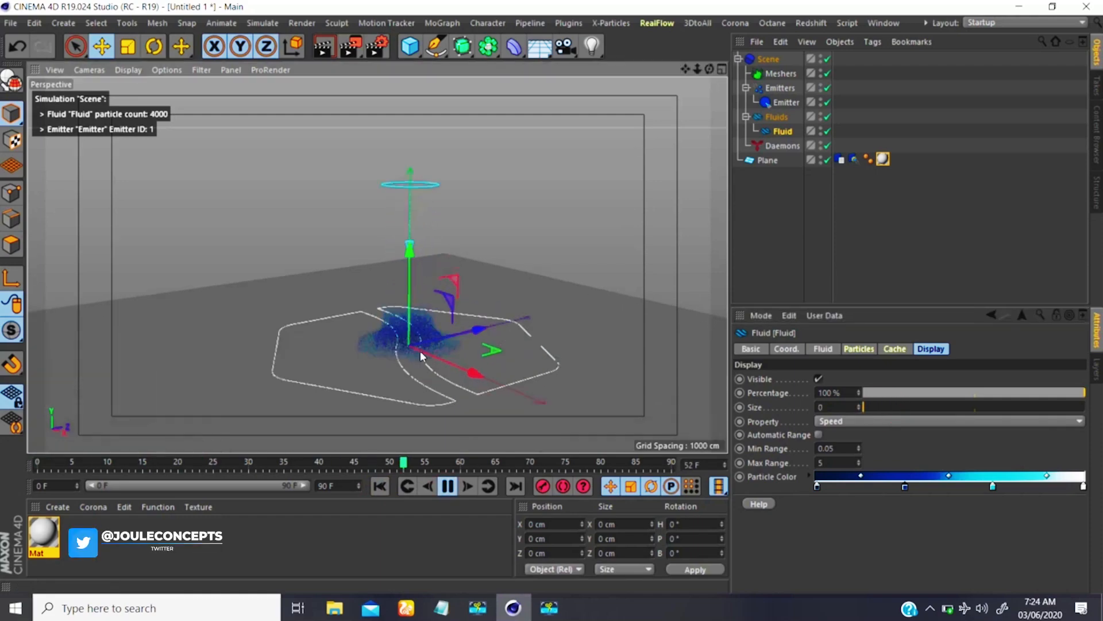
pyautogui.click(828, 406)
pyautogui.click(858, 406)
pyautogui.click(859, 406)
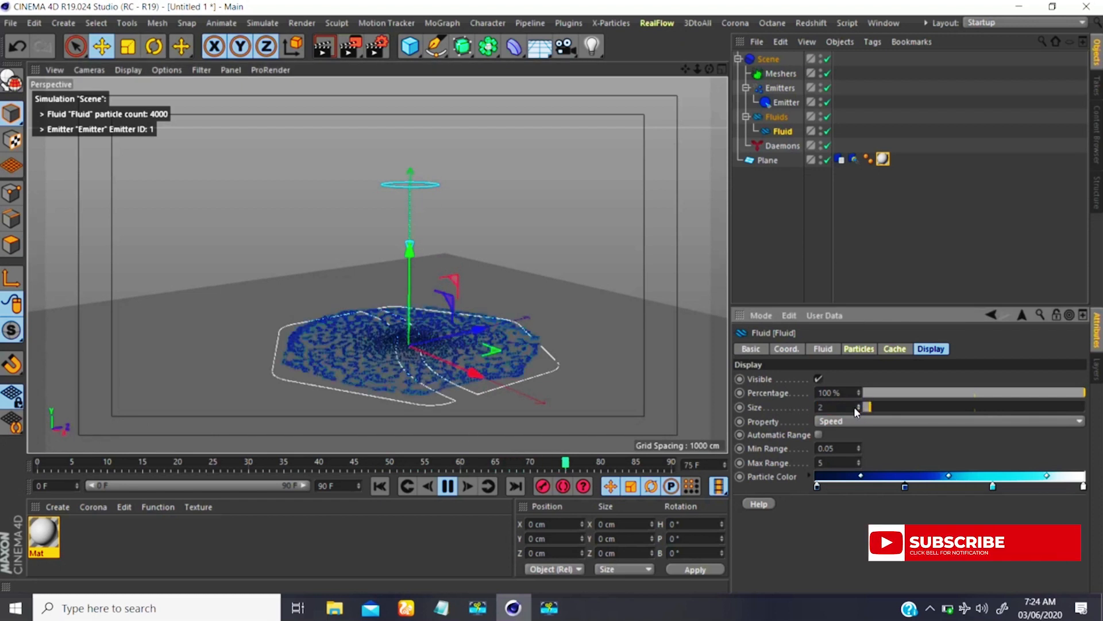
pyautogui.click(447, 485)
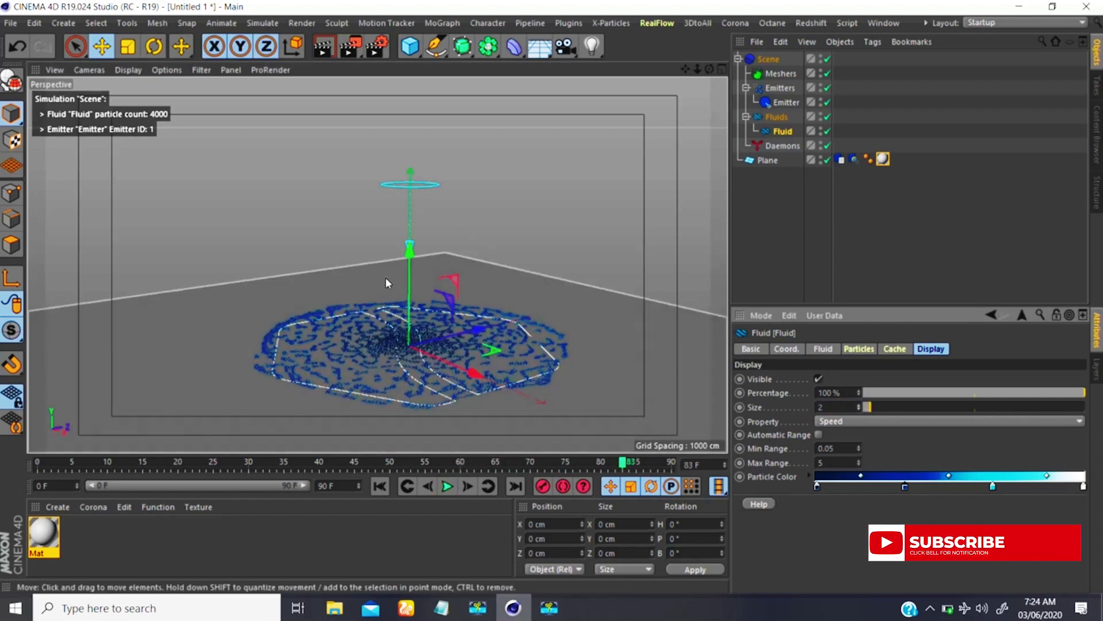
pyautogui.click(379, 485)
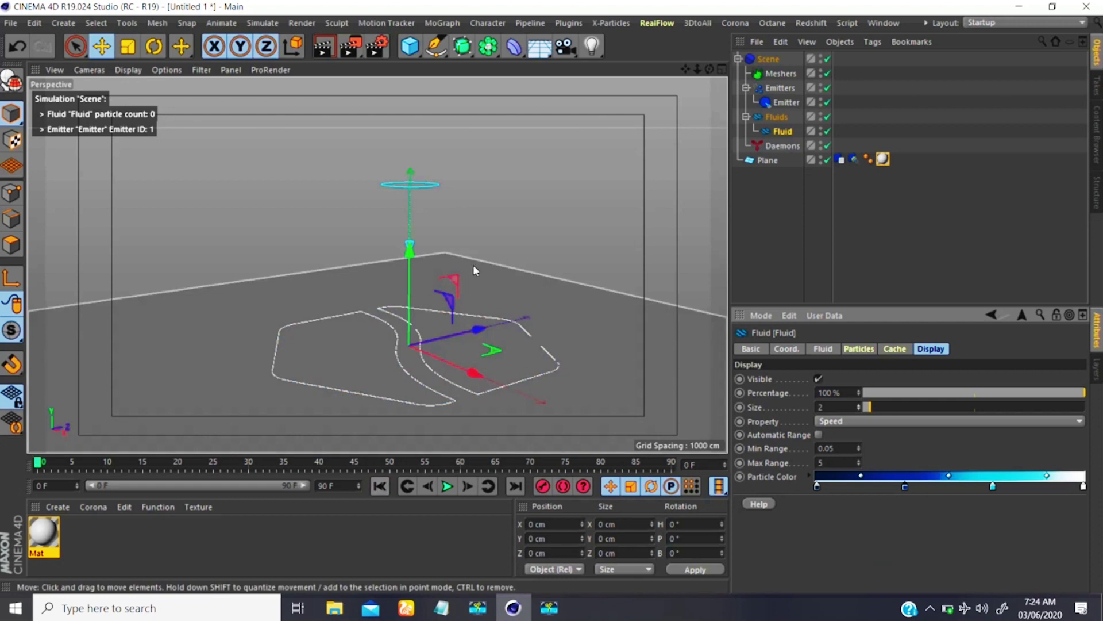
# Add a RealFlow Gravity daemon to the scene.
pyautogui.scroll(-4, 402, 273)
pyautogui.keyDown('alt'); pyautogui.moveTo(401, 270); pyautogui.dragTo(410, 238); pyautogui.keyUp('alt')
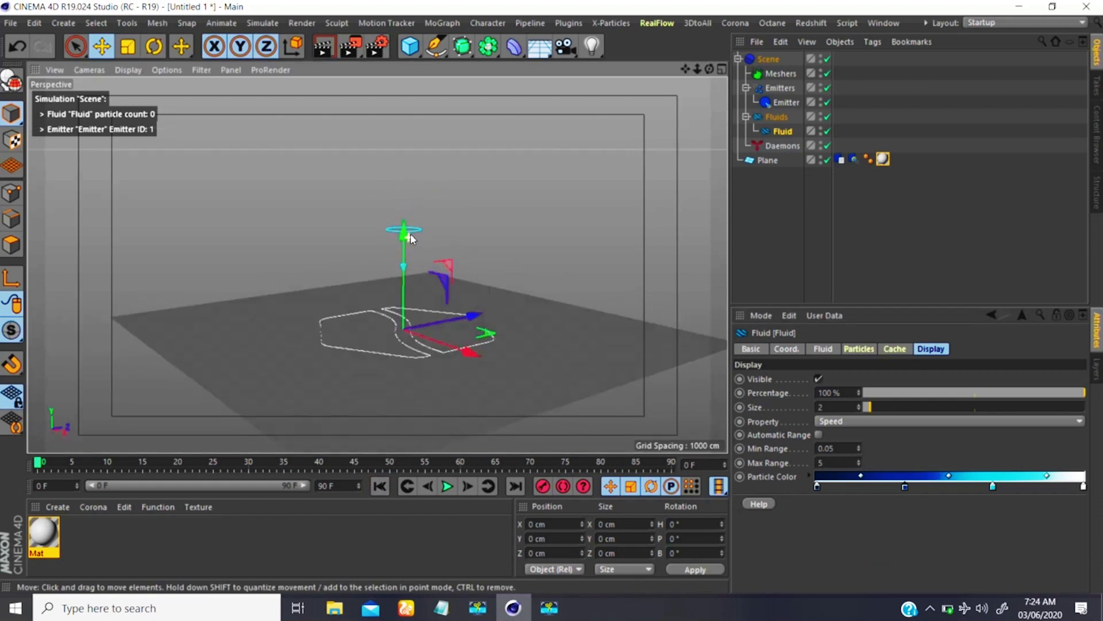
pyautogui.keyDown('alt'); pyautogui.moveTo(406, 240); pyautogui.dragTo(431, 202, button='right'); pyautogui.keyUp('alt')
pyautogui.keyDown('alt'); pyautogui.moveTo(377, 264); pyautogui.dragTo(419, 198, button='right'); pyautogui.keyUp('alt')
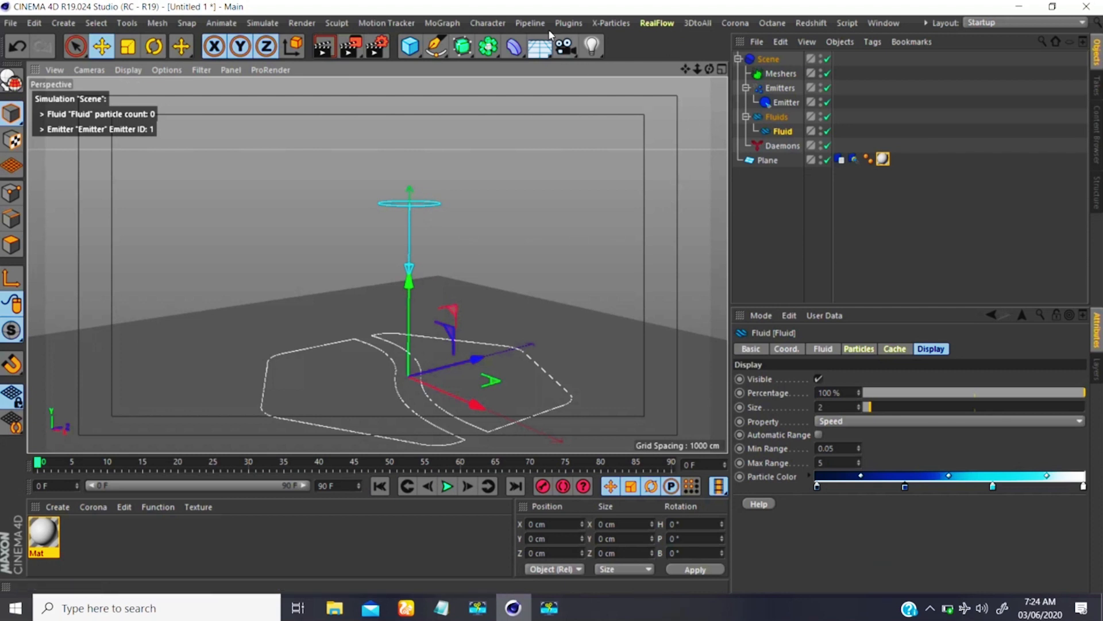
pyautogui.click(657, 23)
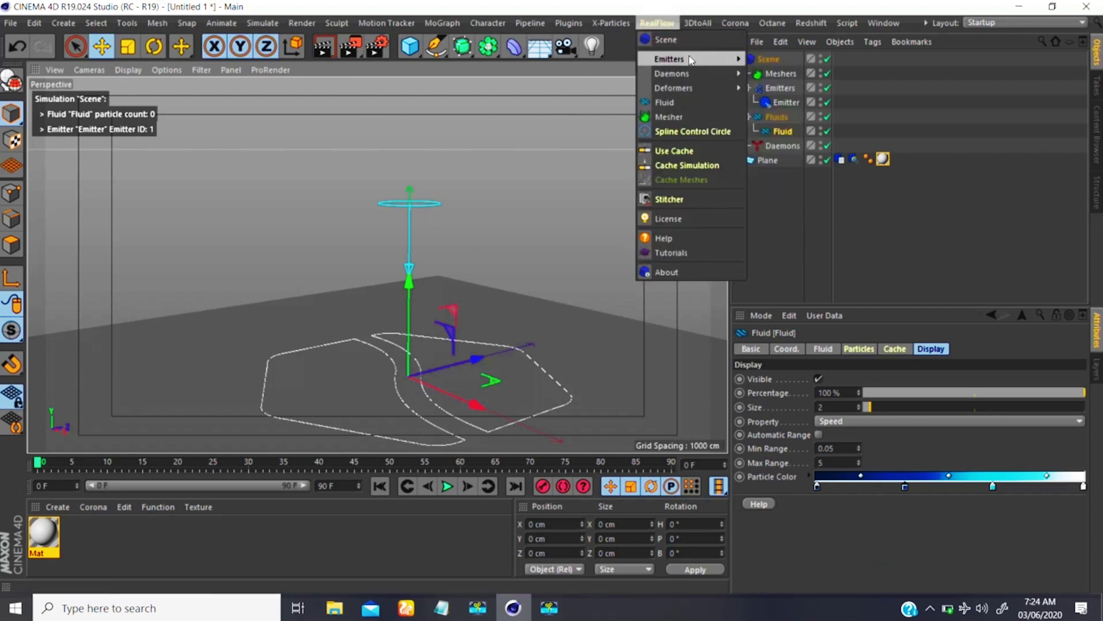
pyautogui.moveTo(680, 71)
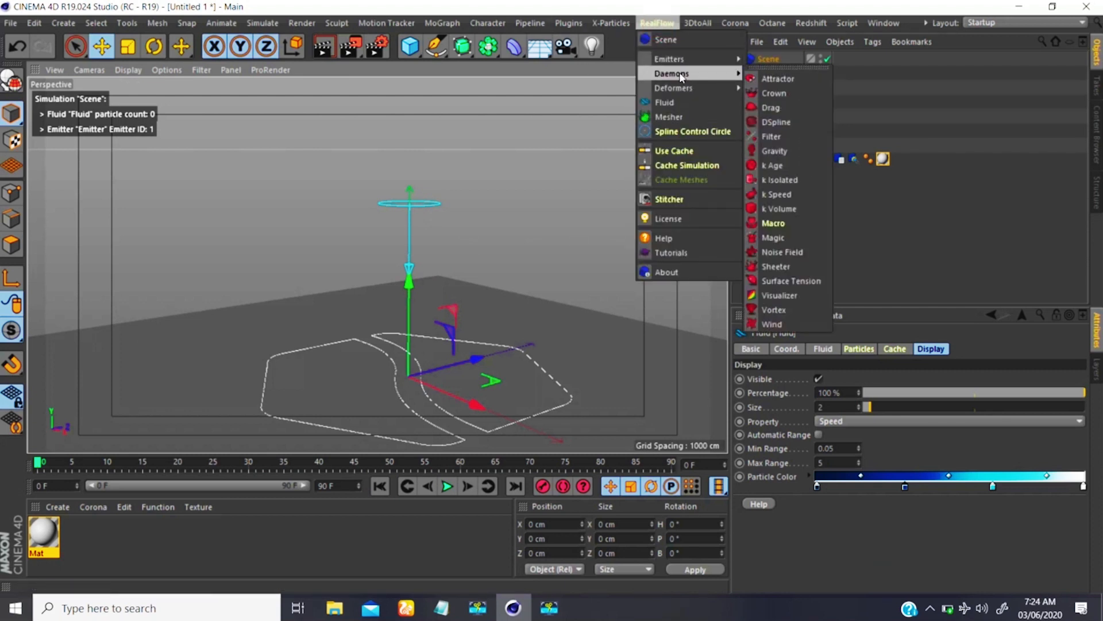
pyautogui.click(774, 151)
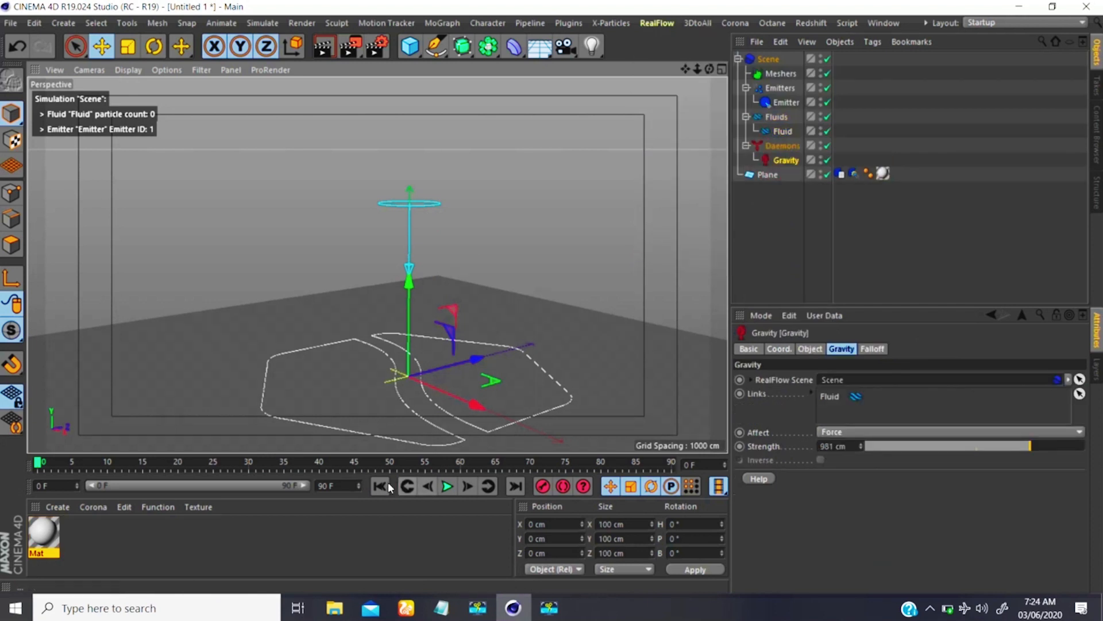
# Play the simulation to frame 70 to examine how gravity affects the Fluid, and rewind to frame 0.
pyautogui.click(451, 489)
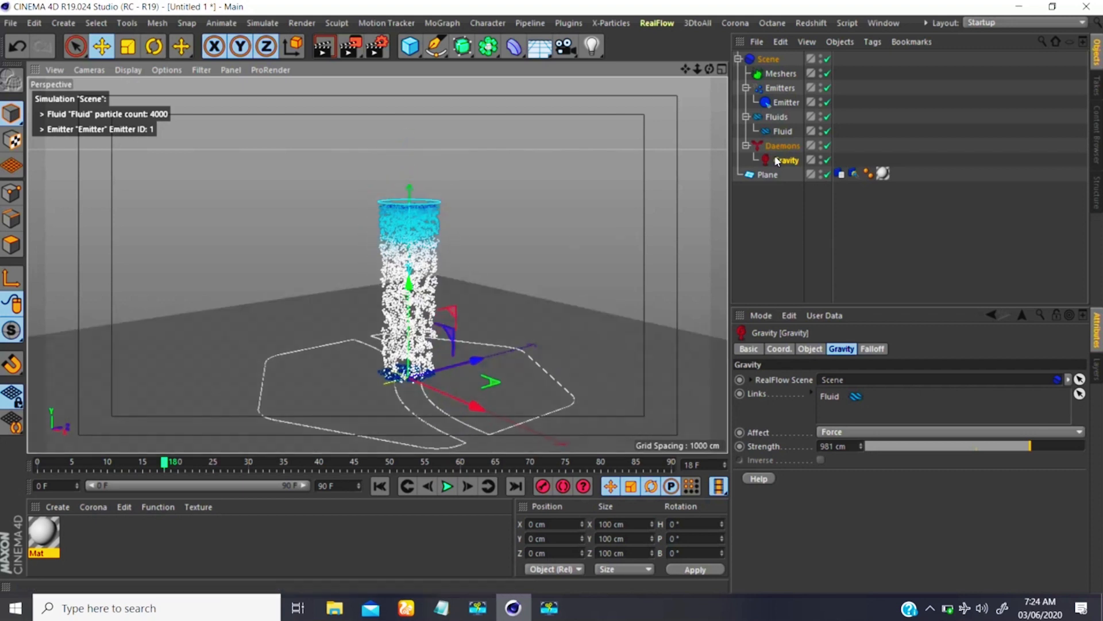
pyautogui.click(784, 131)
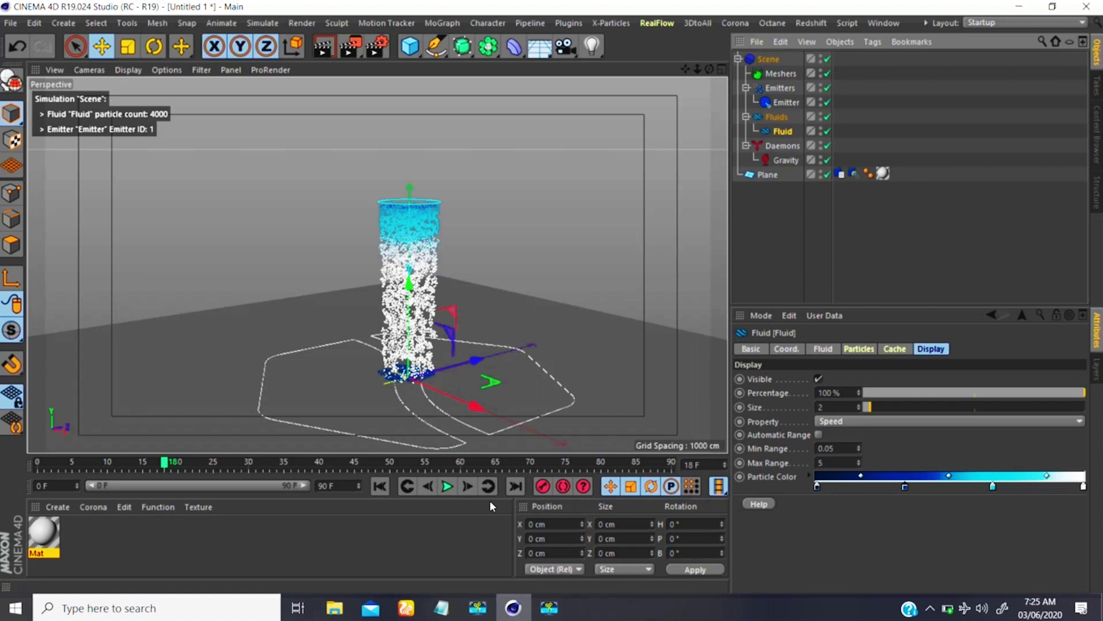
pyautogui.click(447, 486)
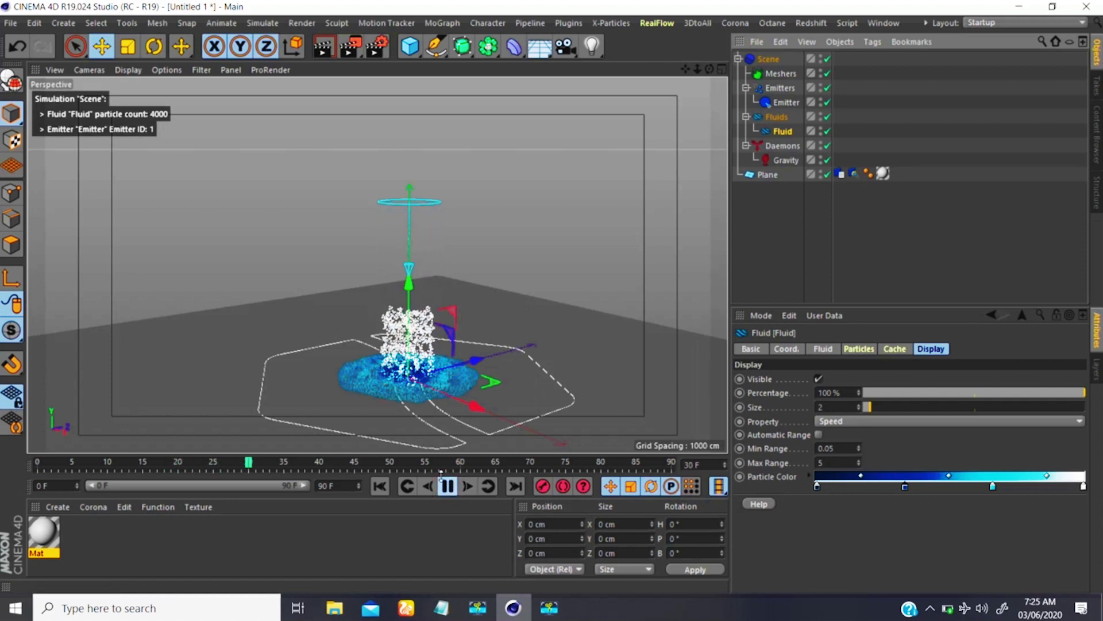
pyautogui.click(448, 487)
pyautogui.scroll(3, 421, 356)
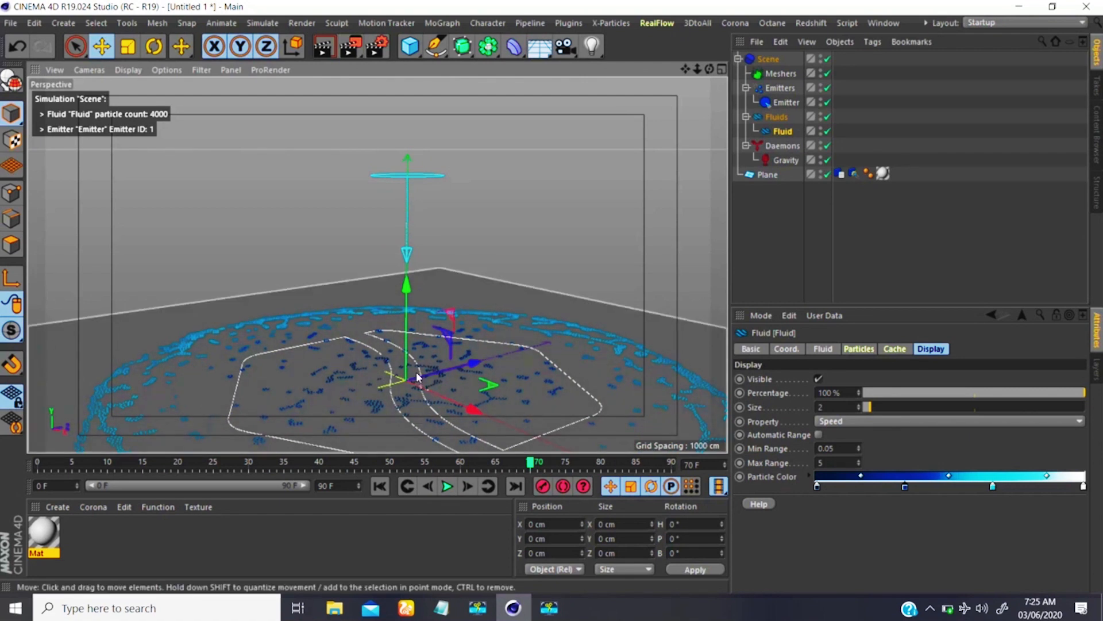
pyautogui.click(380, 486)
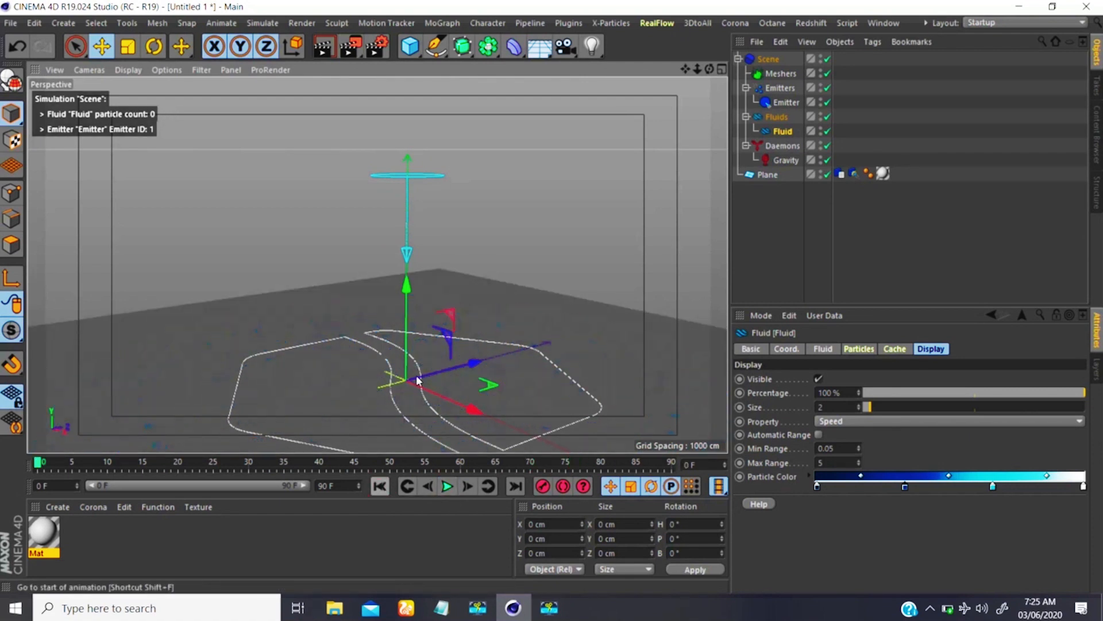
# Replay the simulation to frame 63 in a wider view of the whole plane, and return to frame 0.
pyautogui.scroll(-8, 417, 380)
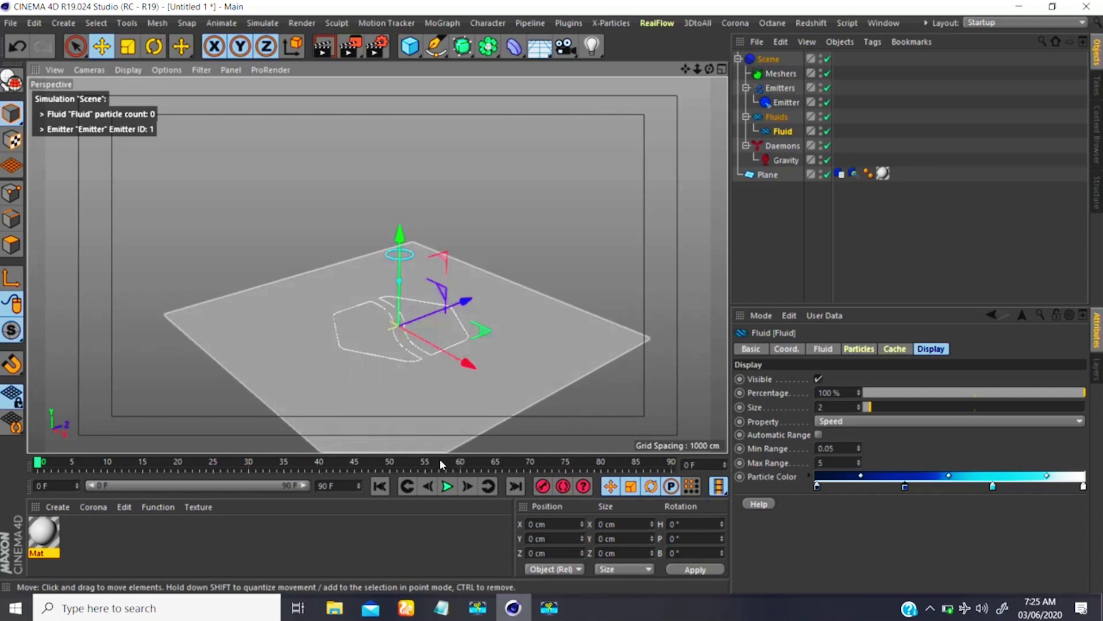
pyautogui.click(447, 487)
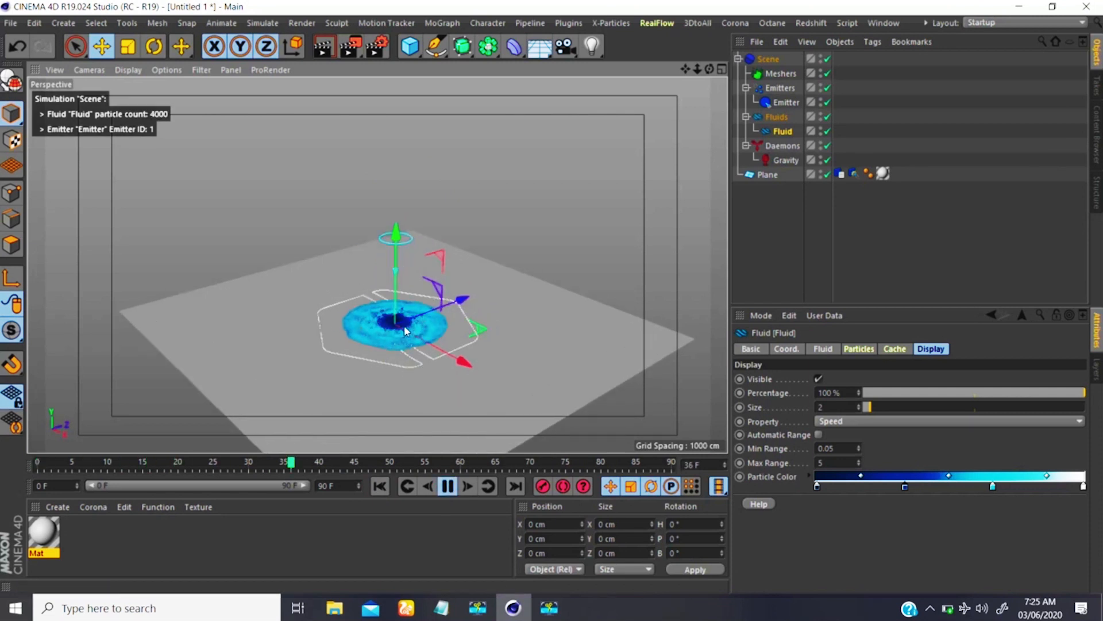
pyautogui.click(447, 488)
pyautogui.scroll(3, 574, 259)
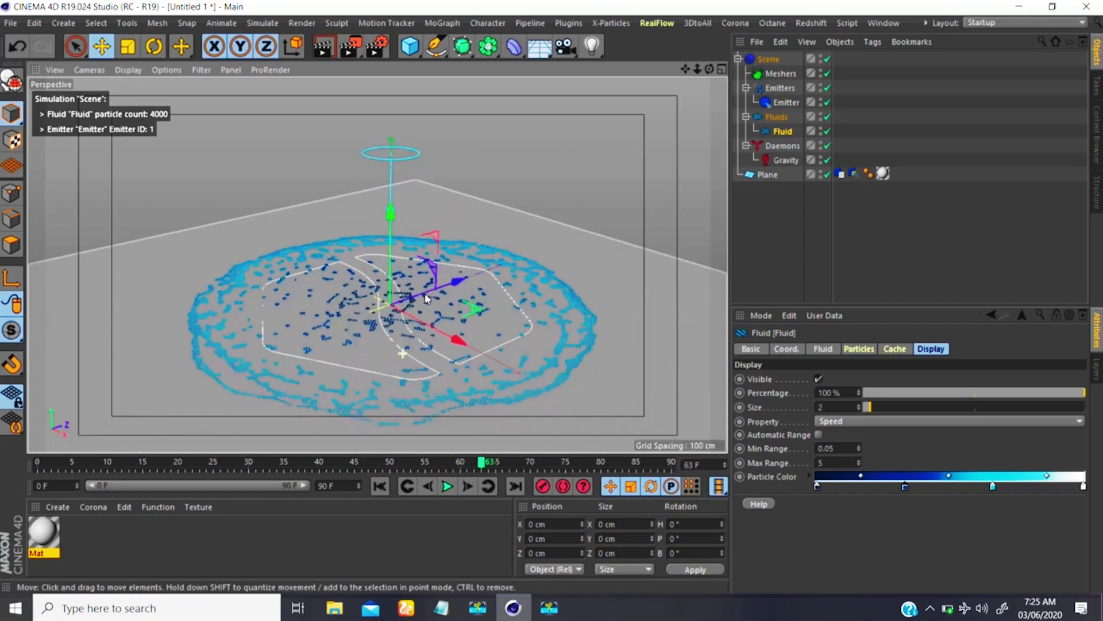
pyautogui.click(380, 487)
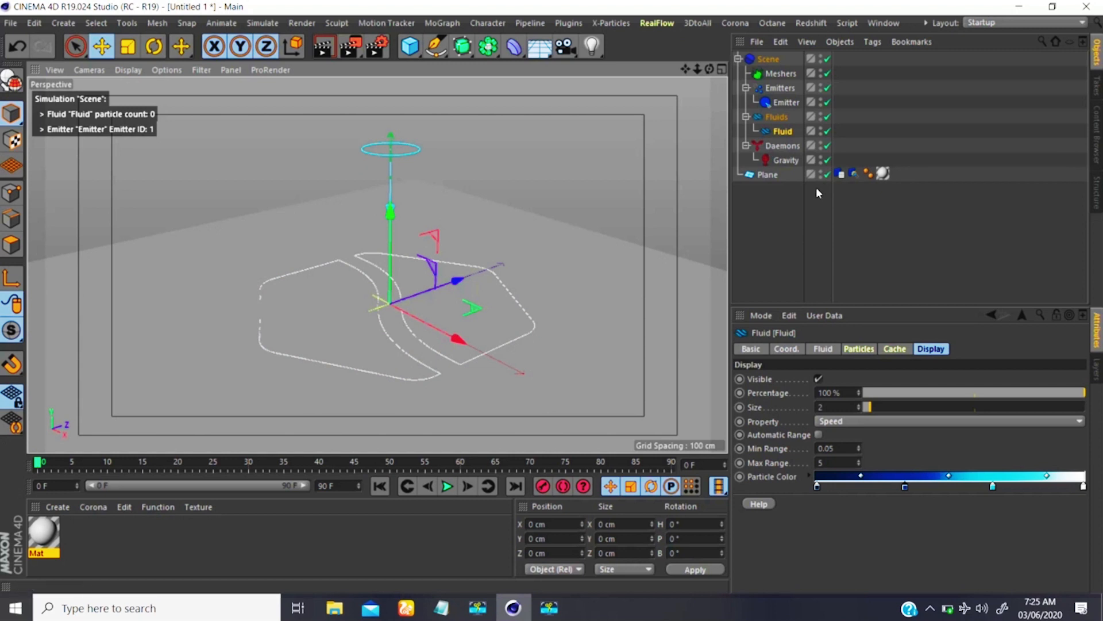
# Set Friction to 0.5 and Bounce to 0.06 in the plane's RealFlow Collider tag.
pyautogui.click(841, 175)
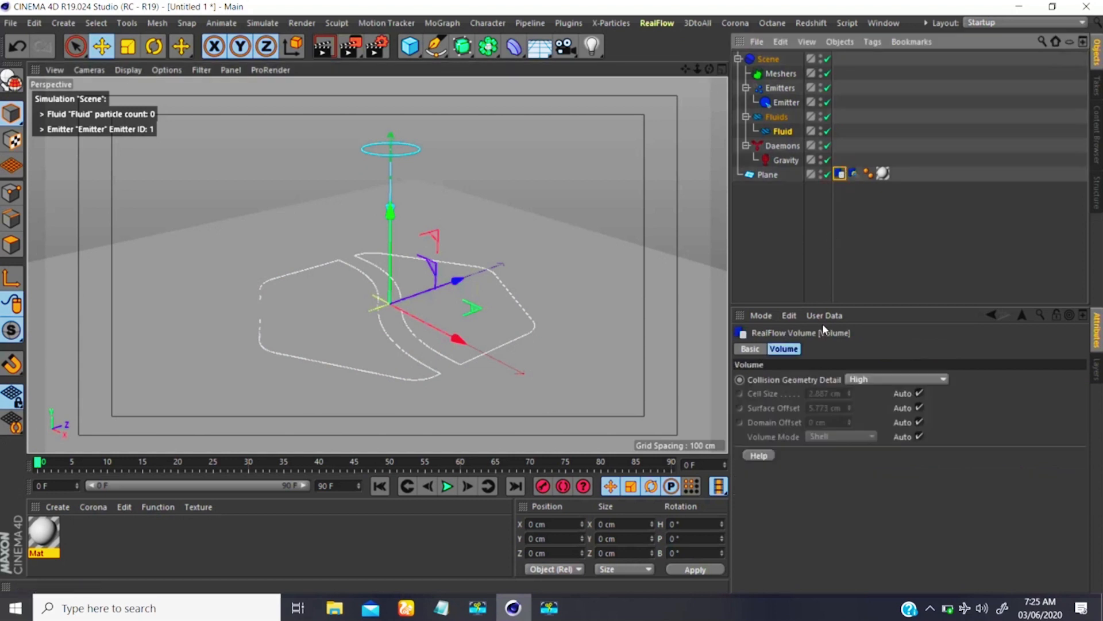
pyautogui.click(853, 174)
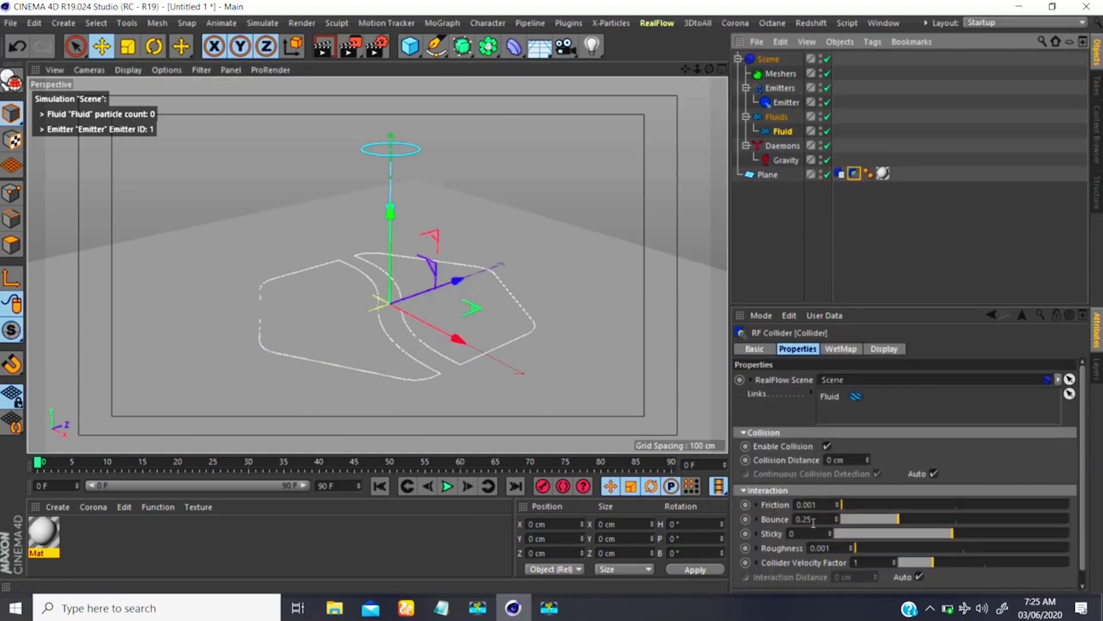
pyautogui.moveTo(867, 503); pyautogui.dragTo(906, 501)
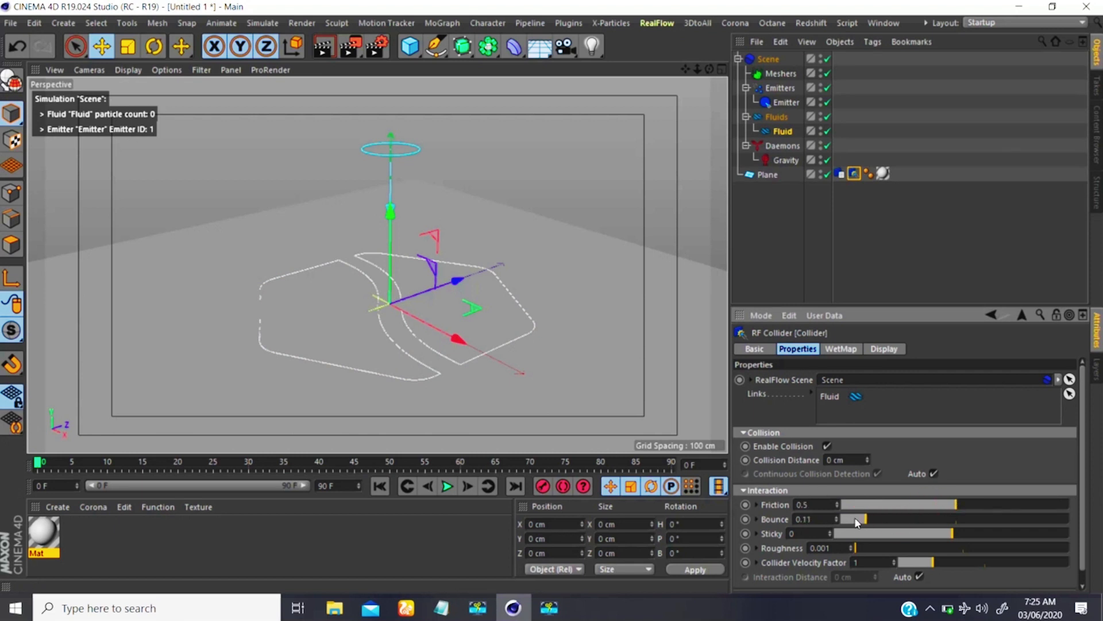
# Play the simulation to frame 74 and examine how the fluid spreads on the plane with the new collider values.
pyautogui.click(445, 489)
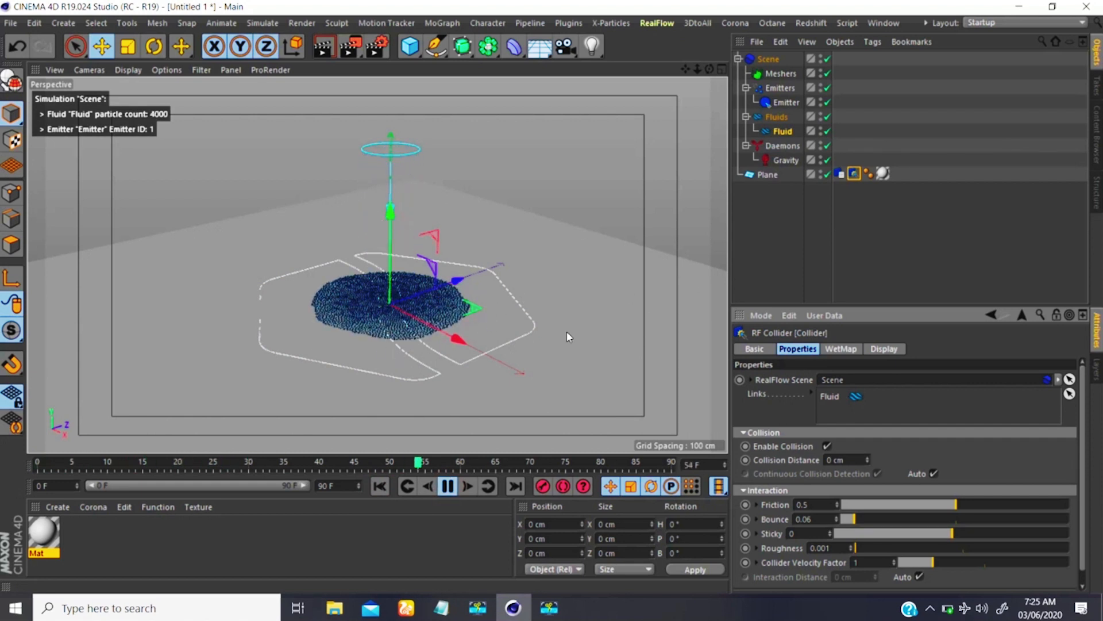
pyautogui.click(447, 486)
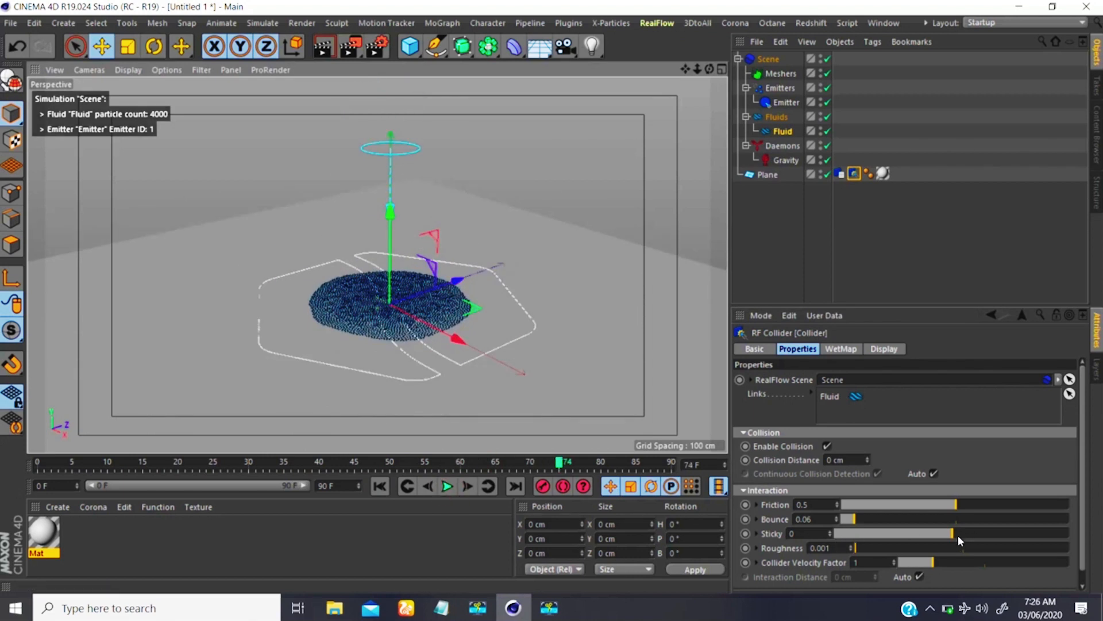
pyautogui.scroll(5, 387, 304)
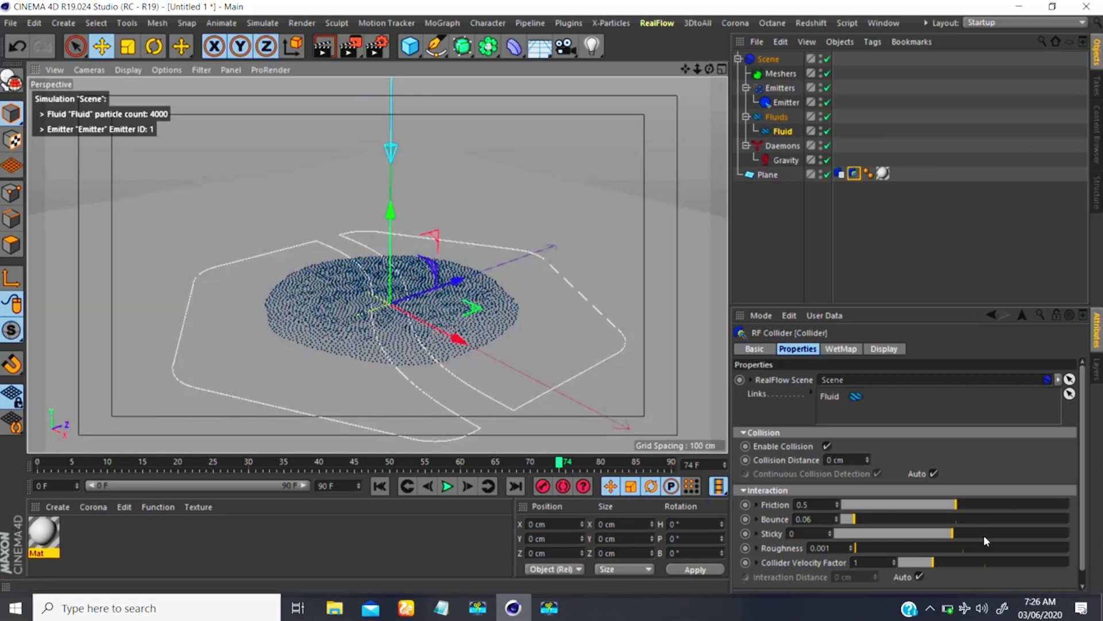
# Try the plane collider's Sticky at -26.4 and 32.8 while playing the simulation, and return to frame 0.
pyautogui.moveTo(963, 533); pyautogui.dragTo(884, 538)
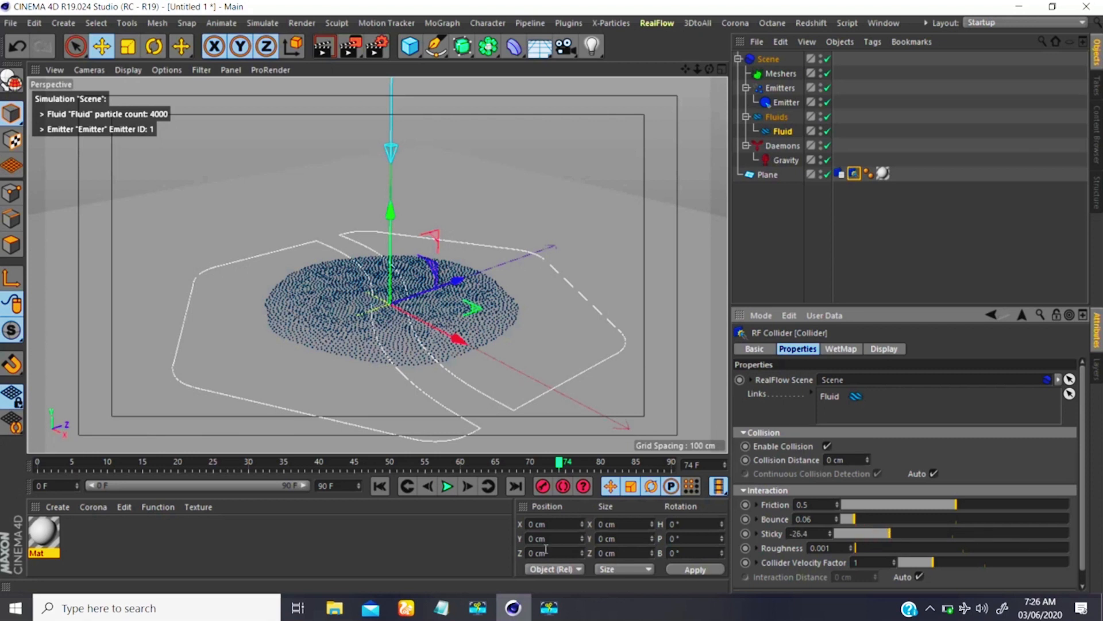
pyautogui.click(381, 486)
pyautogui.click(447, 486)
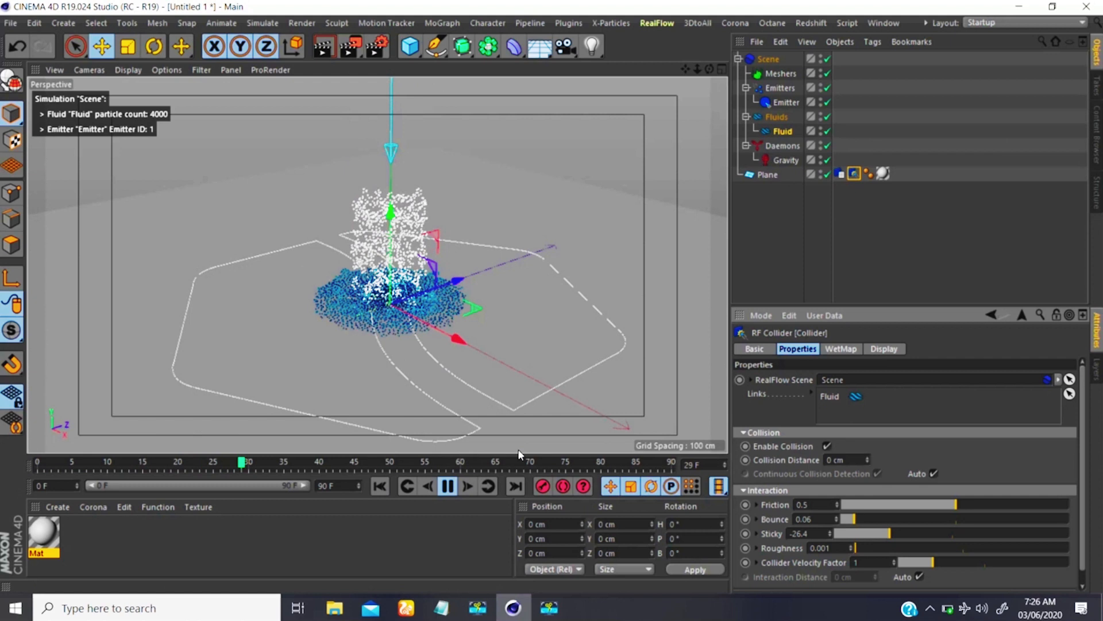
pyautogui.moveTo(985, 533); pyautogui.dragTo(1030, 533)
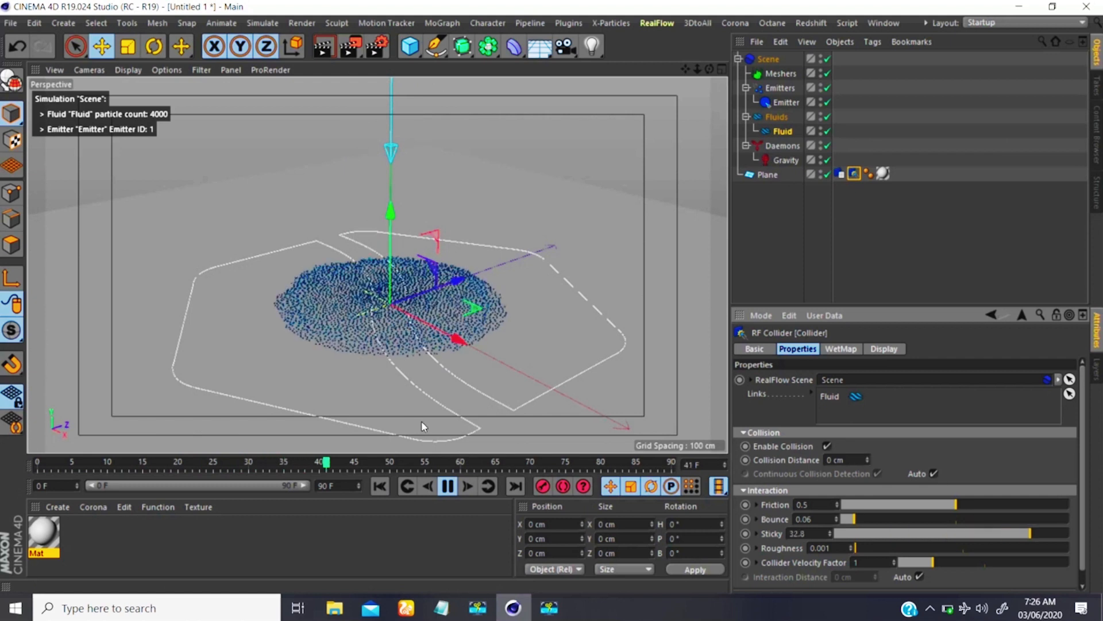
pyautogui.click(447, 486)
pyautogui.click(380, 486)
# Tilt the plane by rotating it about 24° around its bank axis.
pyautogui.scroll(-5, 464, 417)
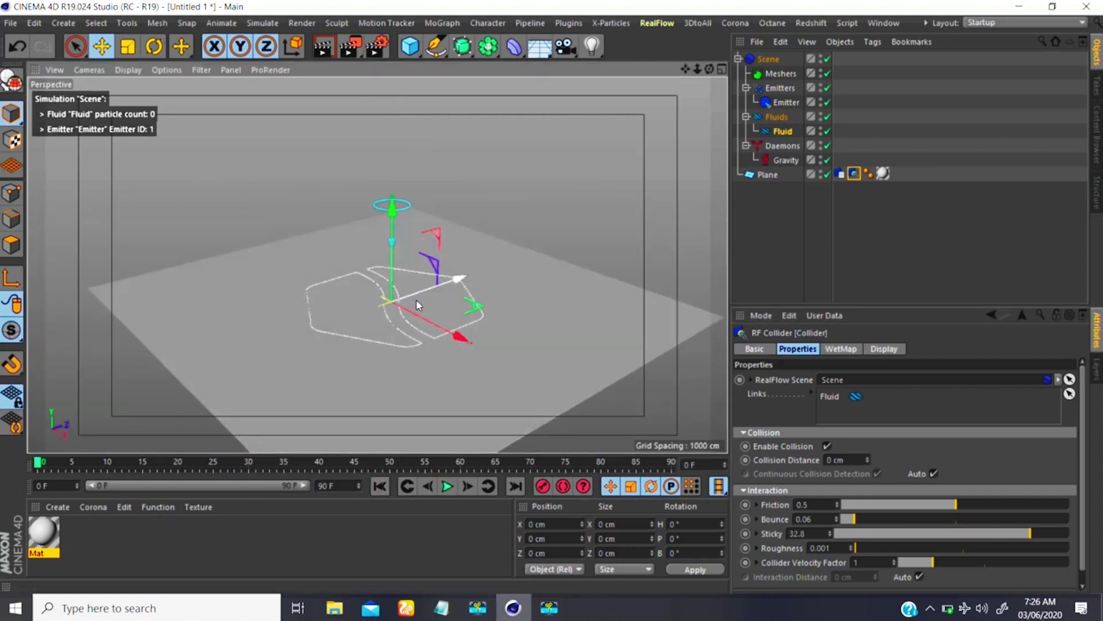
pyautogui.press('r')
pyautogui.moveTo(427, 290); pyautogui.dragTo(463, 337)
pyautogui.click(547, 343)
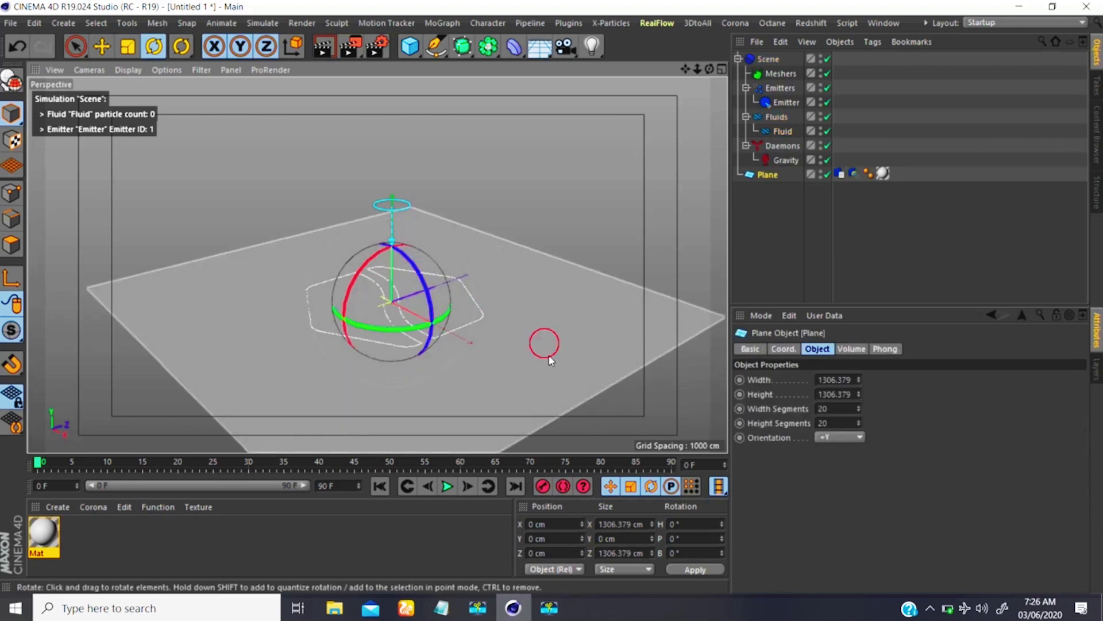
pyautogui.moveTo(422, 278); pyautogui.dragTo(448, 324)
# Reset Sticky to 0 in the plane's RealFlow Collider tag and play the simulation to frame 89.
pyautogui.click(847, 174)
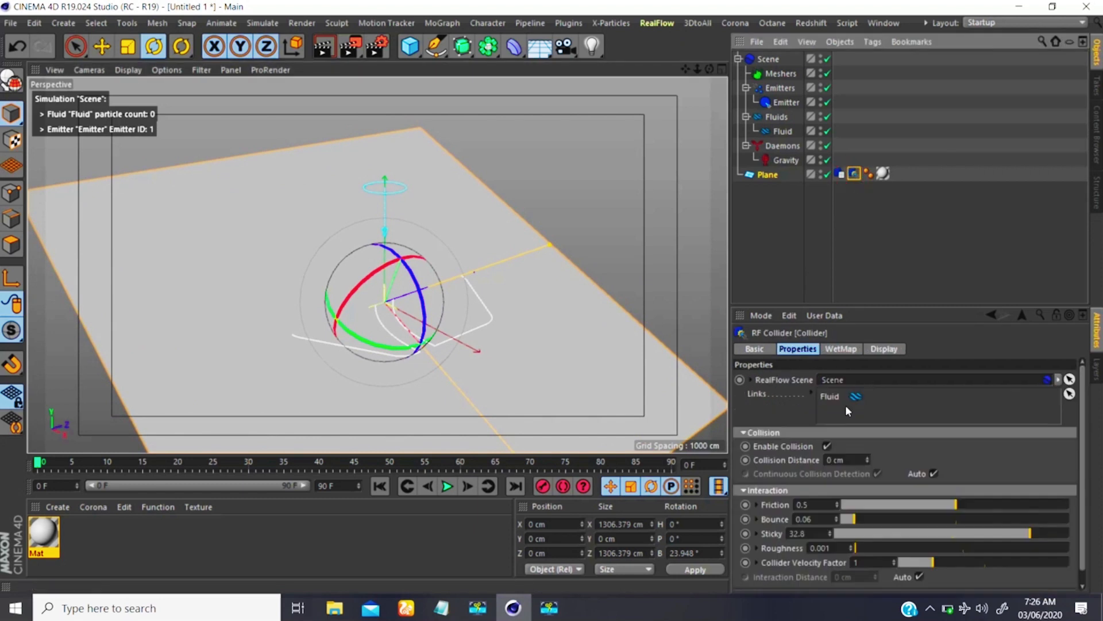
pyautogui.rightClick(828, 535)
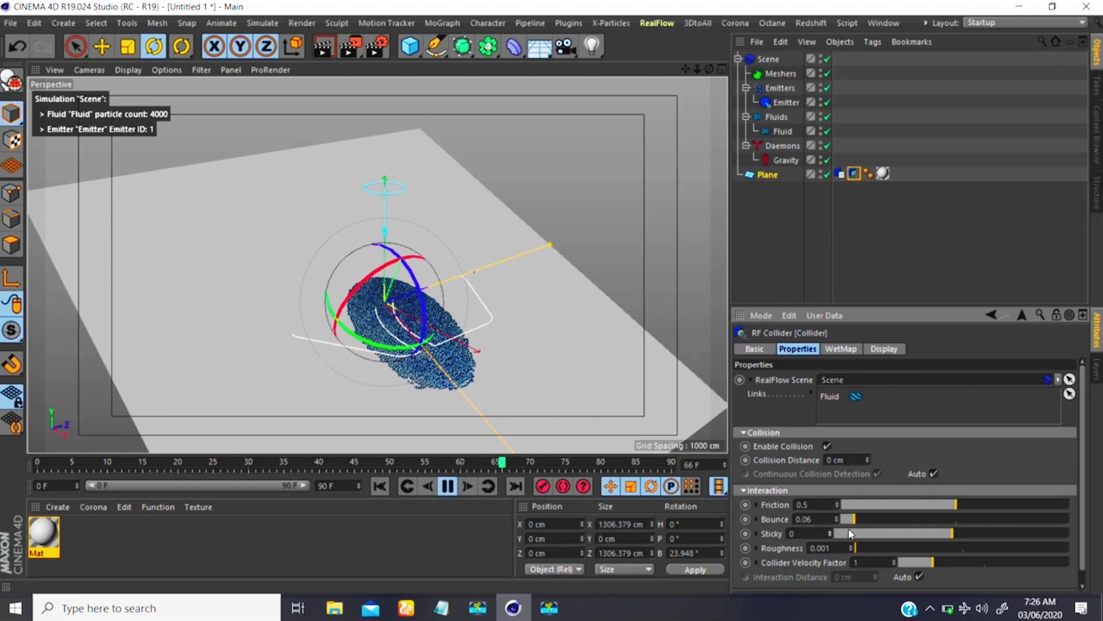
pyautogui.click(449, 486)
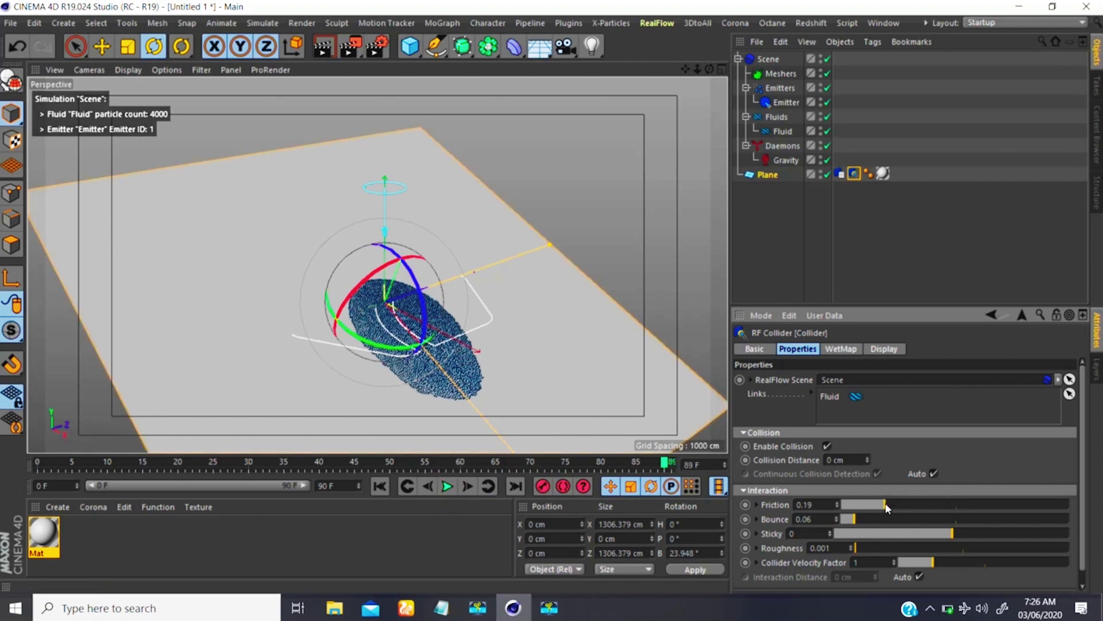
# Replay the simulation to frame 89 with Friction at 0.22 and examine how the fluid slides down the tilted plane.
pyautogui.click(380, 486)
pyautogui.click(448, 486)
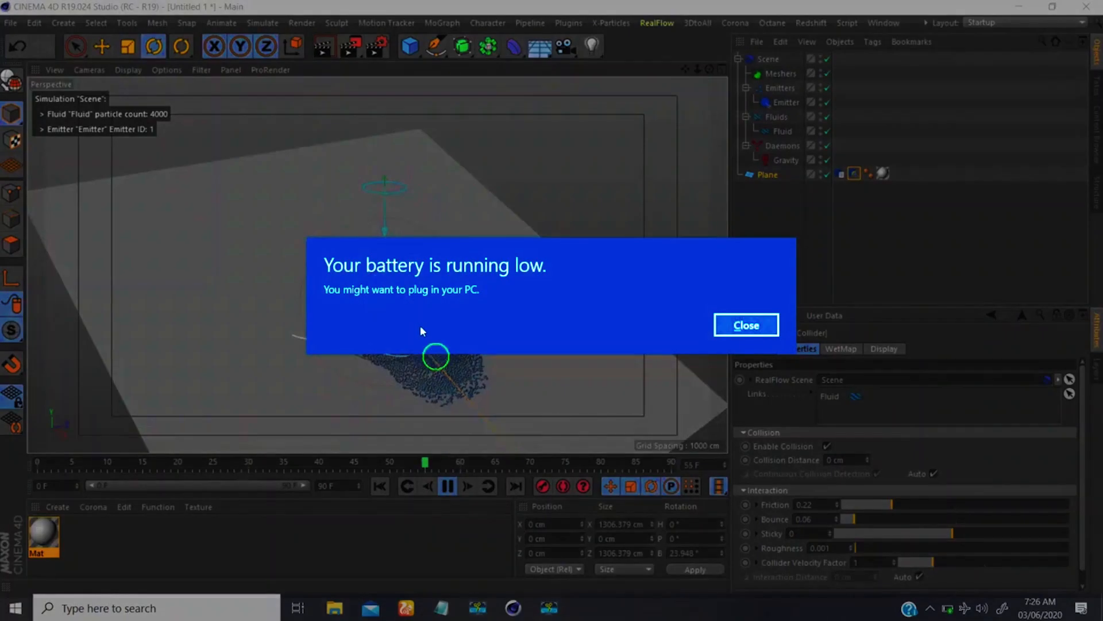
pyautogui.click(756, 329)
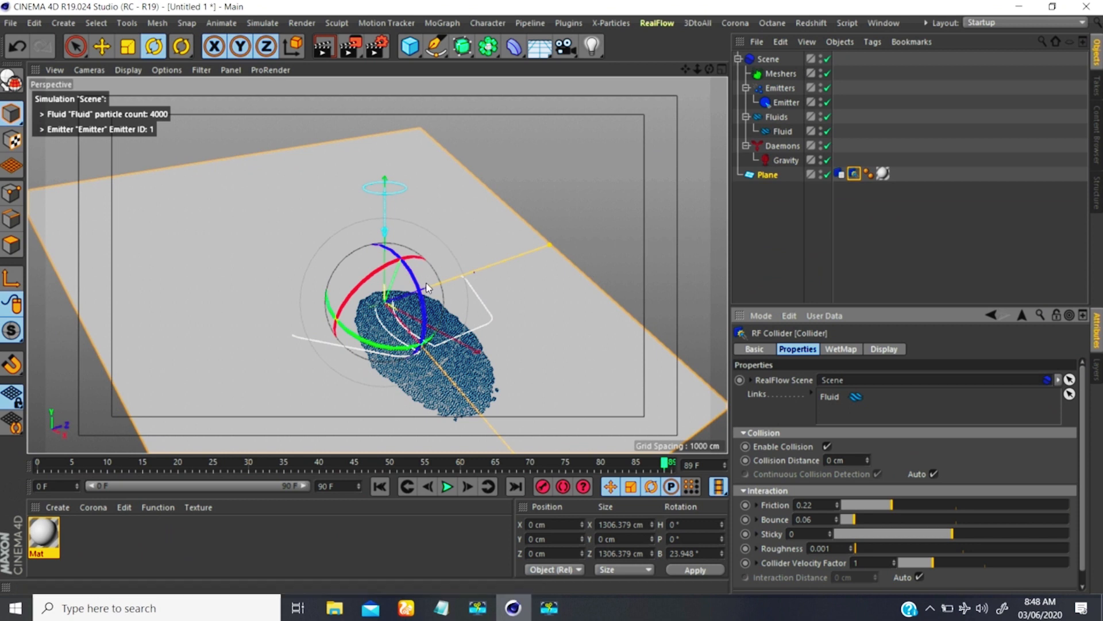
pyautogui.keyDown('alt'); pyautogui.moveTo(424, 284); pyautogui.dragTo(433, 263, button='middle'); pyautogui.keyUp('alt')
pyautogui.moveTo(424, 282)
pyautogui.keyDown('alt'); pyautogui.mouseDown(button='right')
pyautogui.moveTo(425, 307)
pyautogui.moveTo(430, 274)
pyautogui.moveTo(426, 284)
pyautogui.mouseUp(button='right'); pyautogui.keyUp('alt')
pyautogui.moveTo(411, 240)
pyautogui.keyDown('alt'); pyautogui.mouseDown(button='middle')
pyautogui.moveTo(406, 219)
pyautogui.moveTo(402, 230)
pyautogui.mouseUp(button='middle'); pyautogui.keyUp('alt')
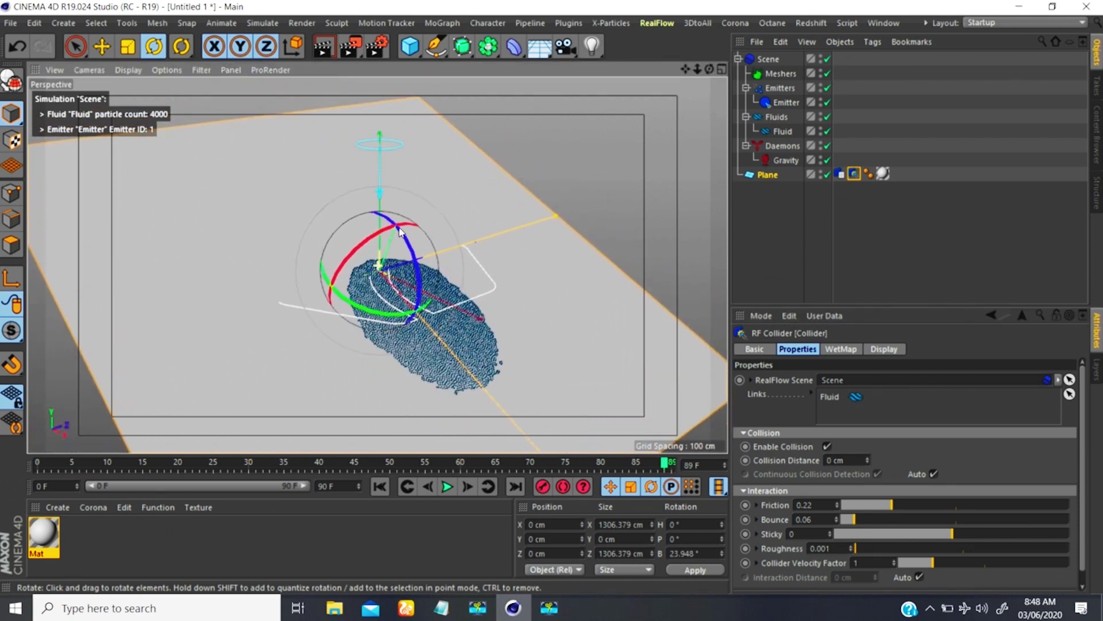
pyautogui.moveTo(419, 261)
pyautogui.keyDown('alt'); pyautogui.mouseDown(button='right')
pyautogui.moveTo(413, 292)
pyautogui.moveTo(417, 274)
pyautogui.mouseUp(button='right'); pyautogui.keyUp('alt')
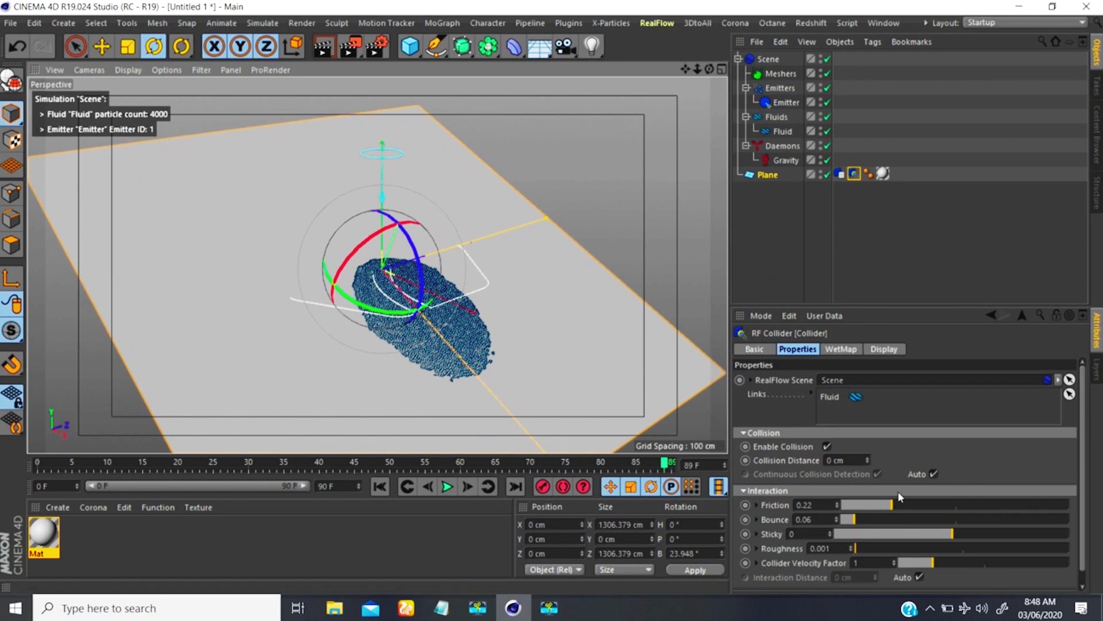
# Lower the collider's Friction to 0.04 and replay the simulation from frame 0.
pyautogui.moveTo(882, 510); pyautogui.dragTo(854, 507)
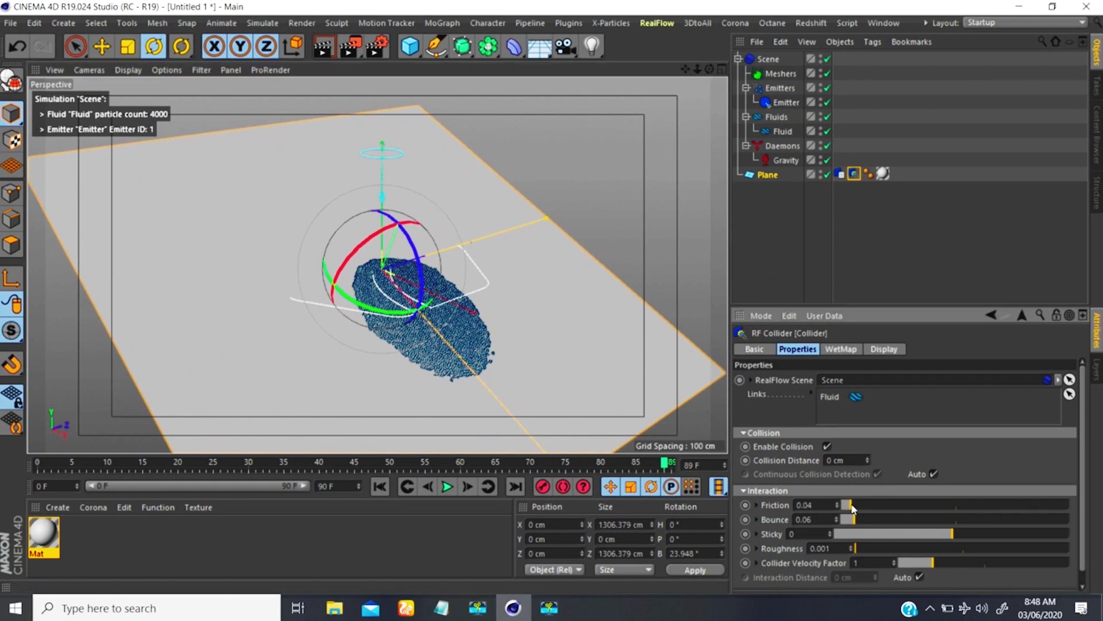
pyautogui.click(380, 486)
pyautogui.click(446, 486)
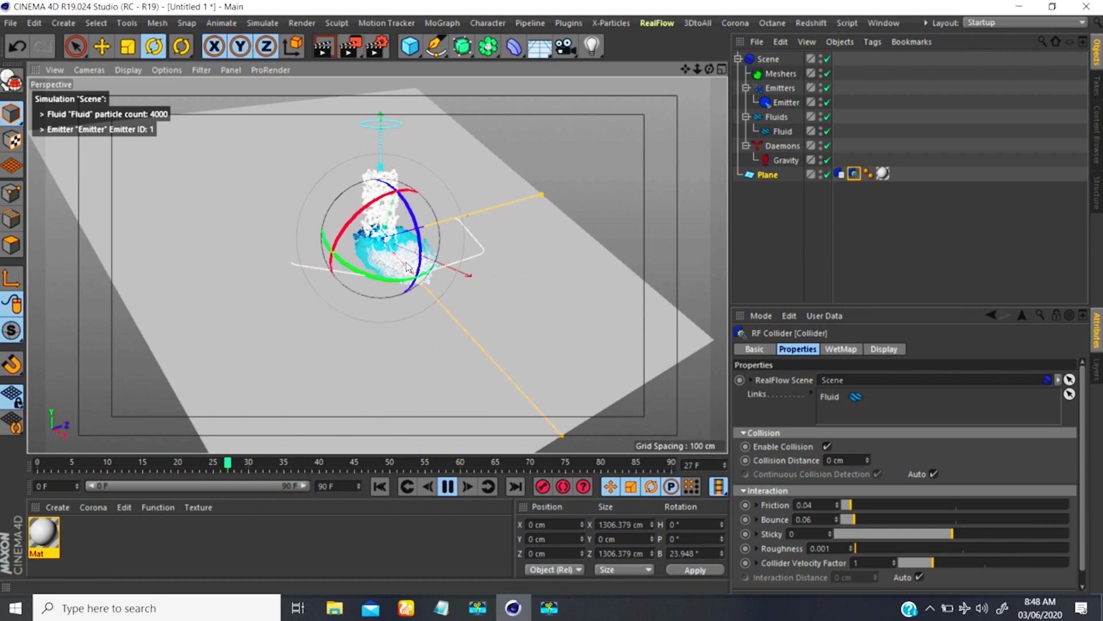
# Try Friction at 0.26 and Bounce at 0.53 and 0.77 while the simulation keeps playing.
pyautogui.moveTo(849, 504); pyautogui.dragTo(900, 504)
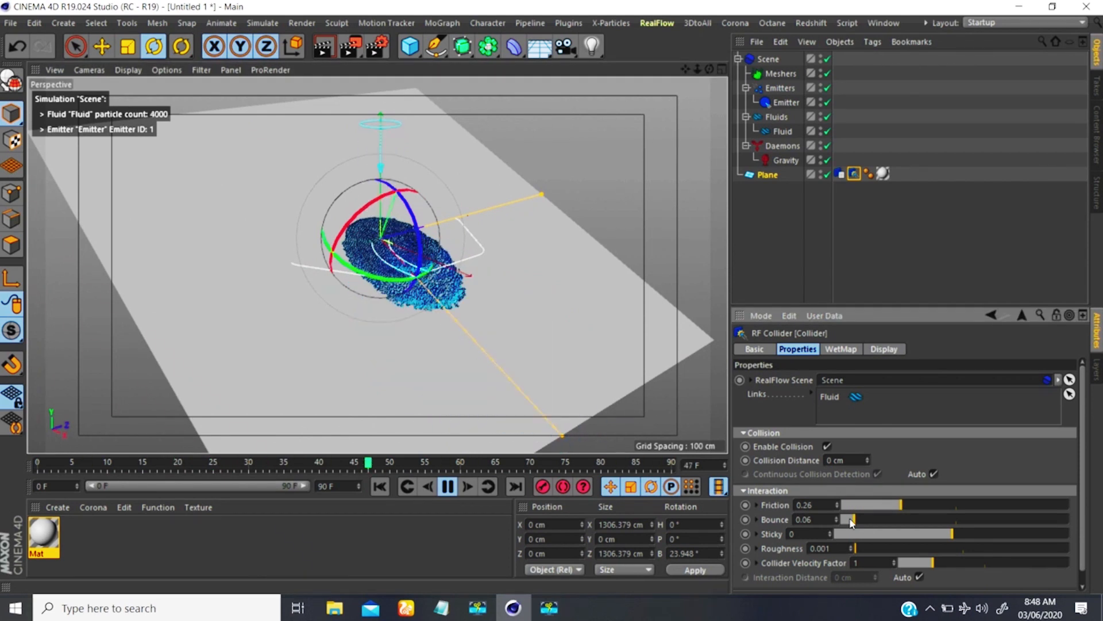
pyautogui.moveTo(854, 519); pyautogui.dragTo(962, 519)
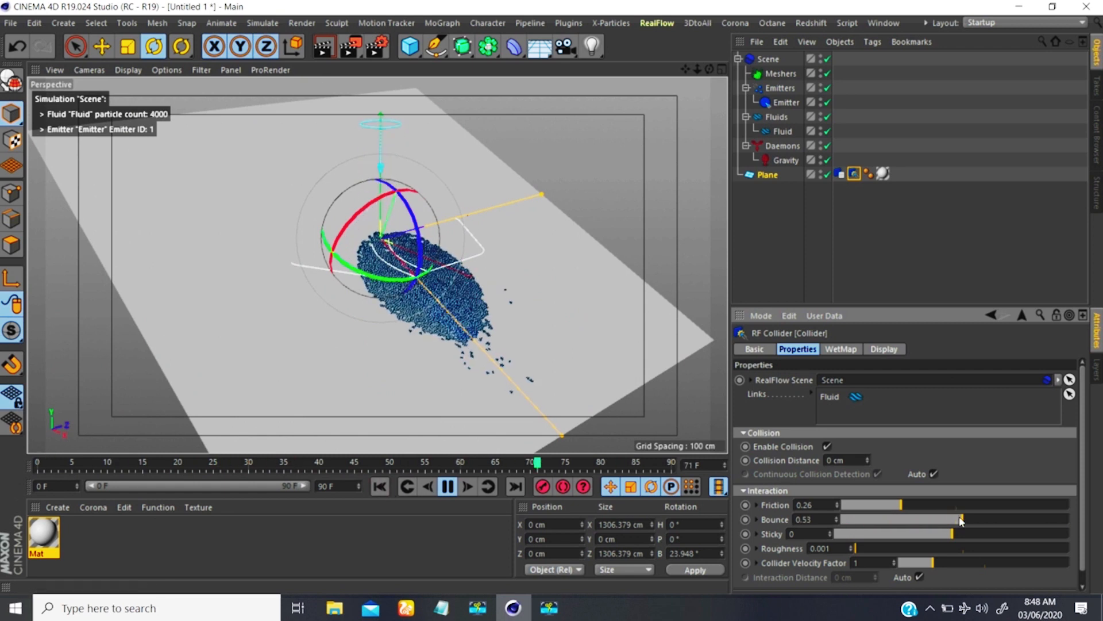
pyautogui.moveTo(952, 520); pyautogui.dragTo(1017, 520)
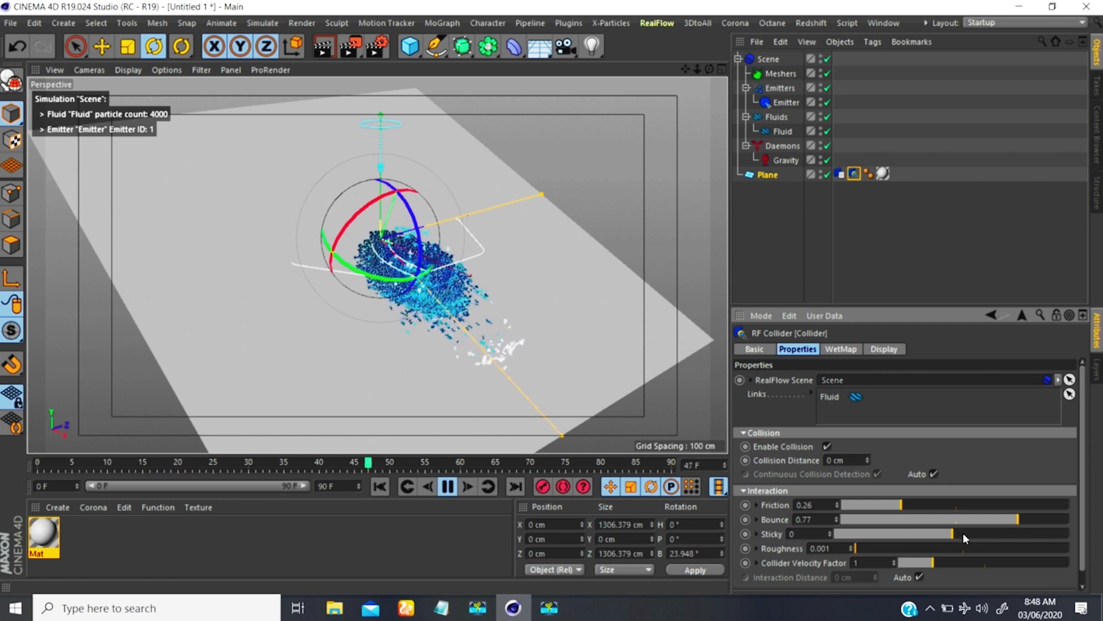
# Set the collider's Sticky to 50, Friction to 0.43 and Bounce to 0.41 during playback, and stop at frame 57.
pyautogui.moveTo(1045, 533); pyautogui.dragTo(1075, 534)
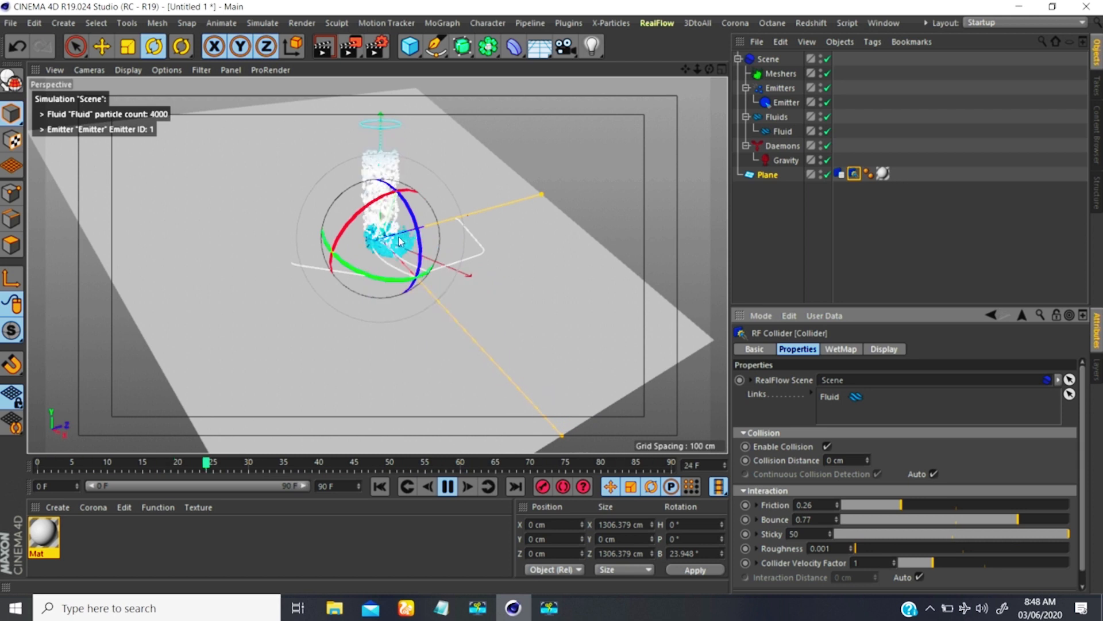
pyautogui.click(447, 486)
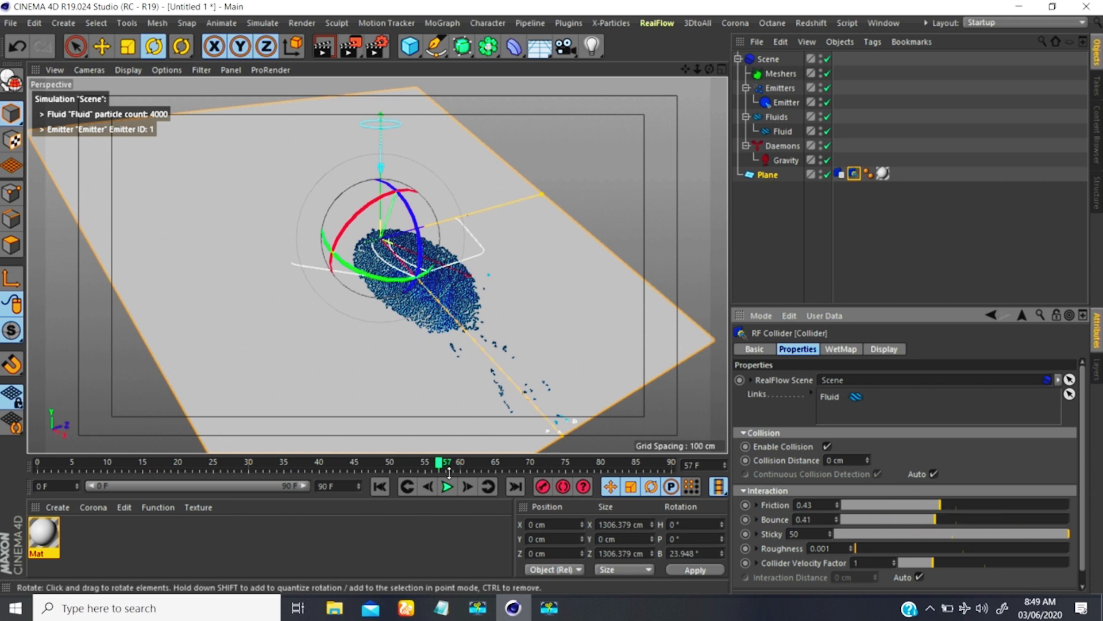
# Replay the simulation from the start to examine the fluid with the new interaction values, and rewind to frame 0.
pyautogui.click(379, 486)
pyautogui.press('F8')
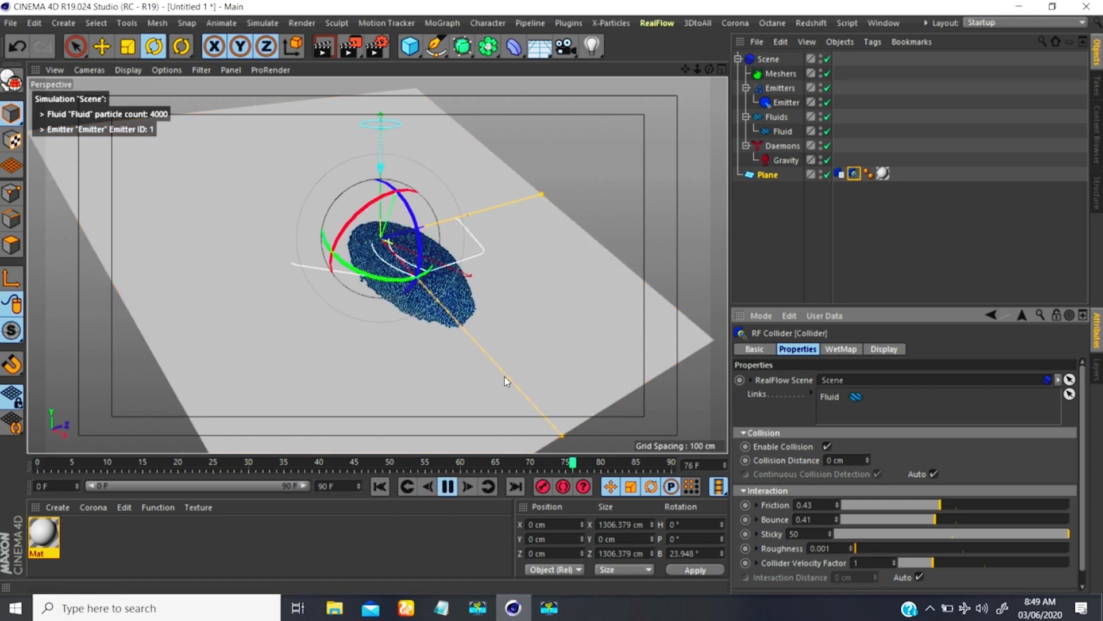
pyautogui.click(447, 486)
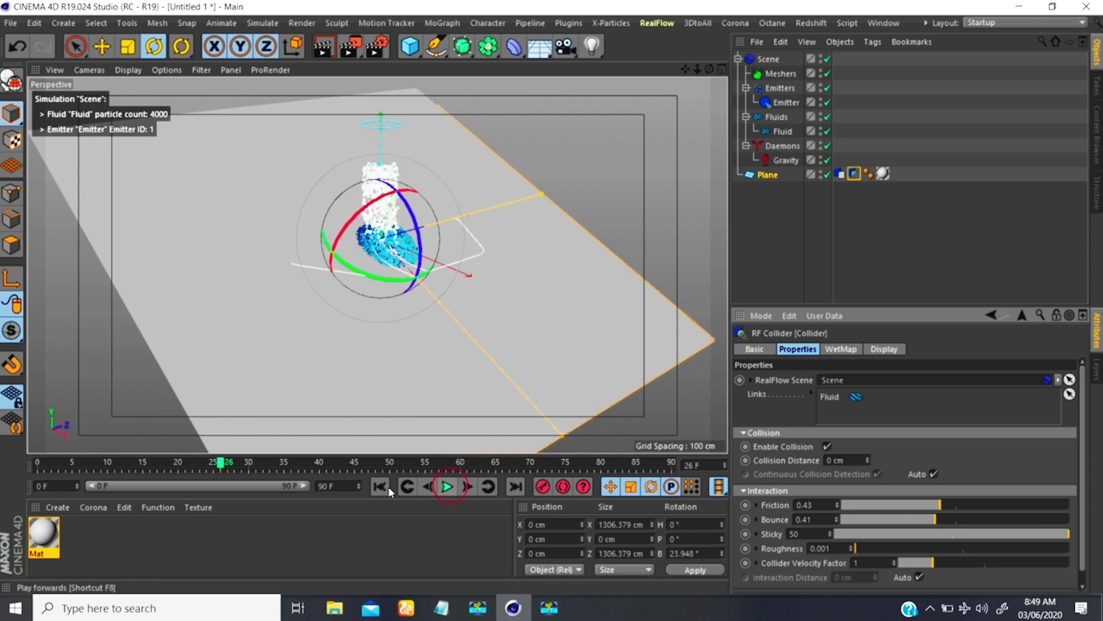
pyautogui.click(380, 486)
pyautogui.scroll(-1, 378, 283)
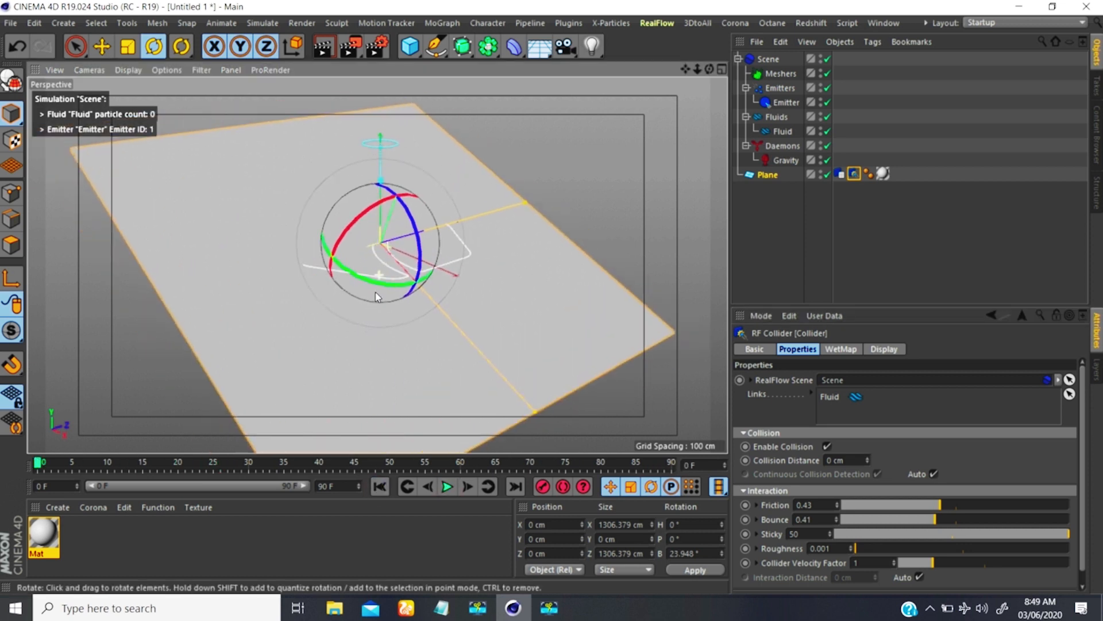
# Examine the WetMap and Display settings of the plane's RealFlow Collider tag.
pyautogui.click(835, 350)
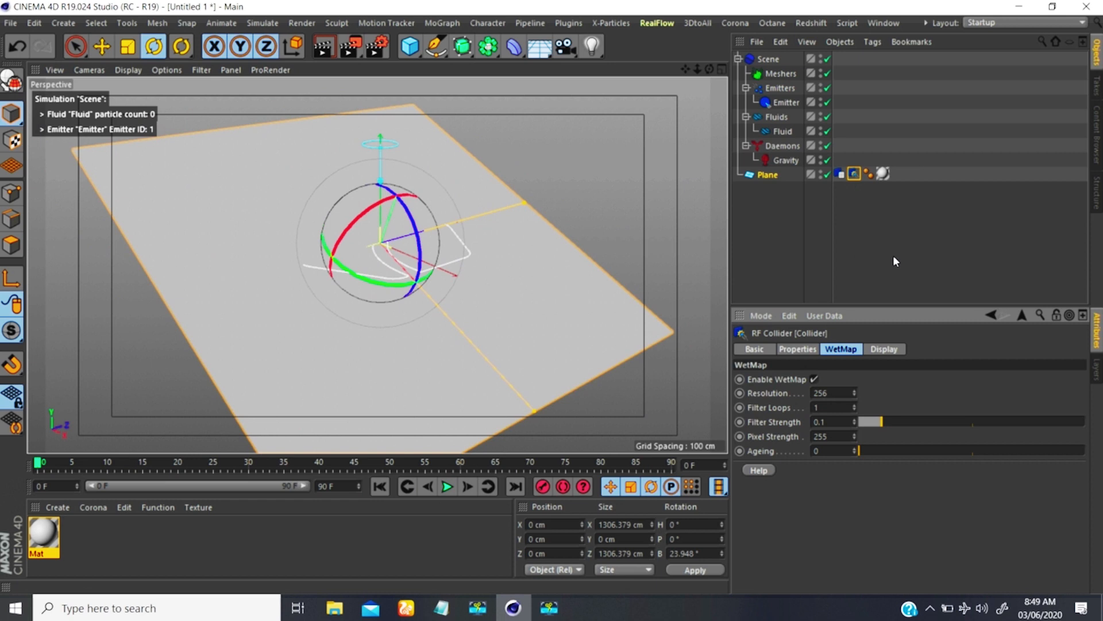
pyautogui.click(884, 350)
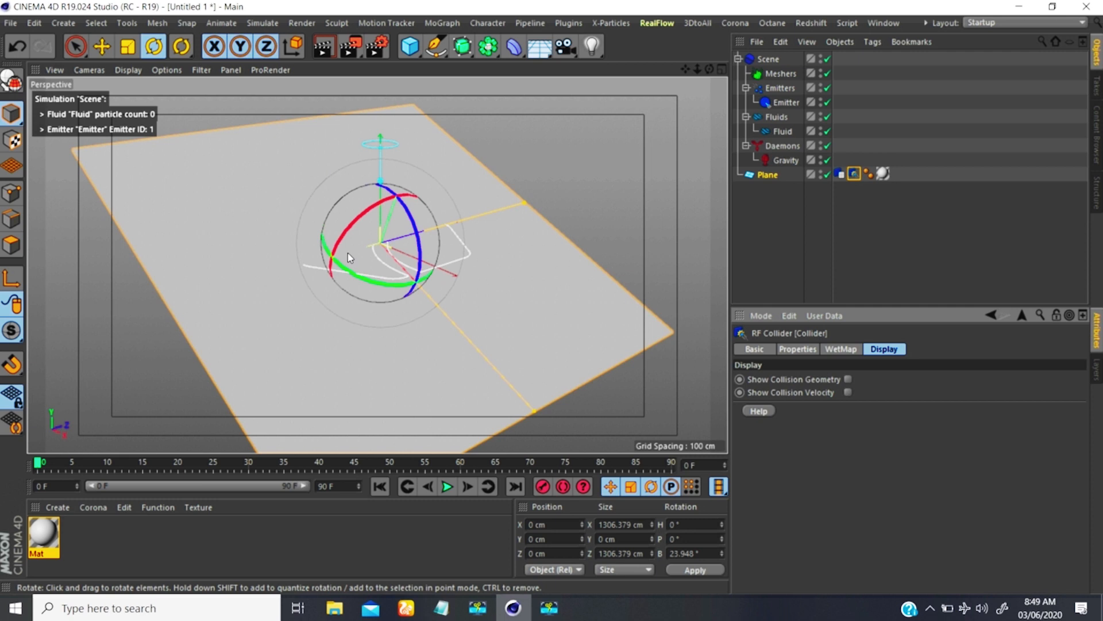
pyautogui.keyDown('alt'); pyautogui.moveTo(355, 247); pyautogui.dragTo(352, 281, button='right'); pyautogui.keyUp('alt')
pyautogui.keyDown('alt'); pyautogui.moveTo(377, 216); pyautogui.dragTo(371, 225, button='middle'); pyautogui.keyUp('alt')
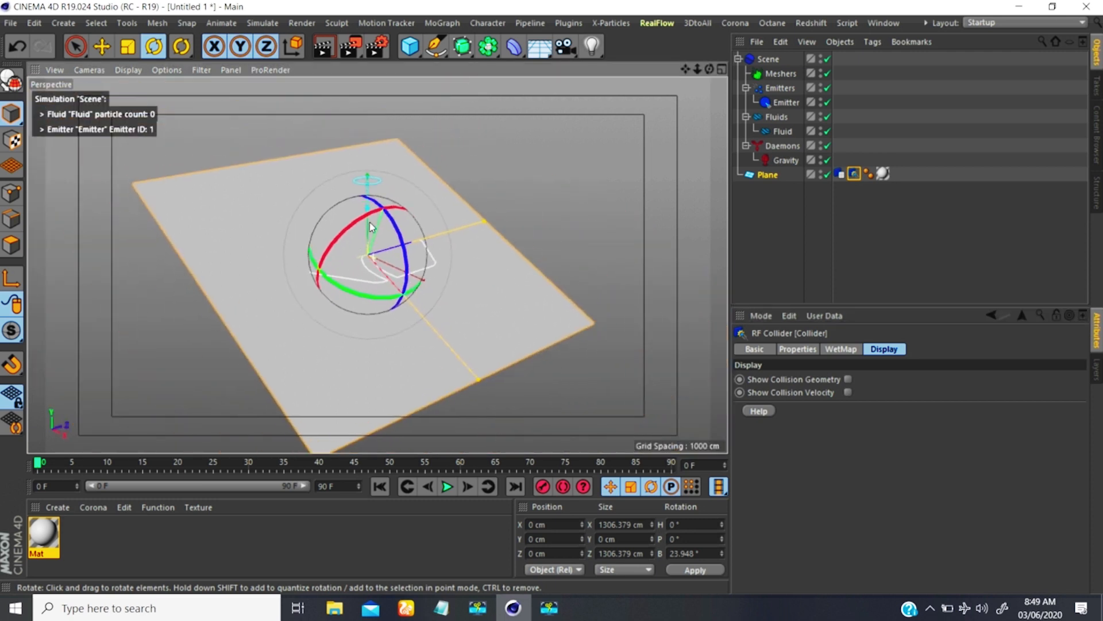
# Collapse the Daemons, Fluids and Emitters groups and the whole Scene hierarchy, and clear the selection.
pyautogui.click(746, 146)
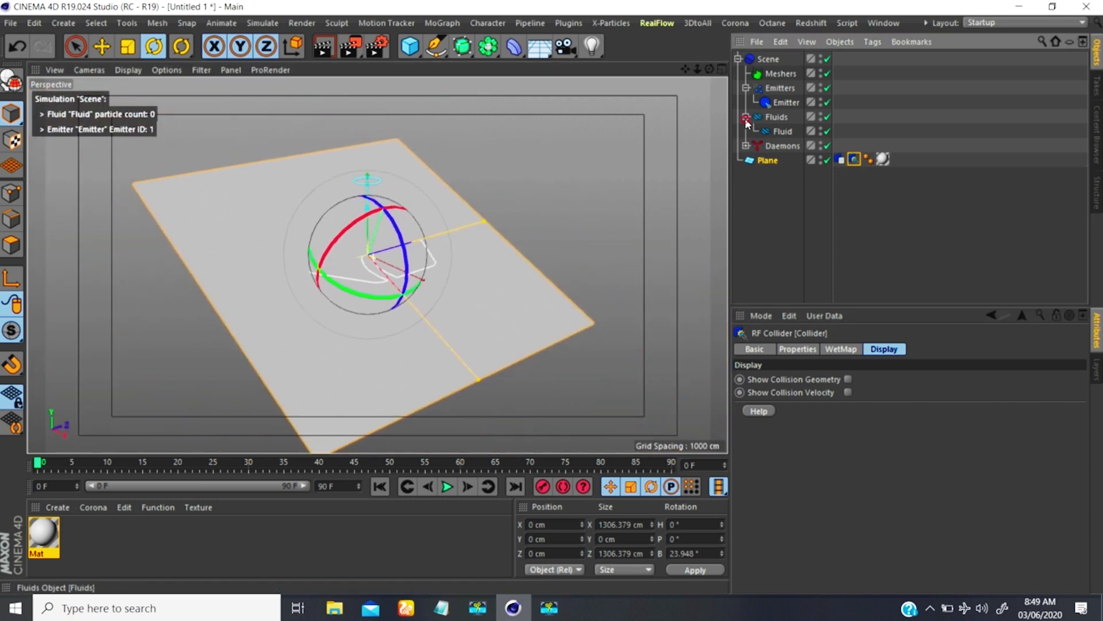
pyautogui.click(746, 116)
pyautogui.click(746, 88)
pyautogui.click(735, 74)
pyautogui.click(738, 59)
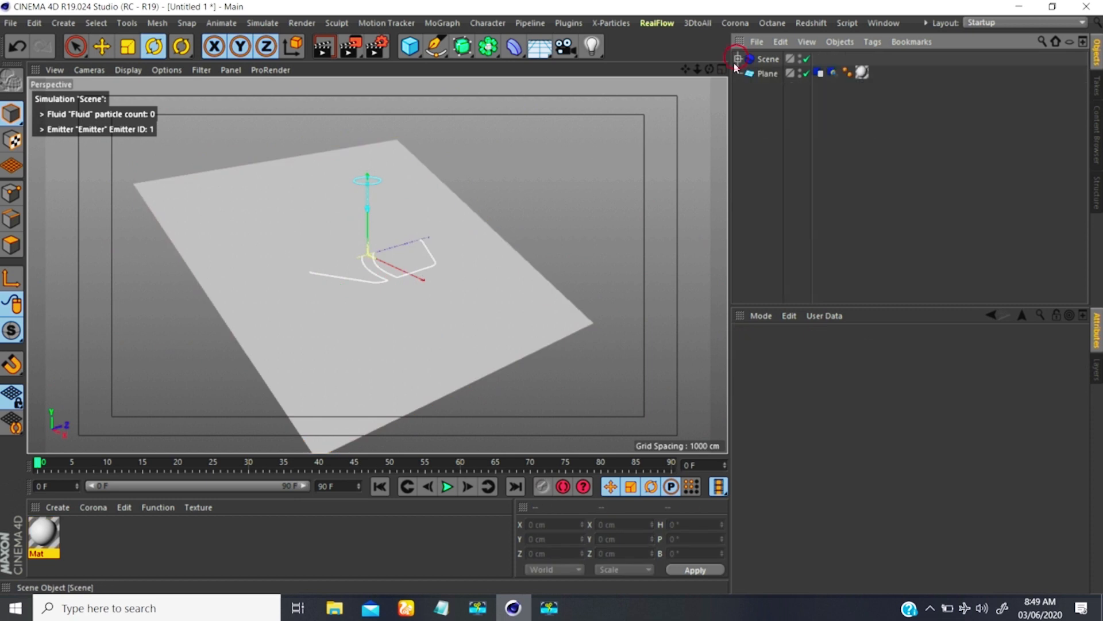
pyautogui.keyDown('alt'); pyautogui.moveTo(345, 265); pyautogui.dragTo(353, 274, button='middle'); pyautogui.keyUp('alt')
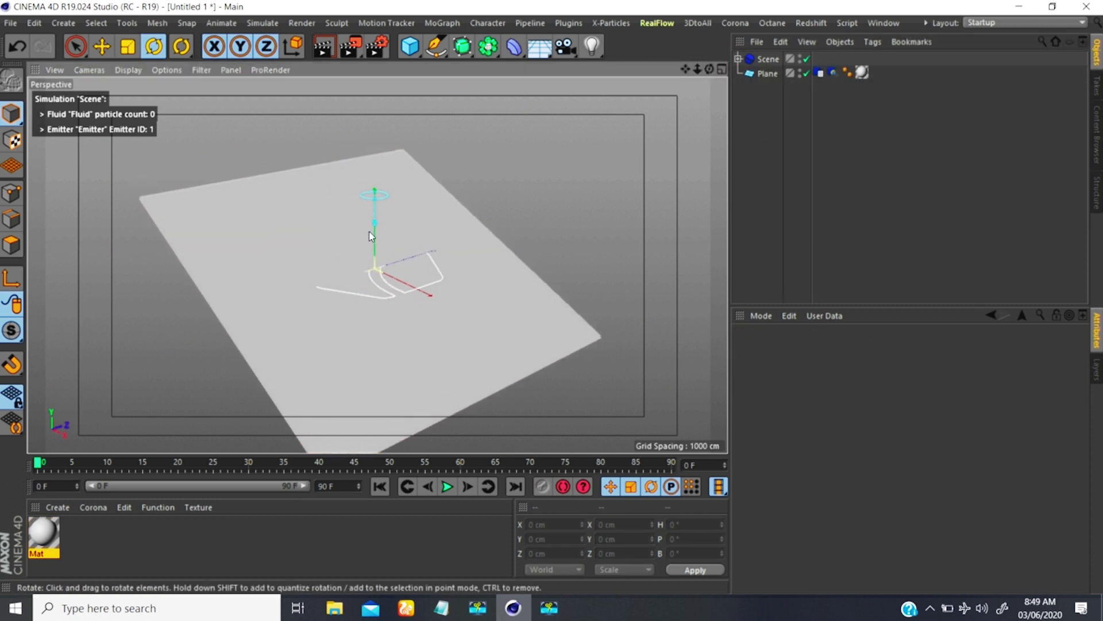
pyautogui.moveTo(368, 231)
pyautogui.keyDown('alt'); pyautogui.mouseDown(button='right')
pyautogui.moveTo(408, 170)
pyautogui.moveTo(378, 213)
pyautogui.mouseUp(button='right'); pyautogui.keyUp('alt')
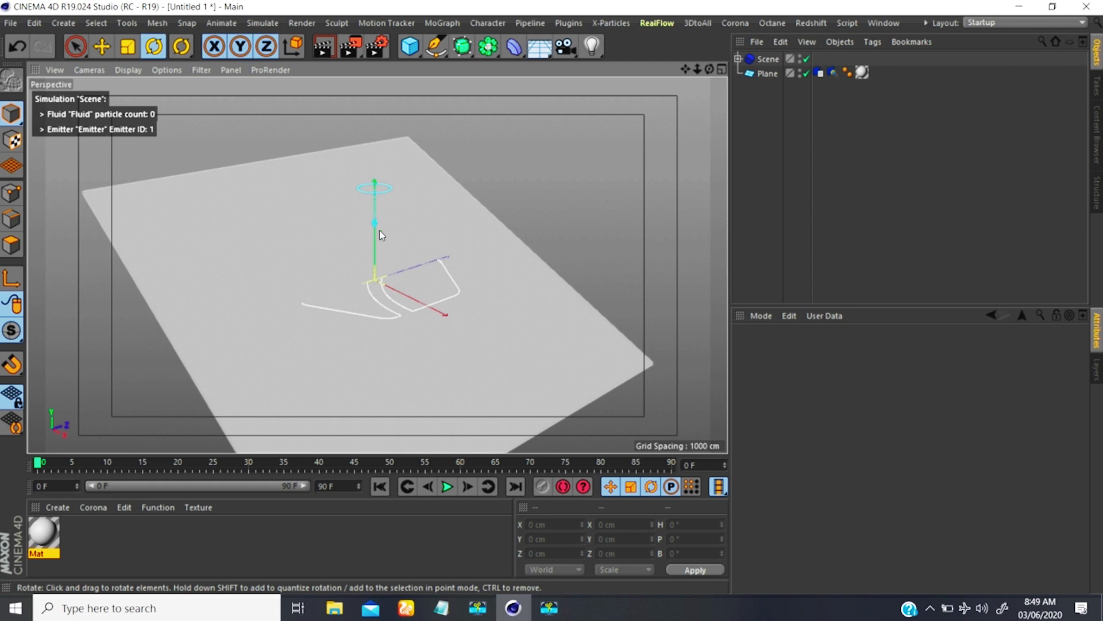
pyautogui.keyDown('alt'); pyautogui.moveTo(380, 229); pyautogui.dragTo(374, 178, button='middle'); pyautogui.keyUp('alt')
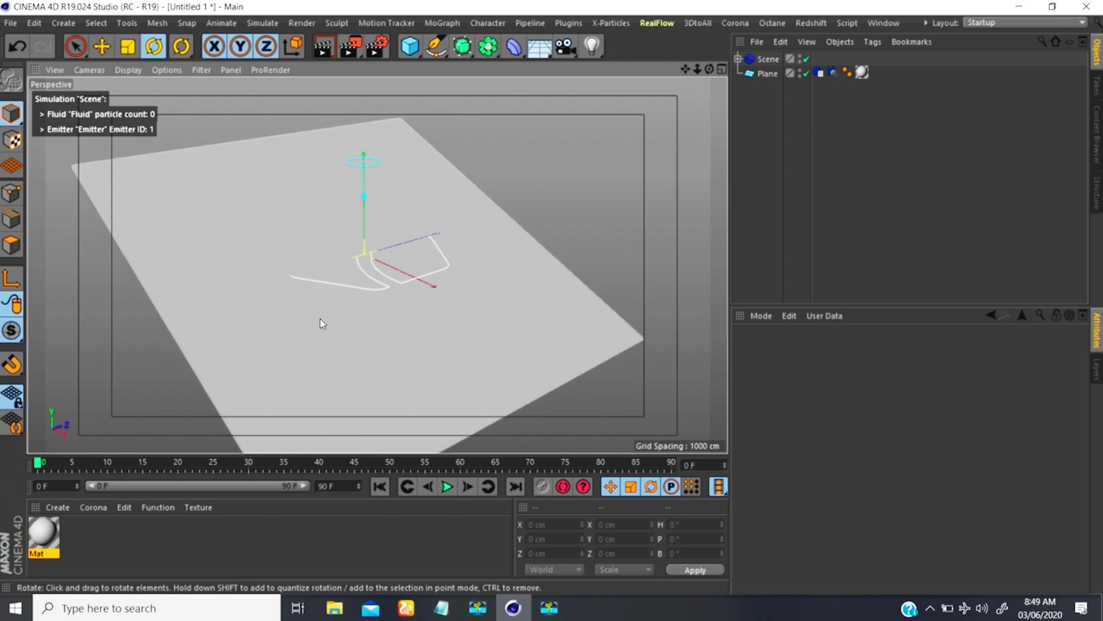
pyautogui.keyDown('alt'); pyautogui.moveTo(373, 238); pyautogui.dragTo(374, 240, button='middle'); pyautogui.keyUp('alt')
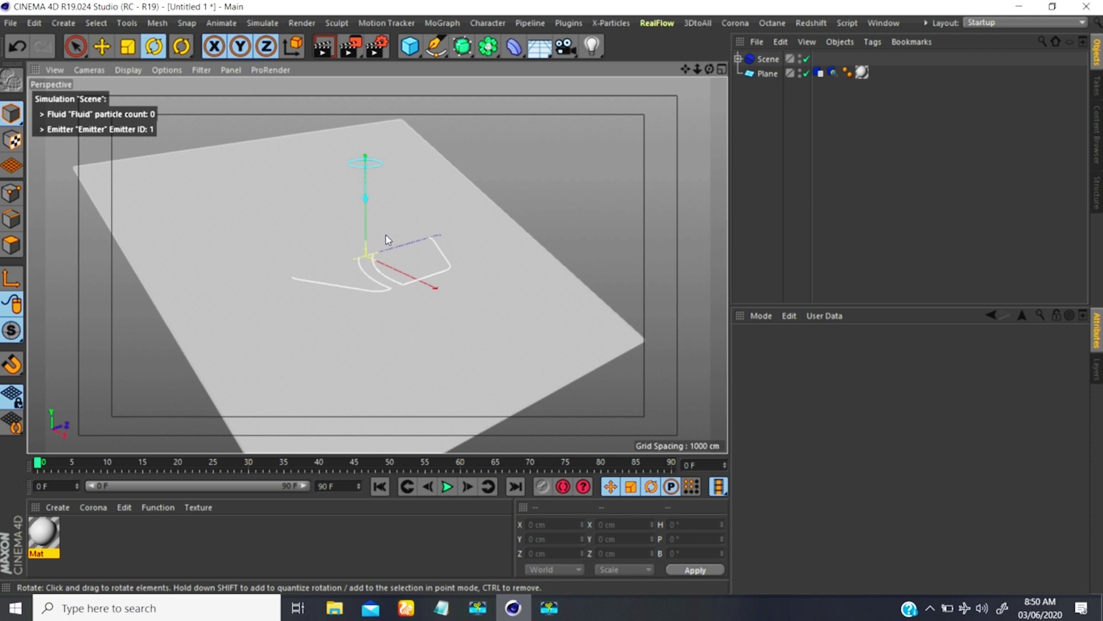
pyautogui.scroll(3, 374, 238)
pyautogui.scroll(-5, 374, 238)
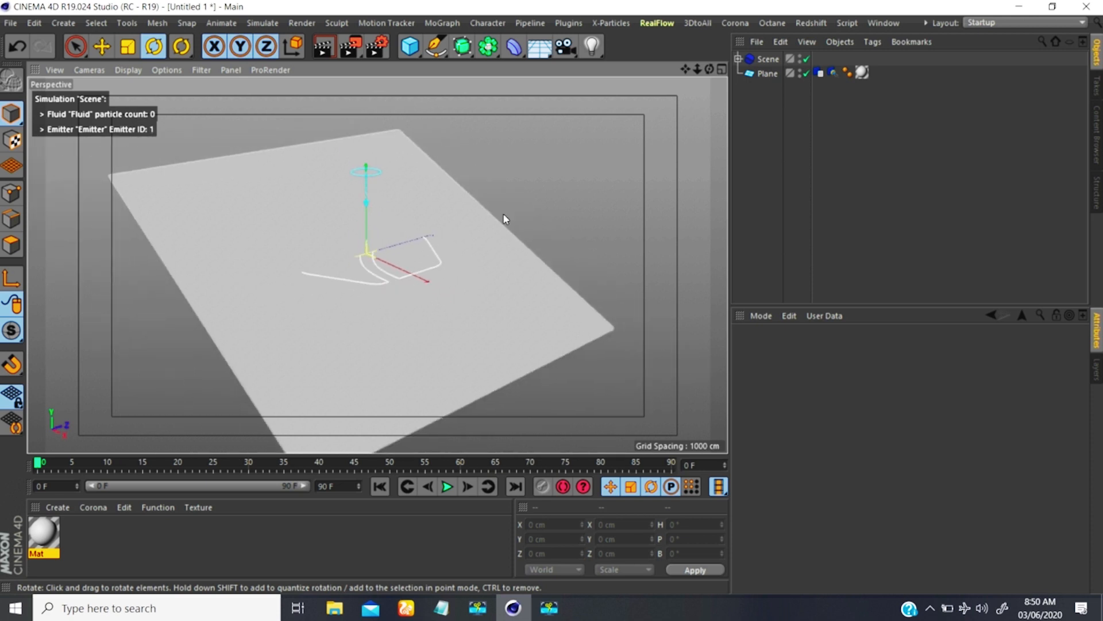